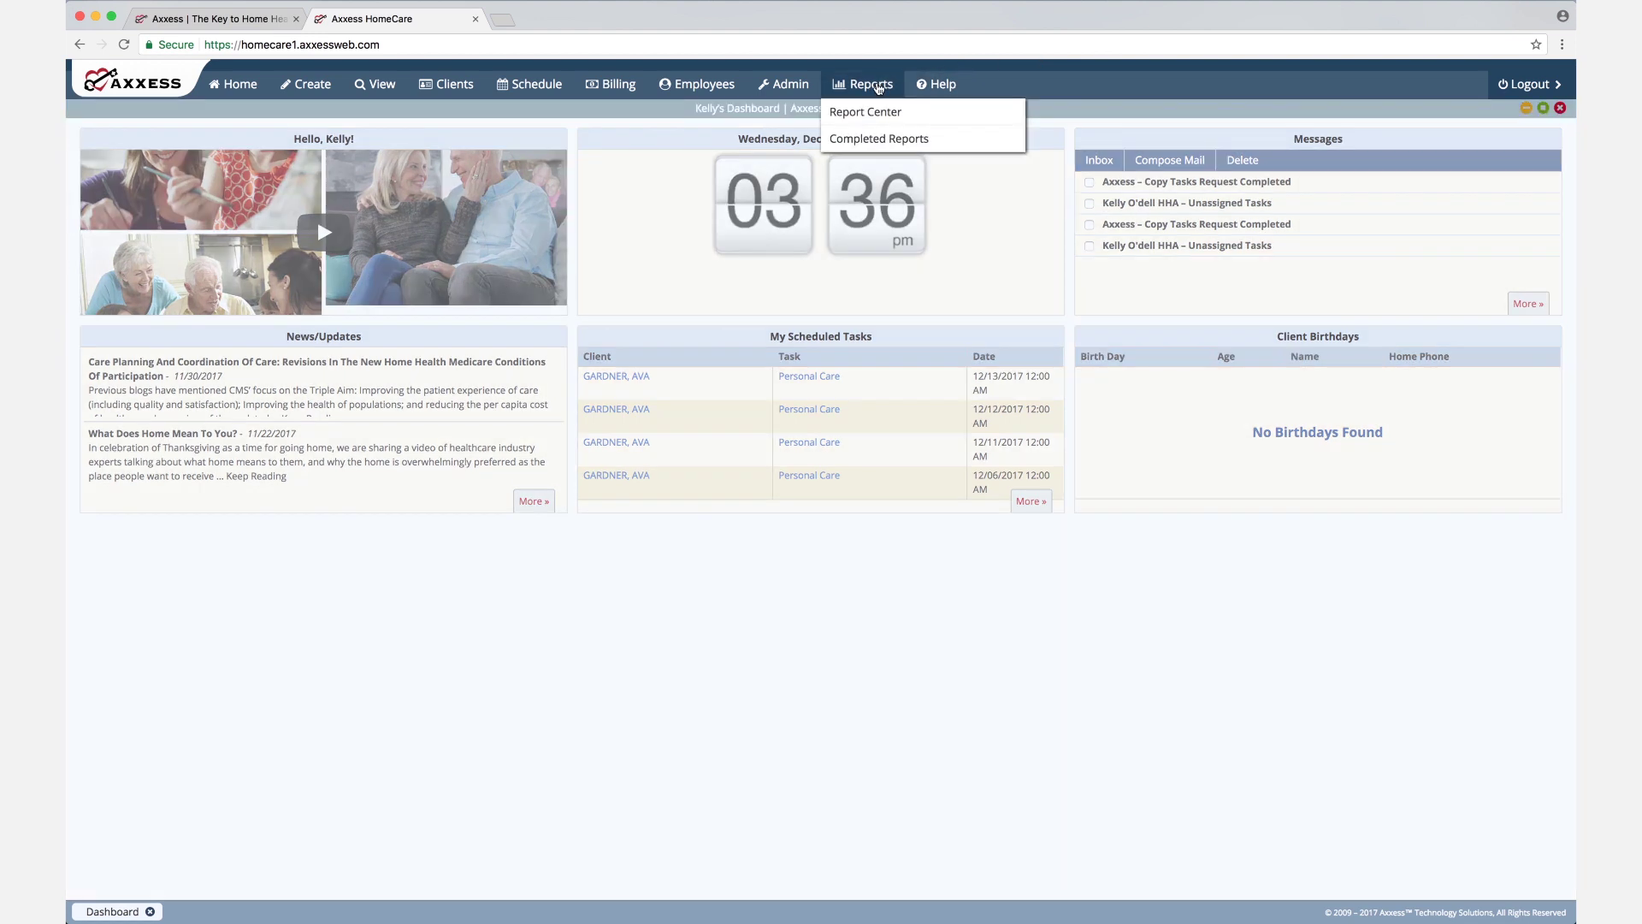
Open the Client Roster report from the Report Center's client reports
left_click(871, 113)
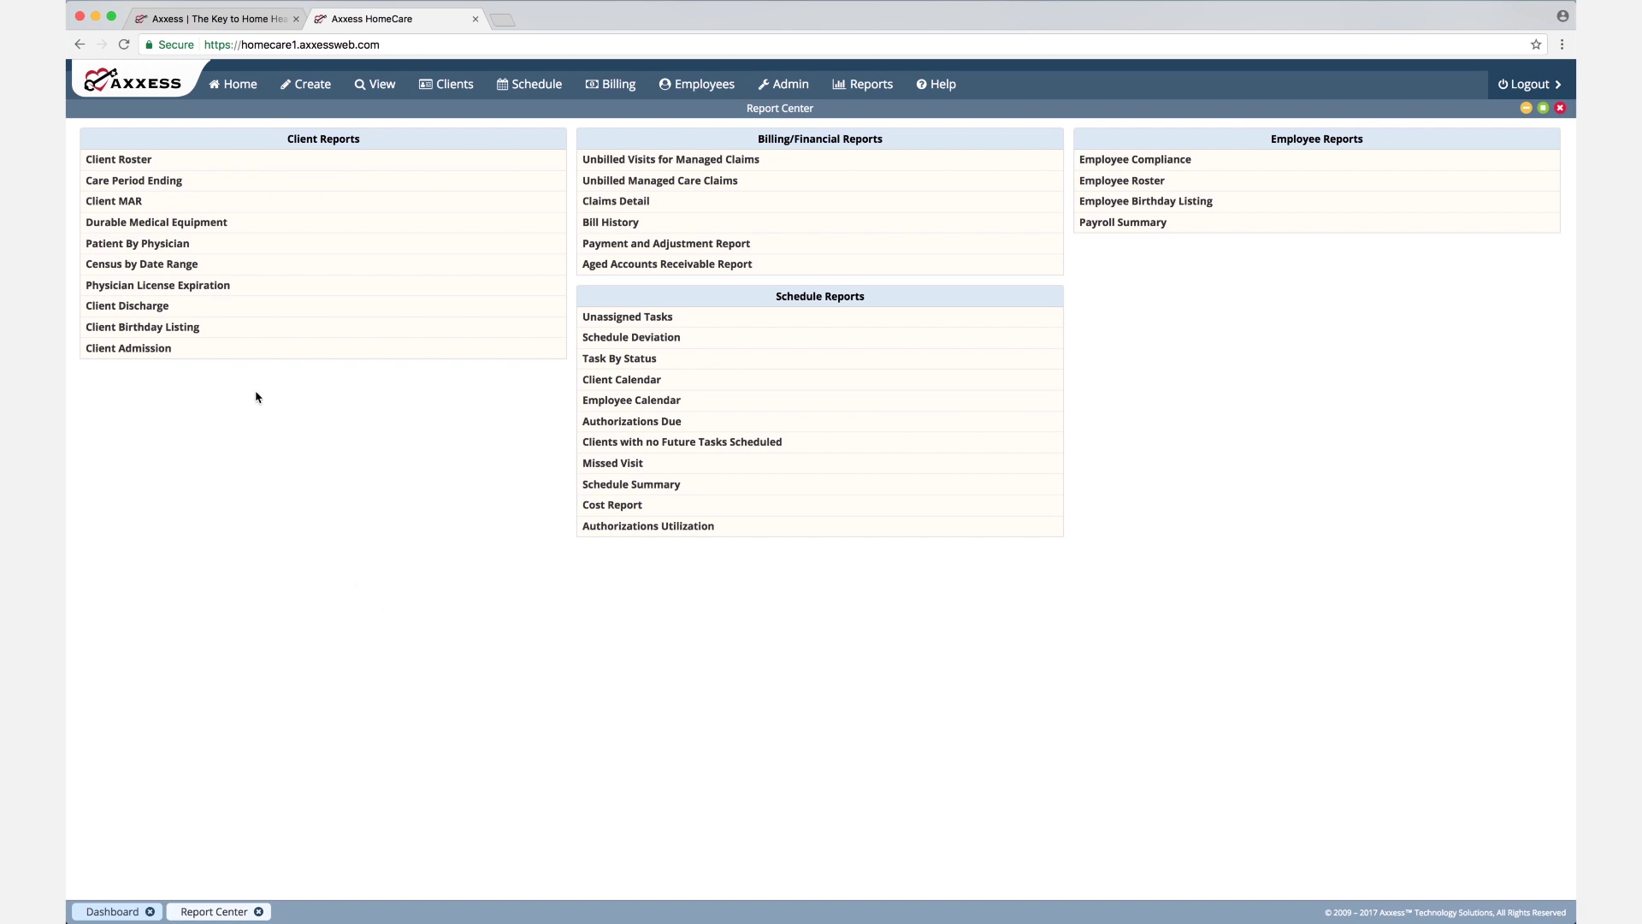
mouse_move(182, 165)
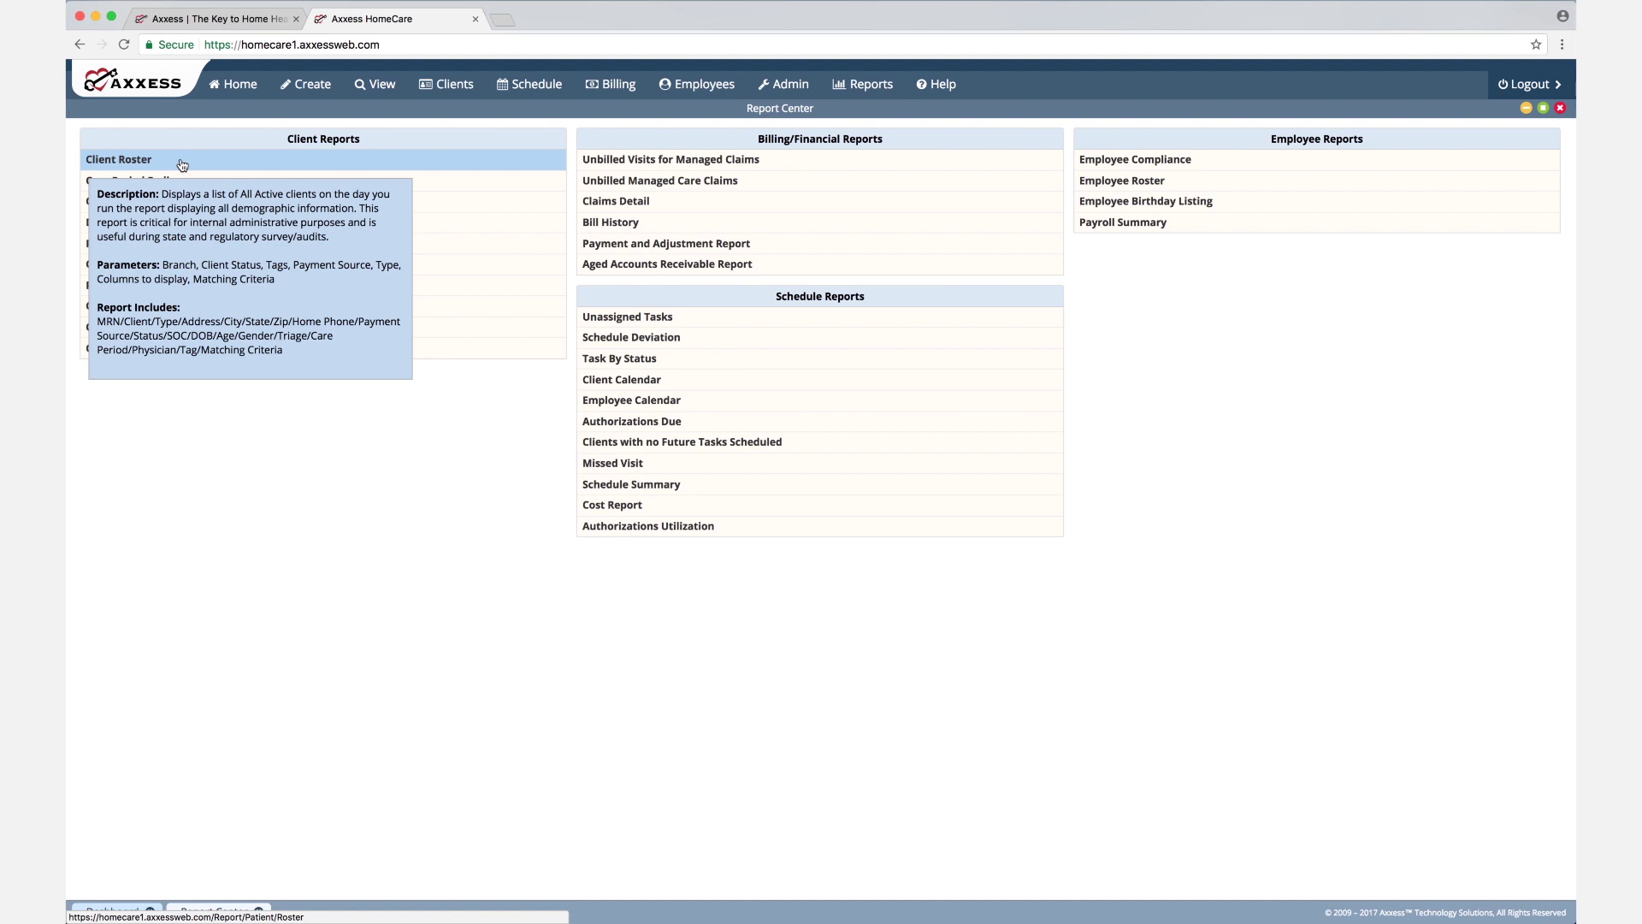
left_click(182, 162)
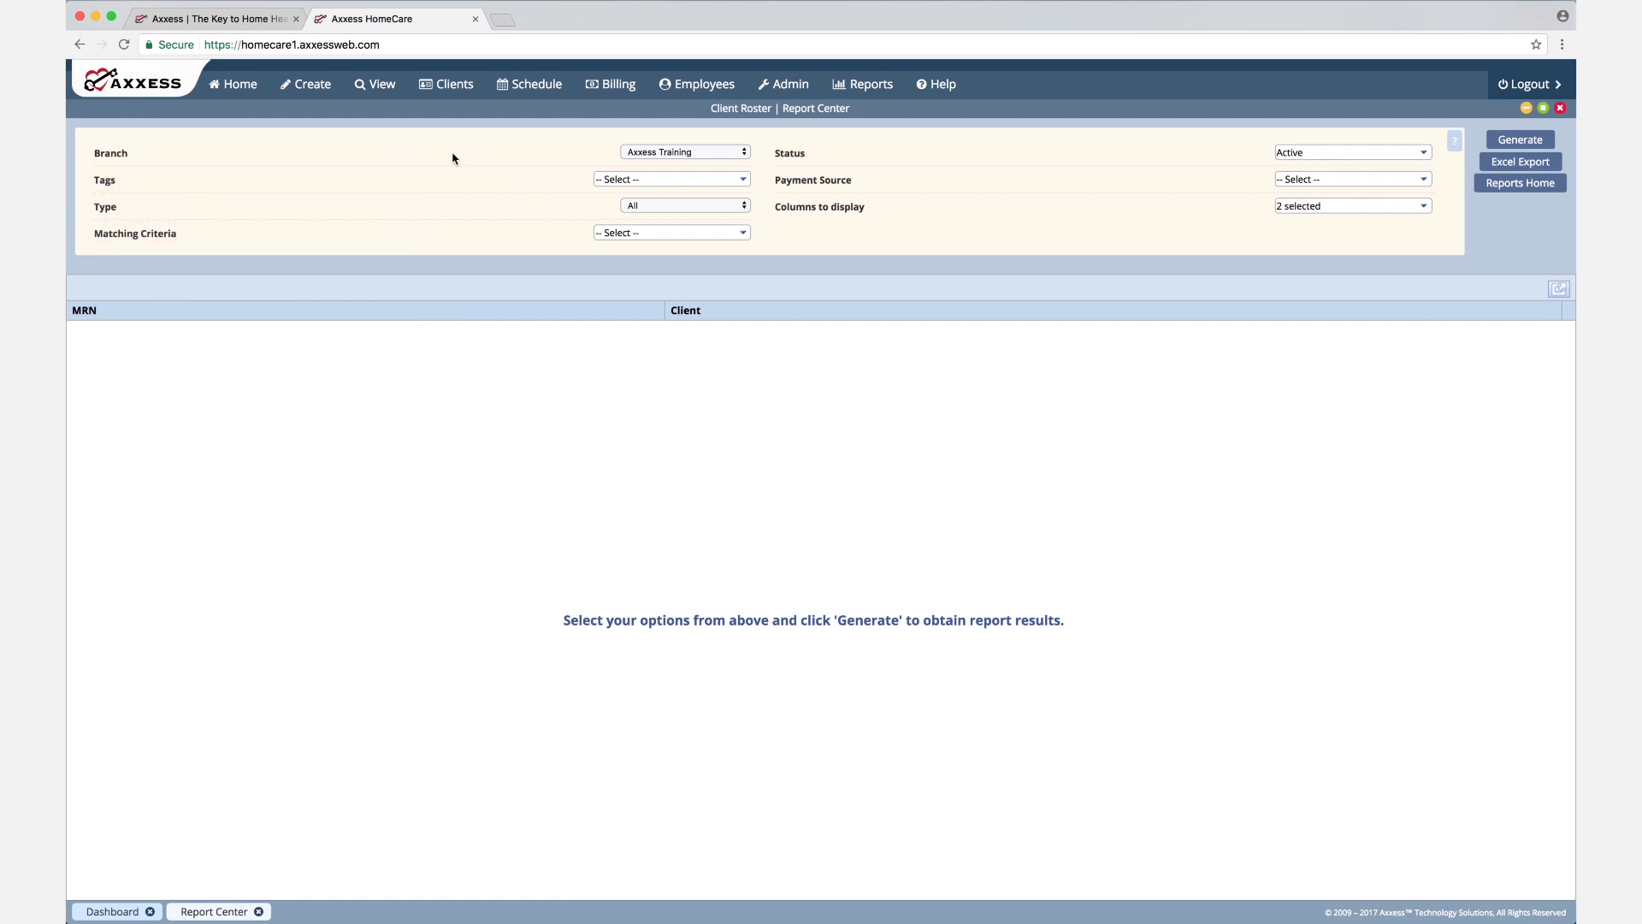
Keep the report's branch as Axxess Training and select three tags to filter by
left_click(745, 154)
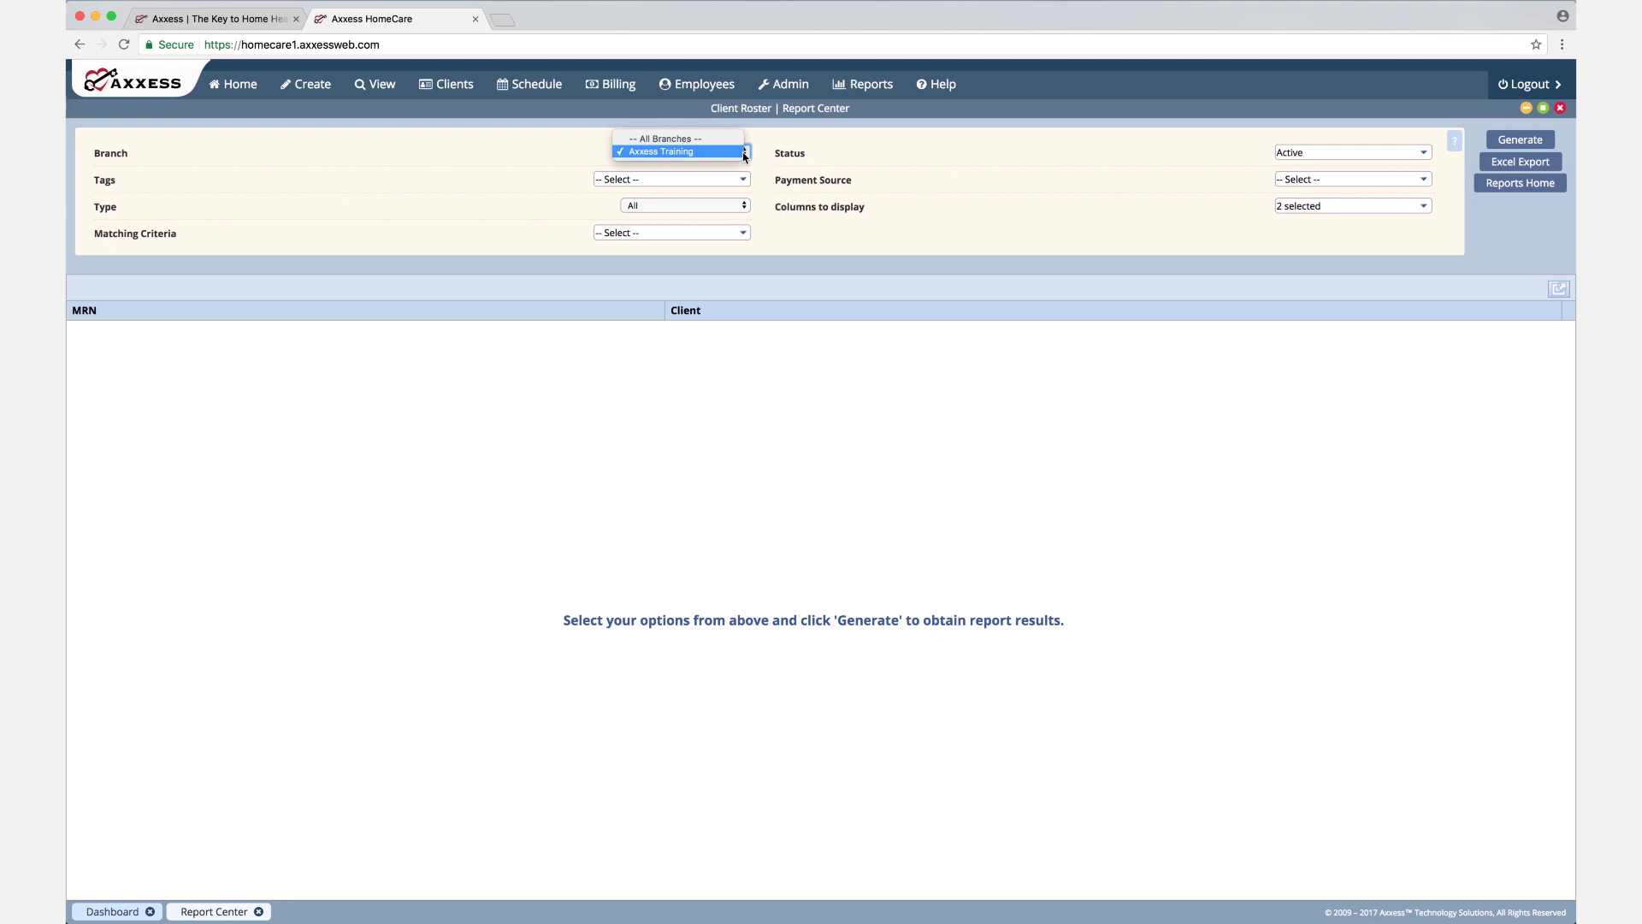
left_click(448, 159)
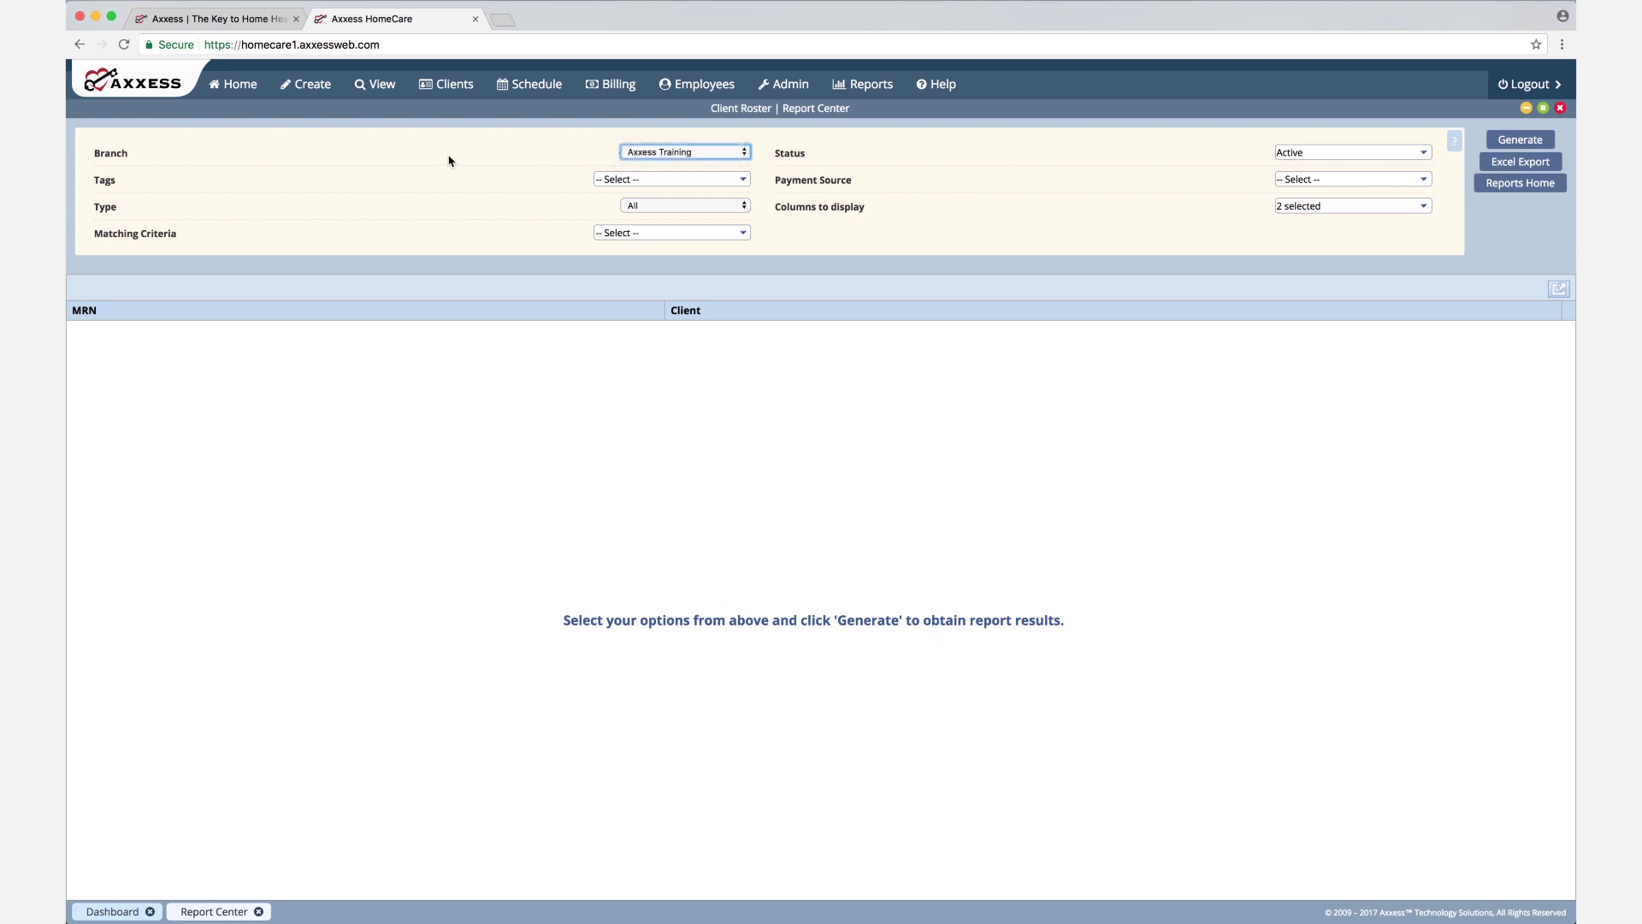
left_click(743, 181)
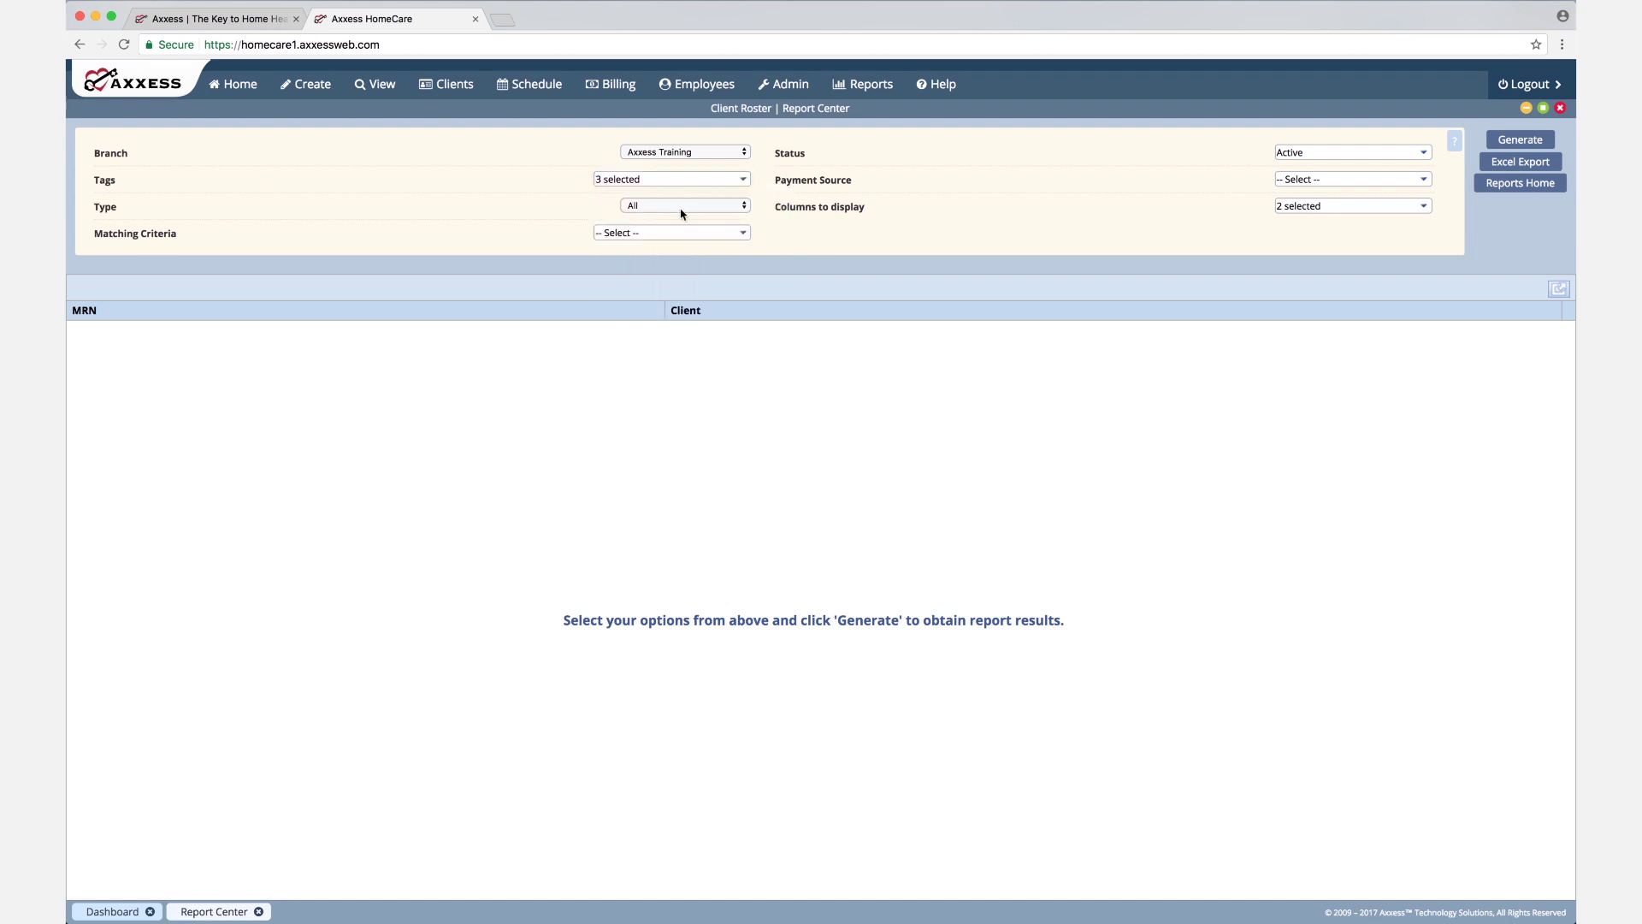
Keep the client type as All and select all matching criteria for the roster
left_click(682, 207)
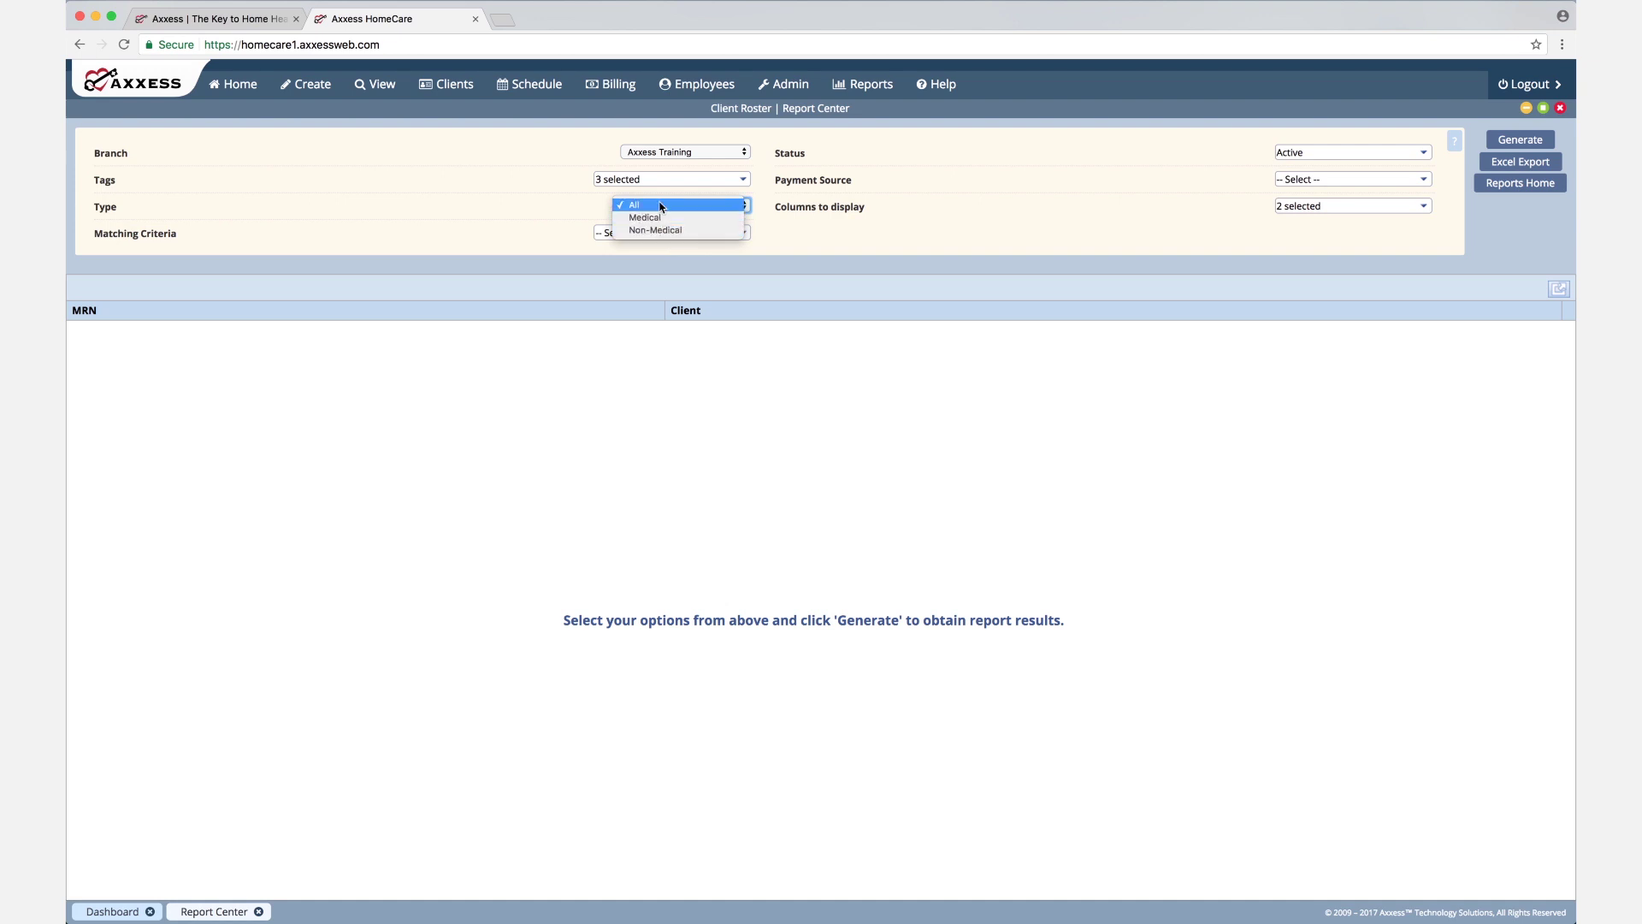
left_click(650, 205)
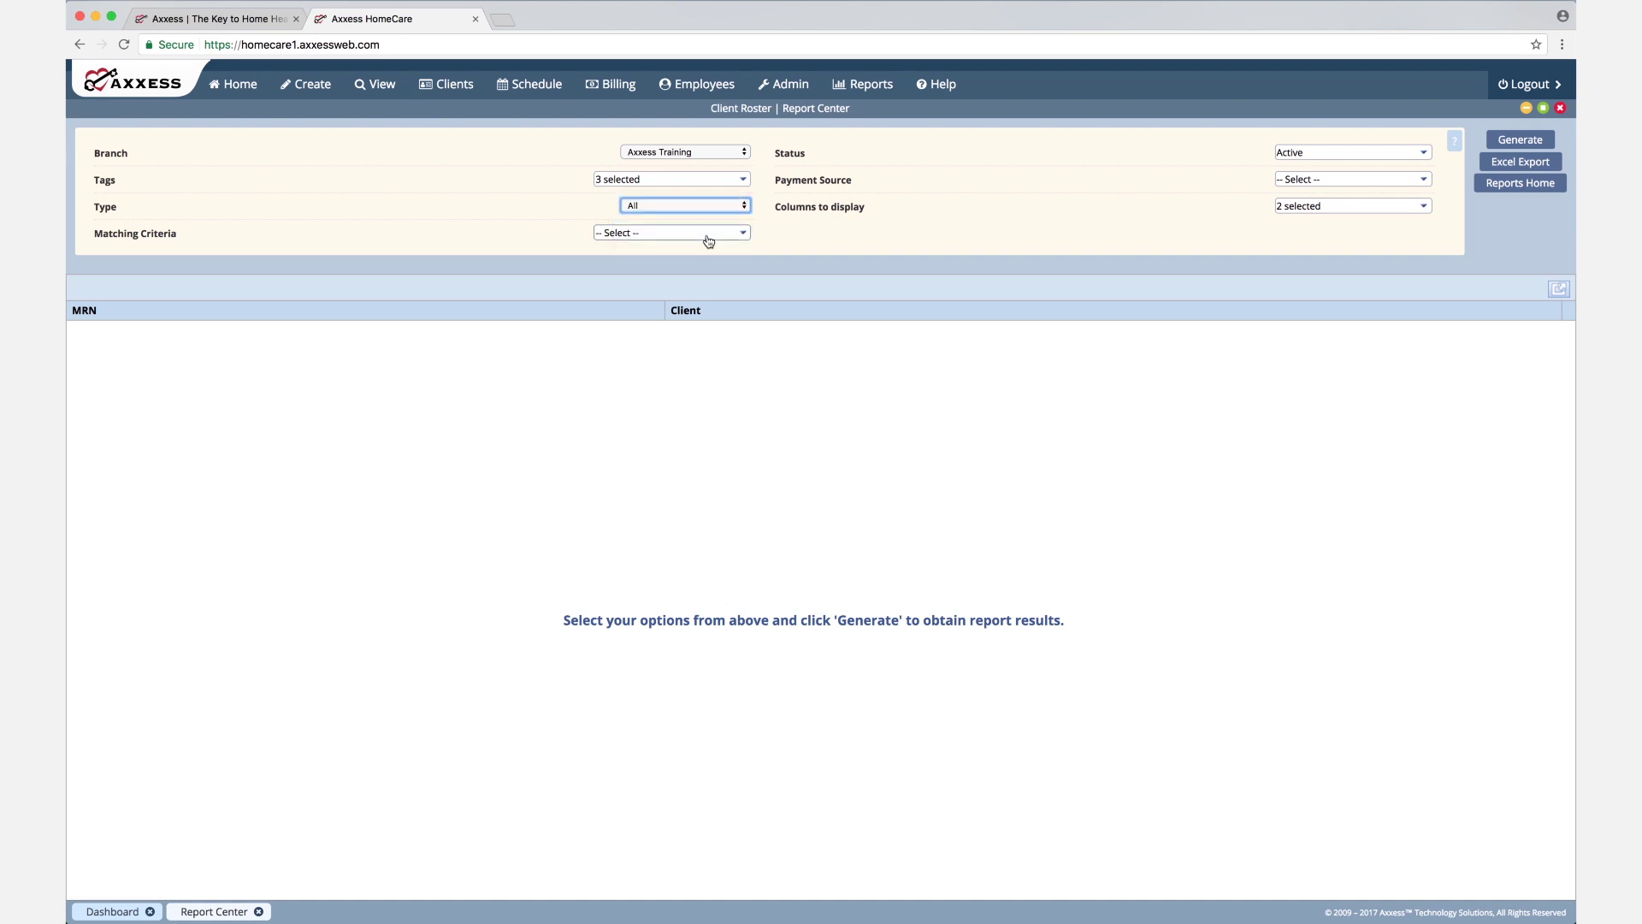
left_click(708, 235)
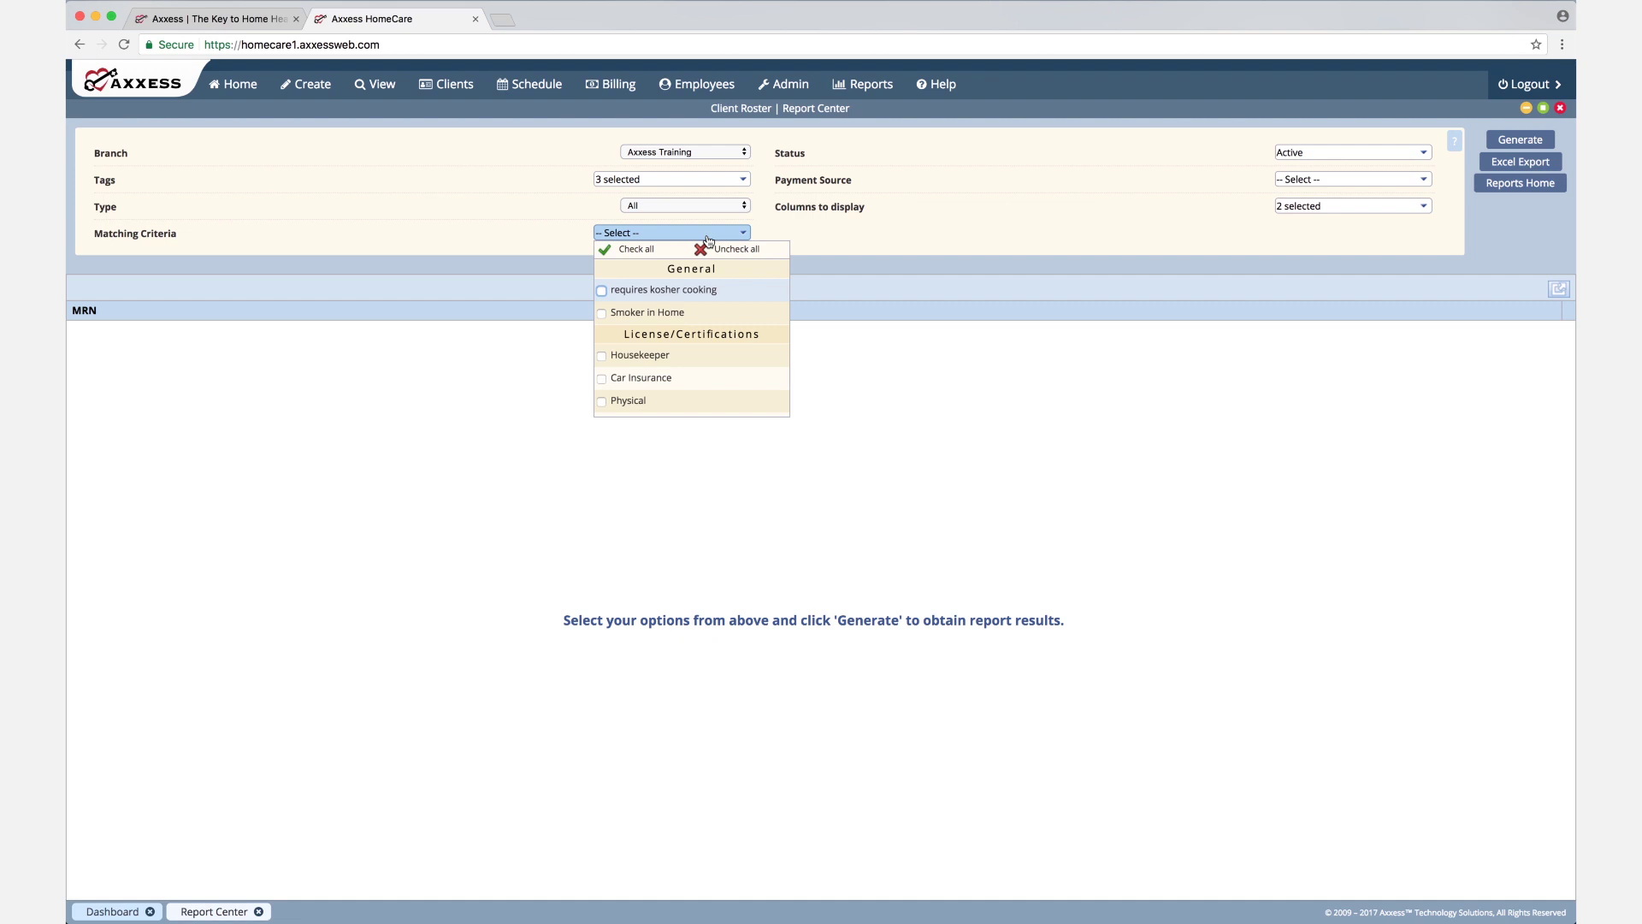
left_click(636, 249)
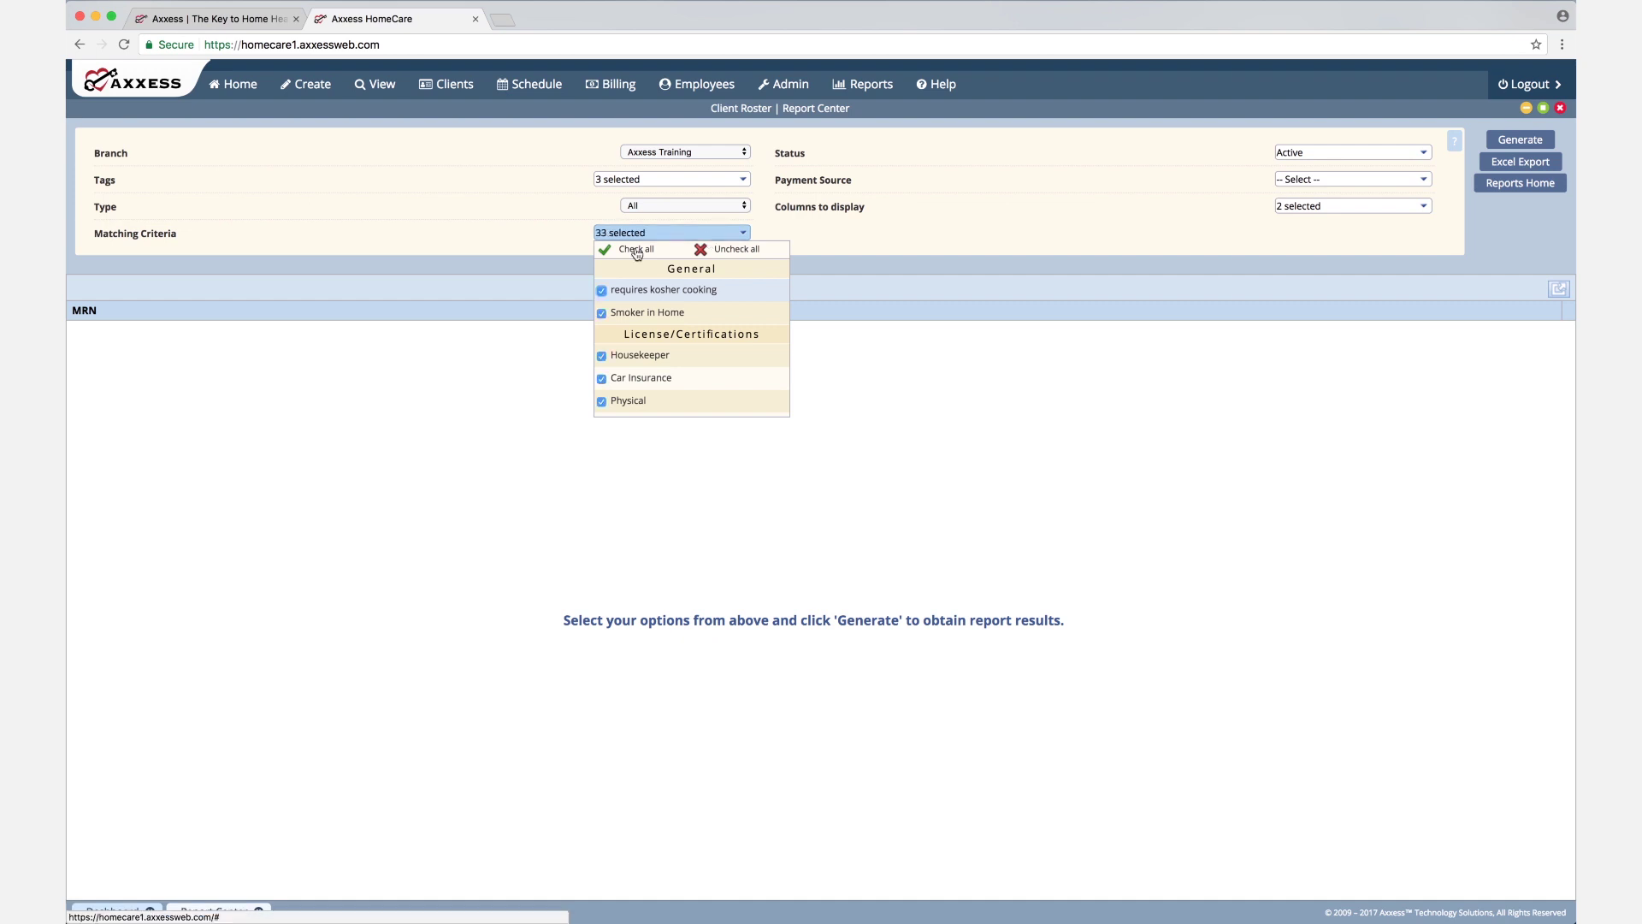
Include all client statuses (Active, Pending, Hospitalized) and both payment sources, Private(Self) Pay and test, in the roster
left_click(1353, 154)
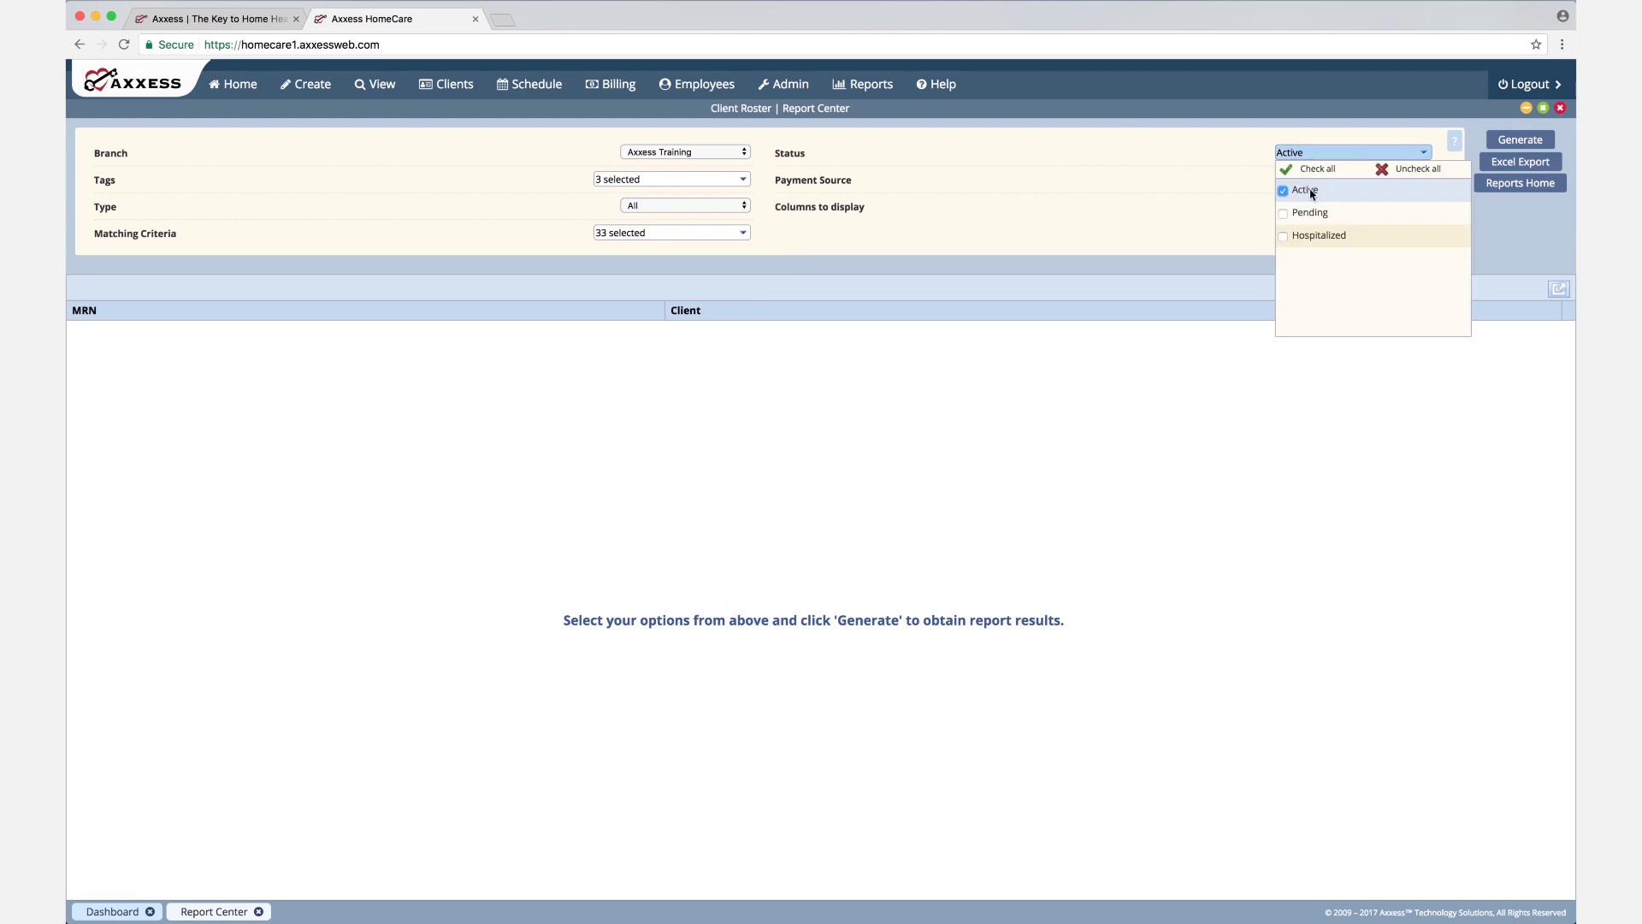
left_click(1319, 170)
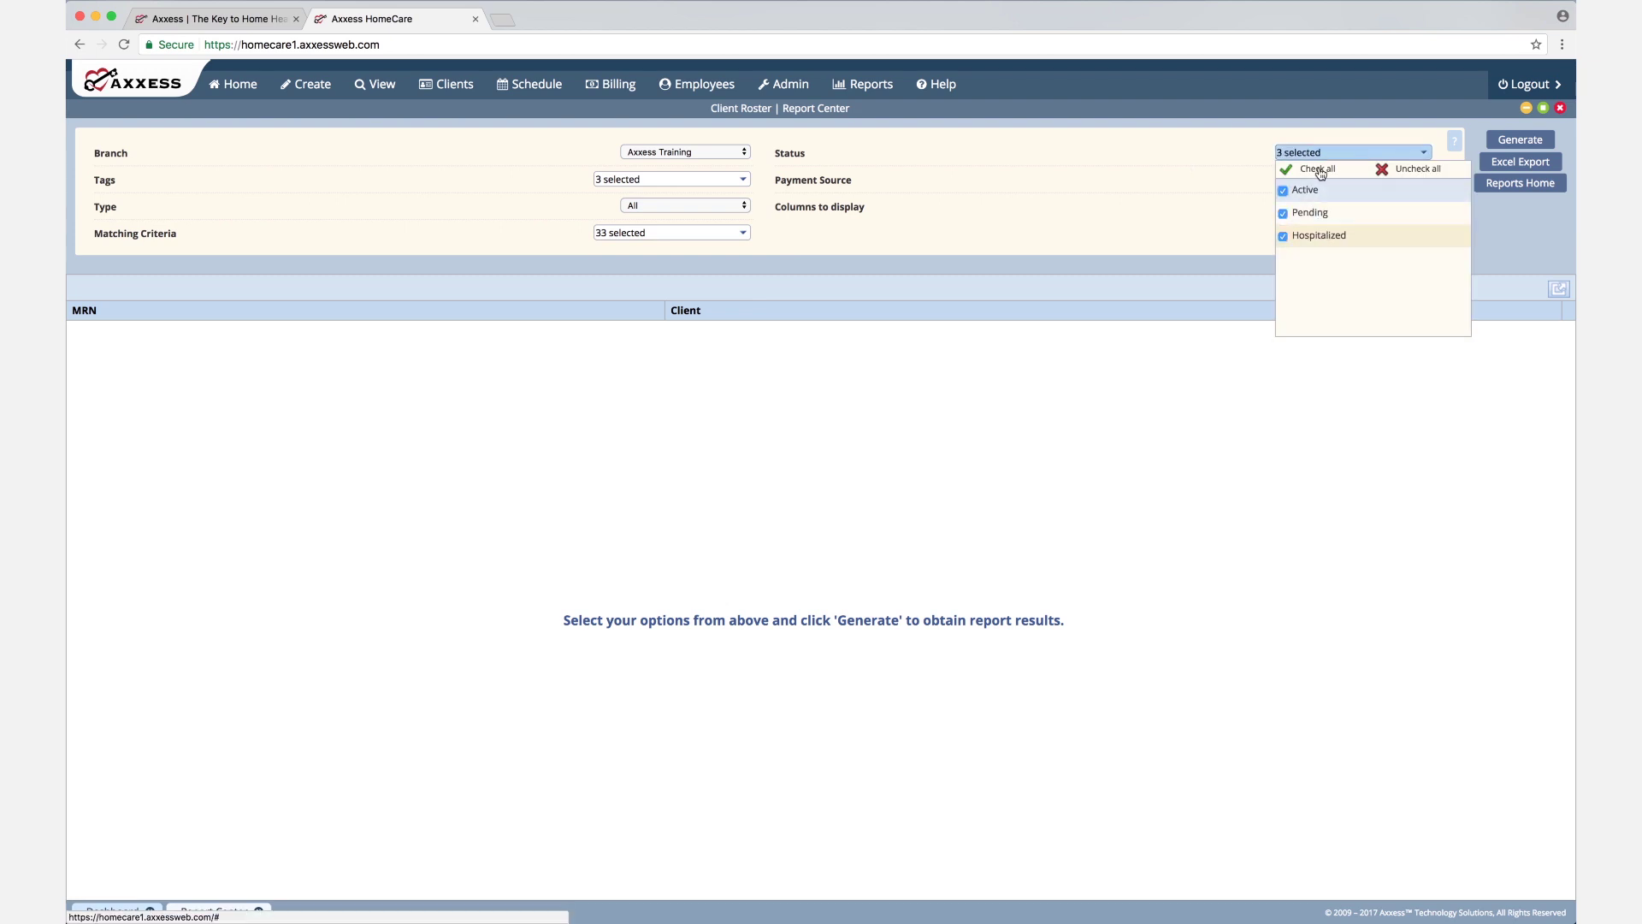
left_click(1219, 174)
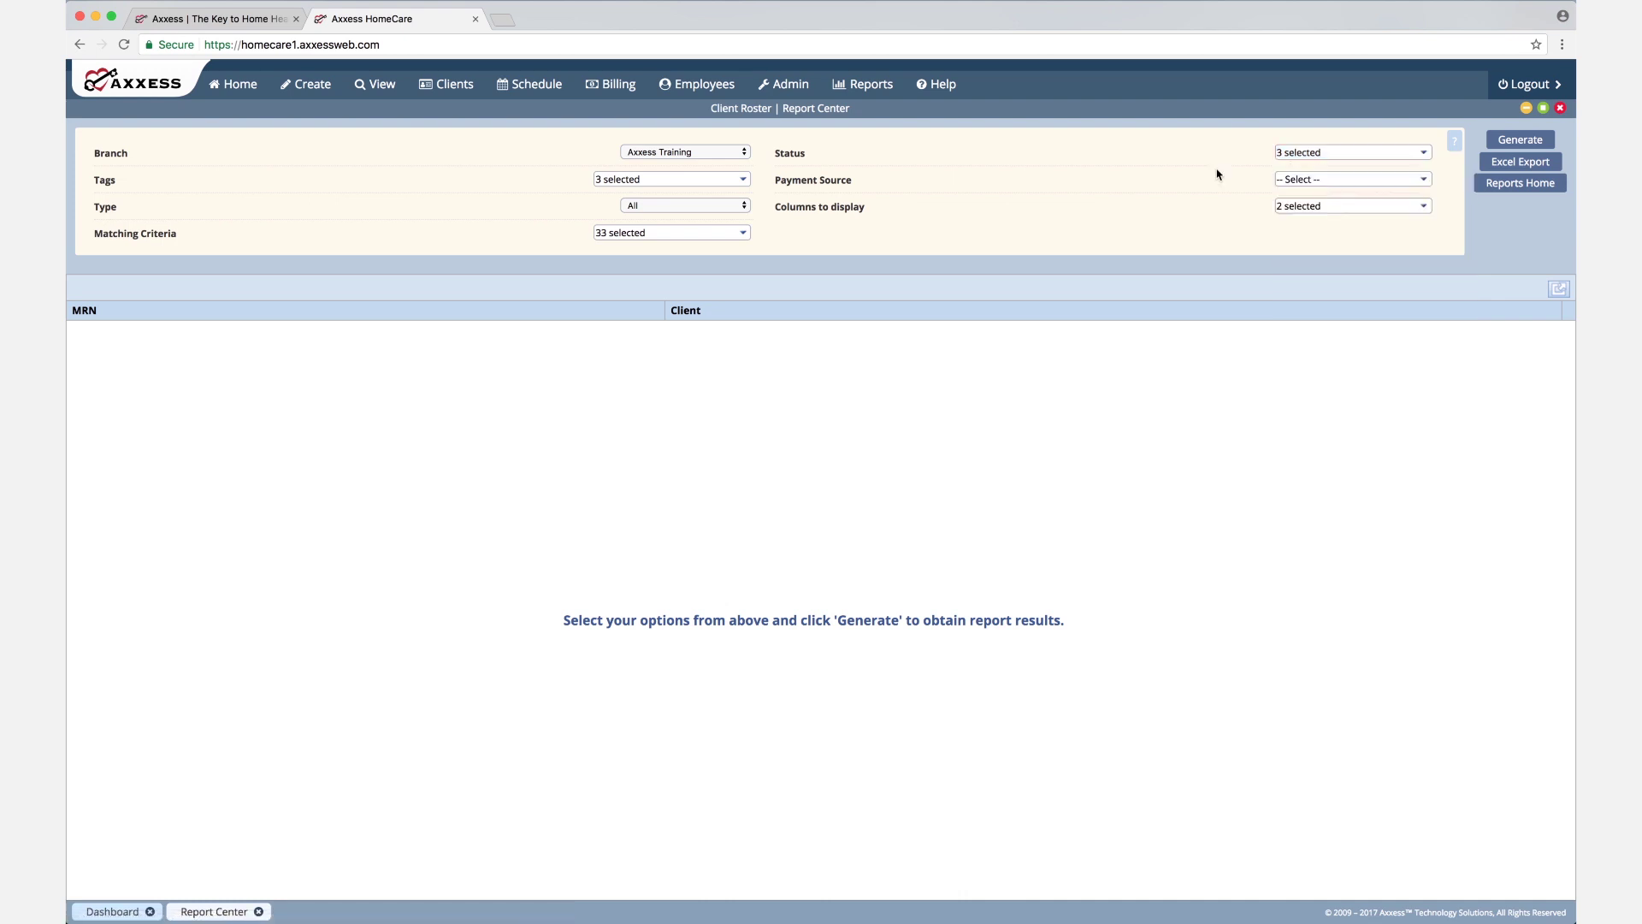
left_click(1317, 182)
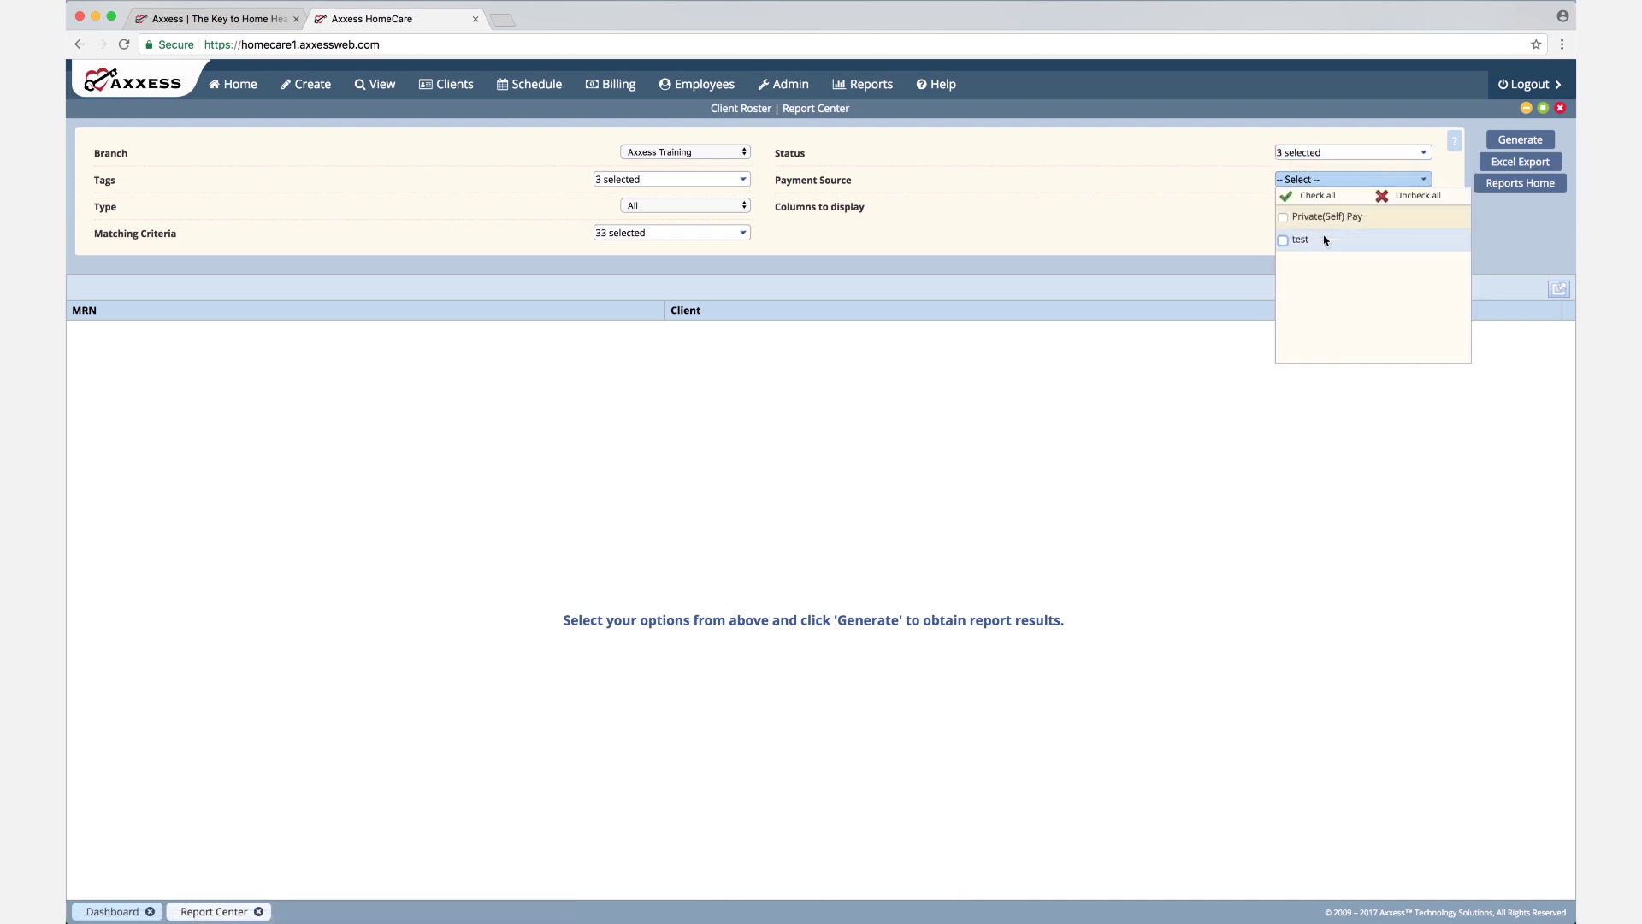
left_click(1324, 196)
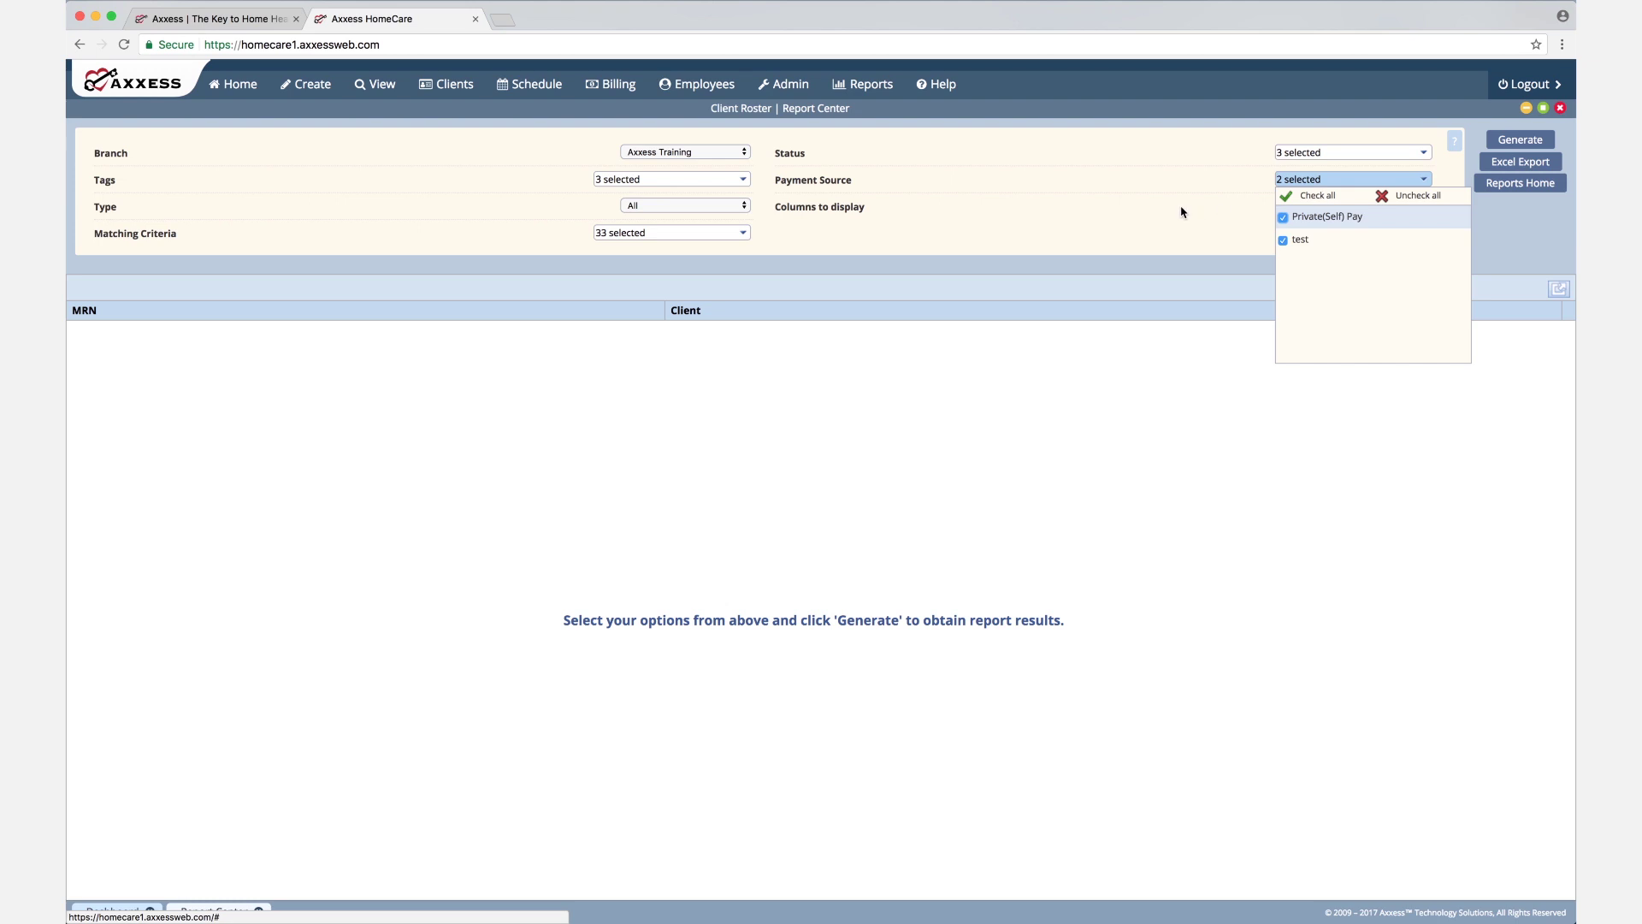
left_click(1182, 208)
Select all available columns to display and generate the Client Roster report
left_click(1319, 210)
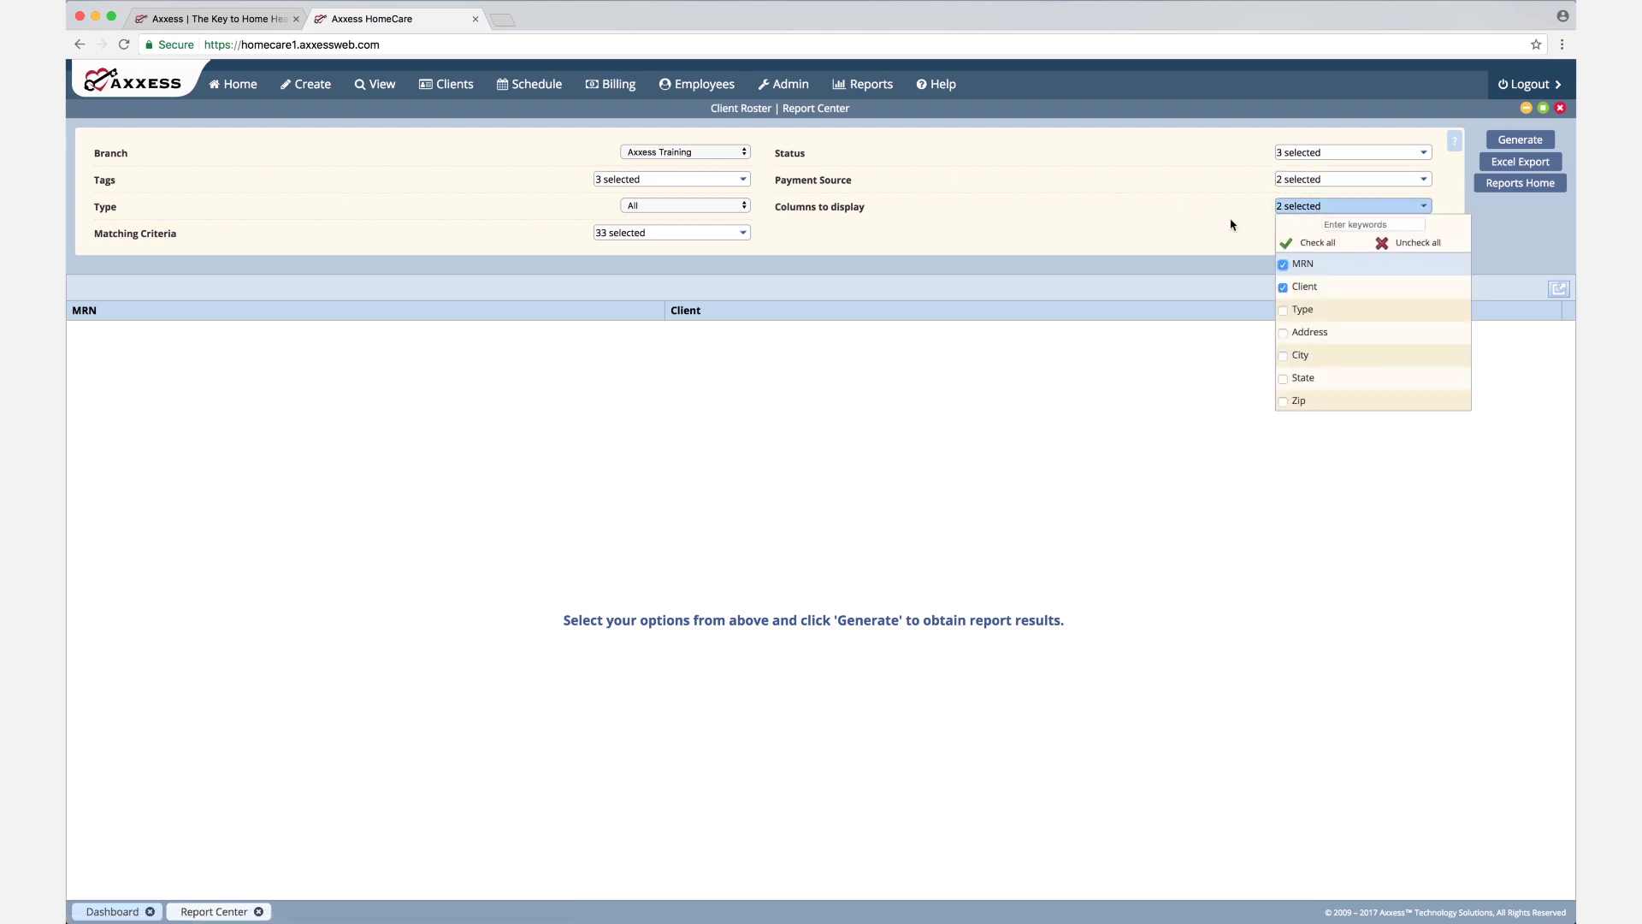
scroll(1332, 318, "down", 2)
scroll(1332, 318, "up", 2)
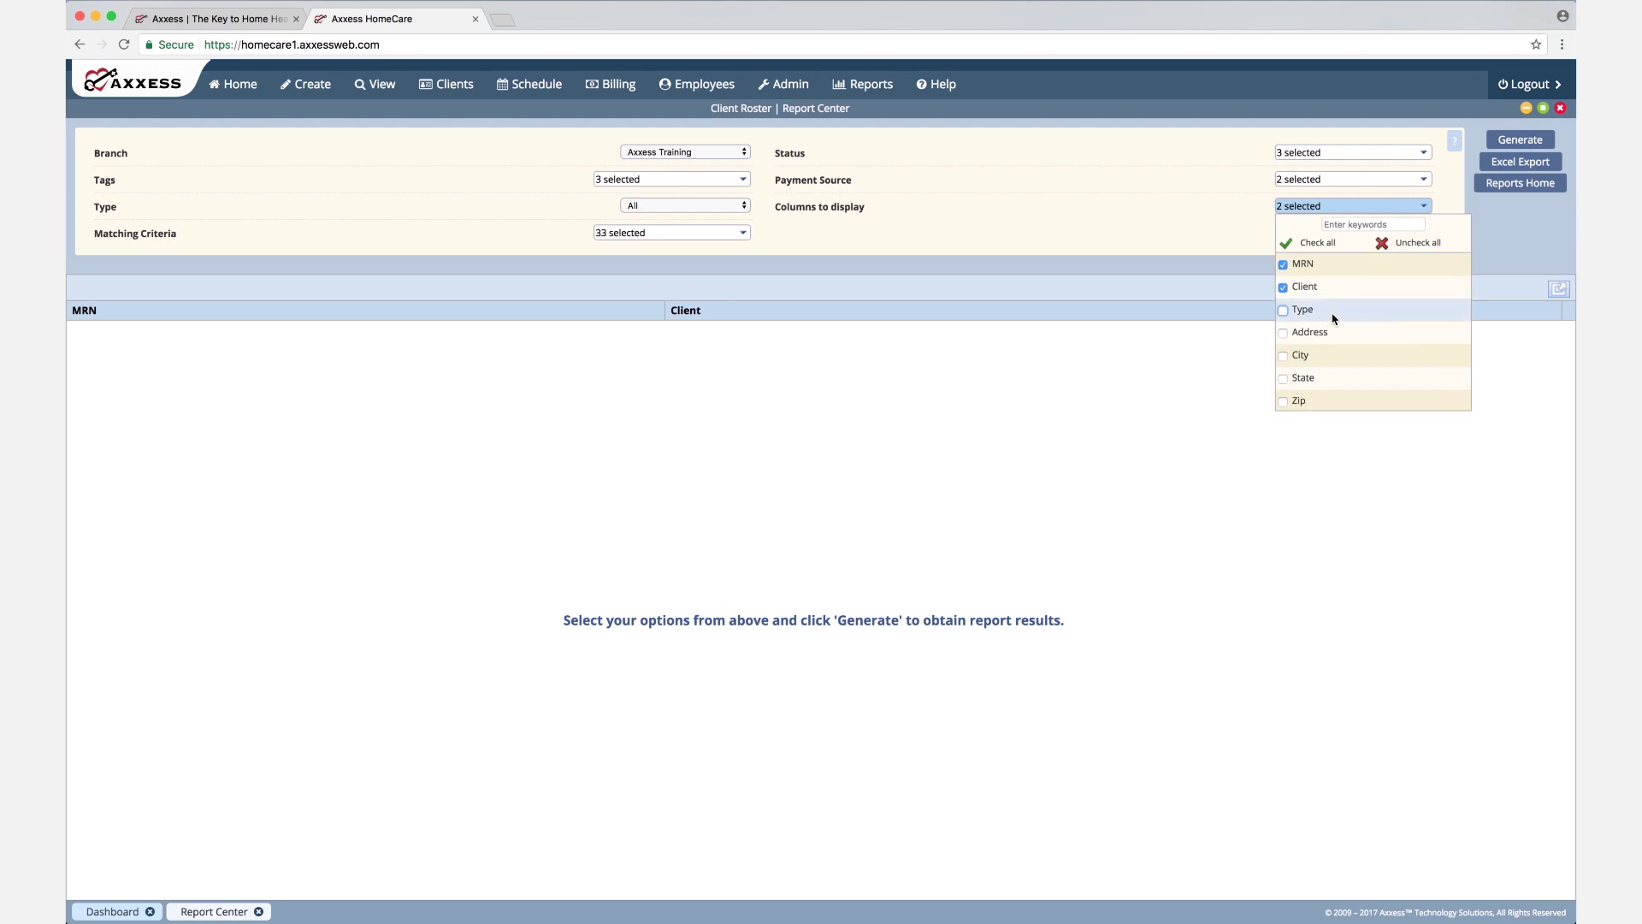
scroll(1332, 318, "down", 2)
scroll(1332, 318, "down", 5)
scroll(1332, 318, "down", 5)
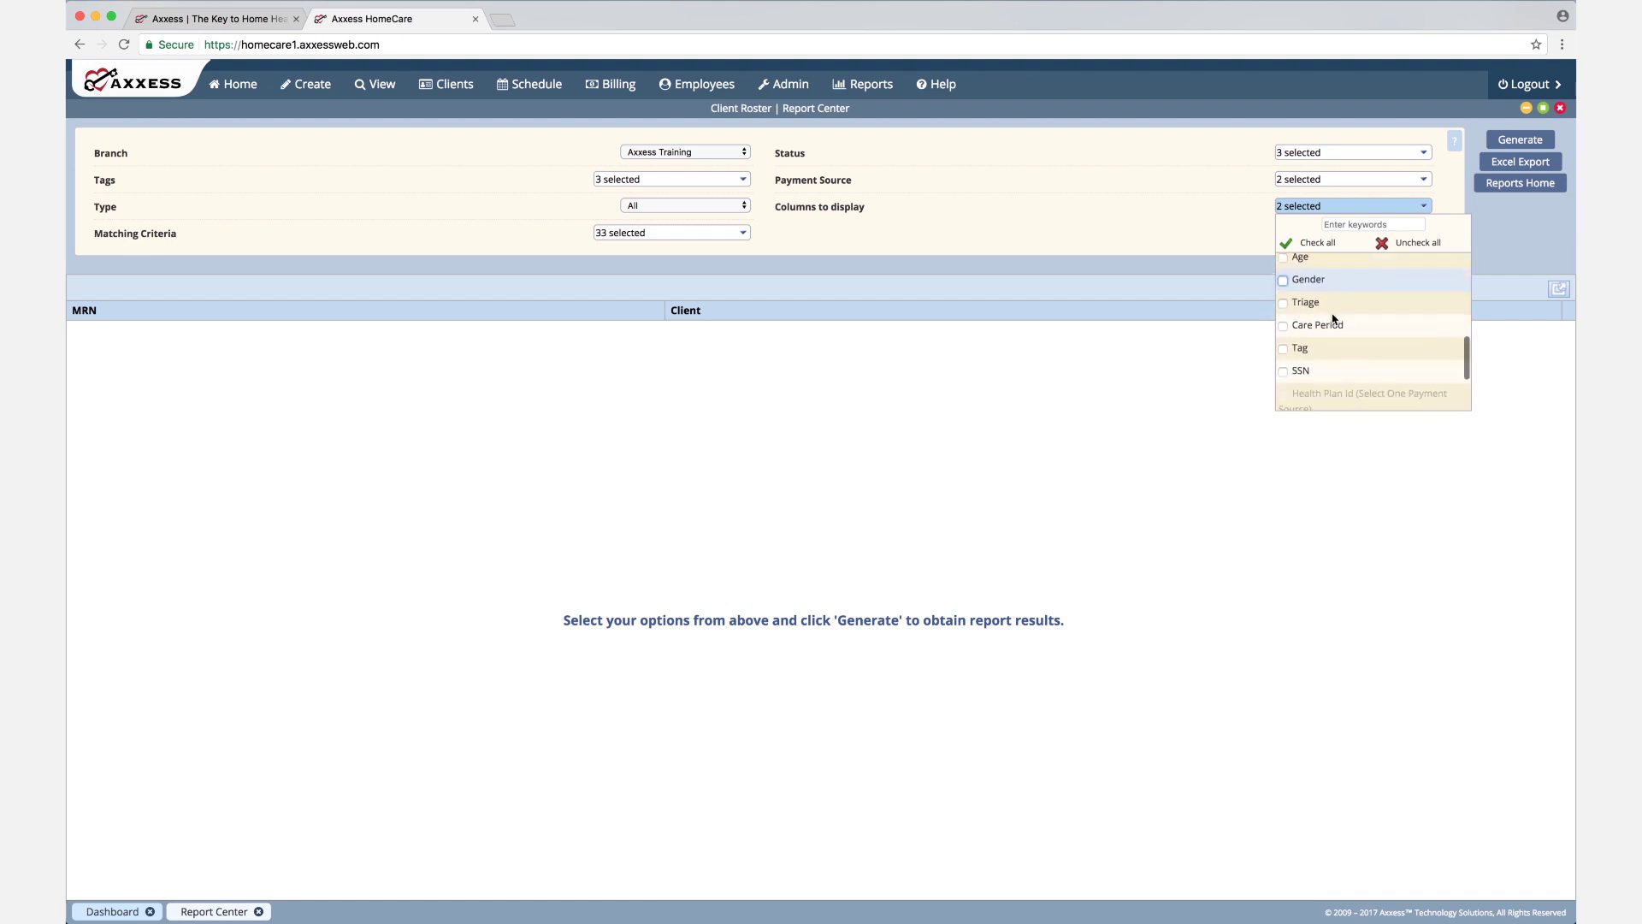
scroll(1332, 318, "down", 4)
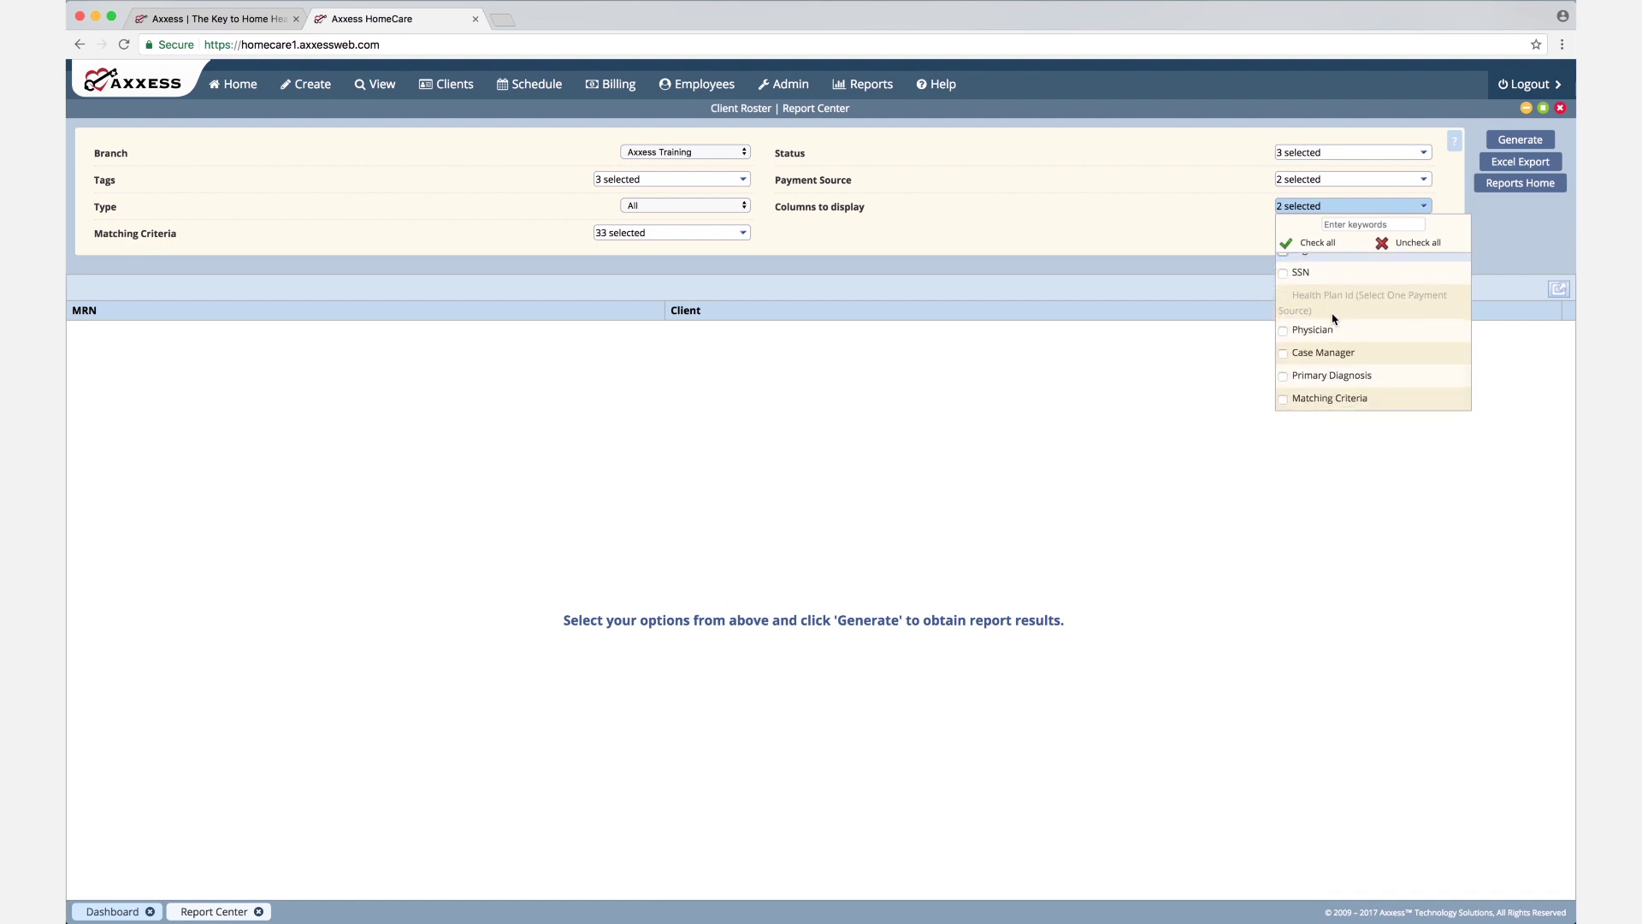
left_click(1317, 242)
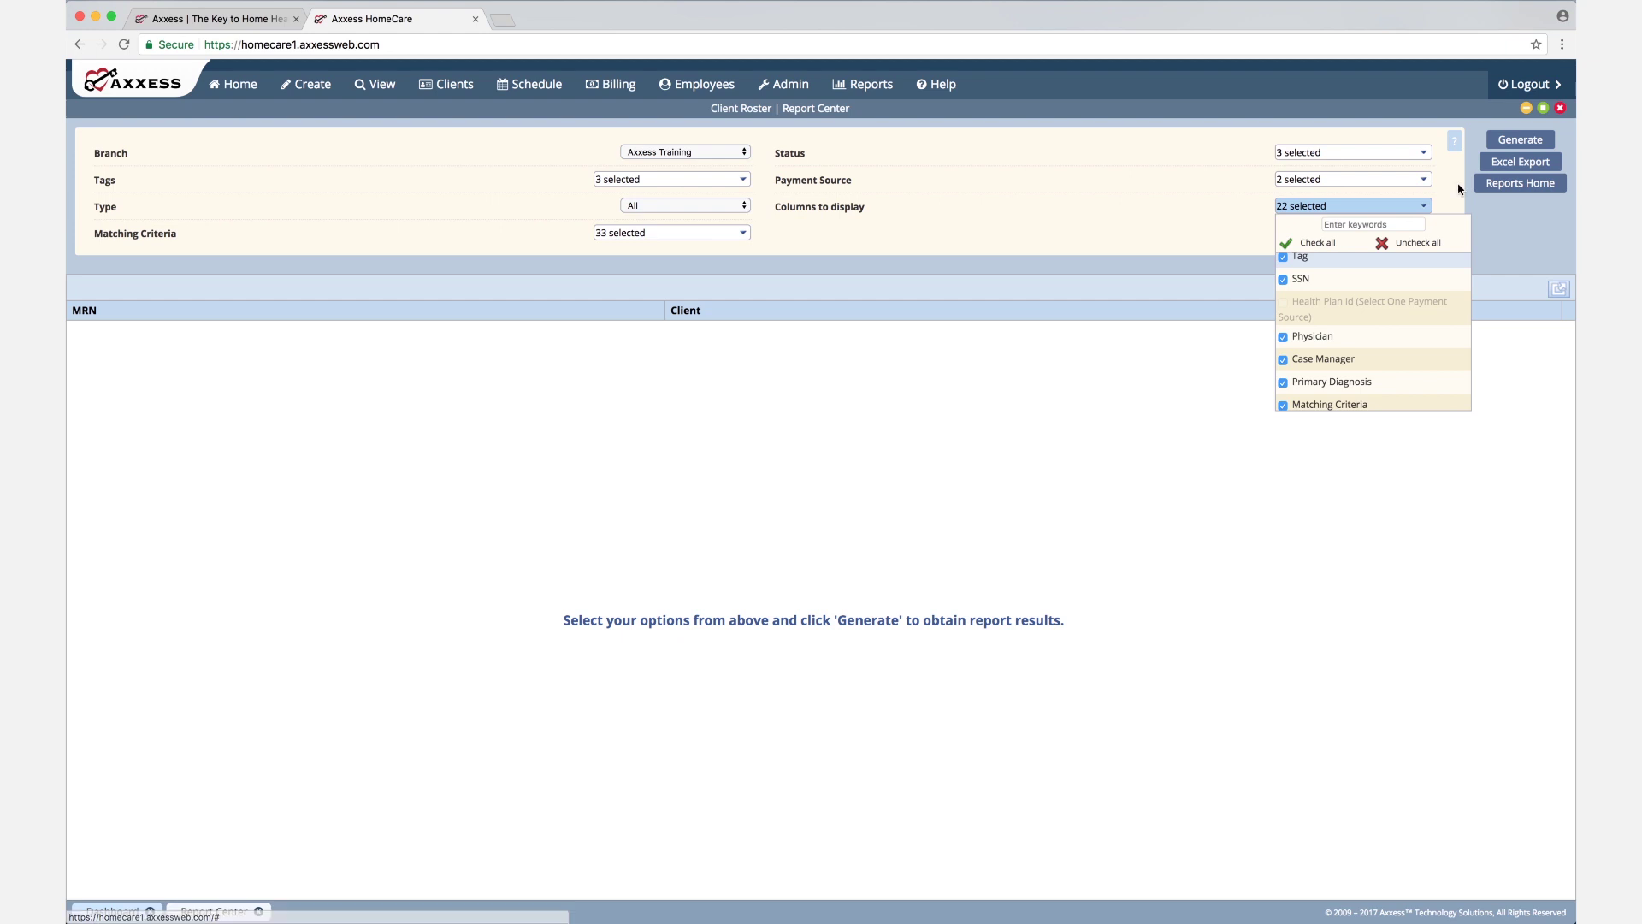
left_click(1513, 142)
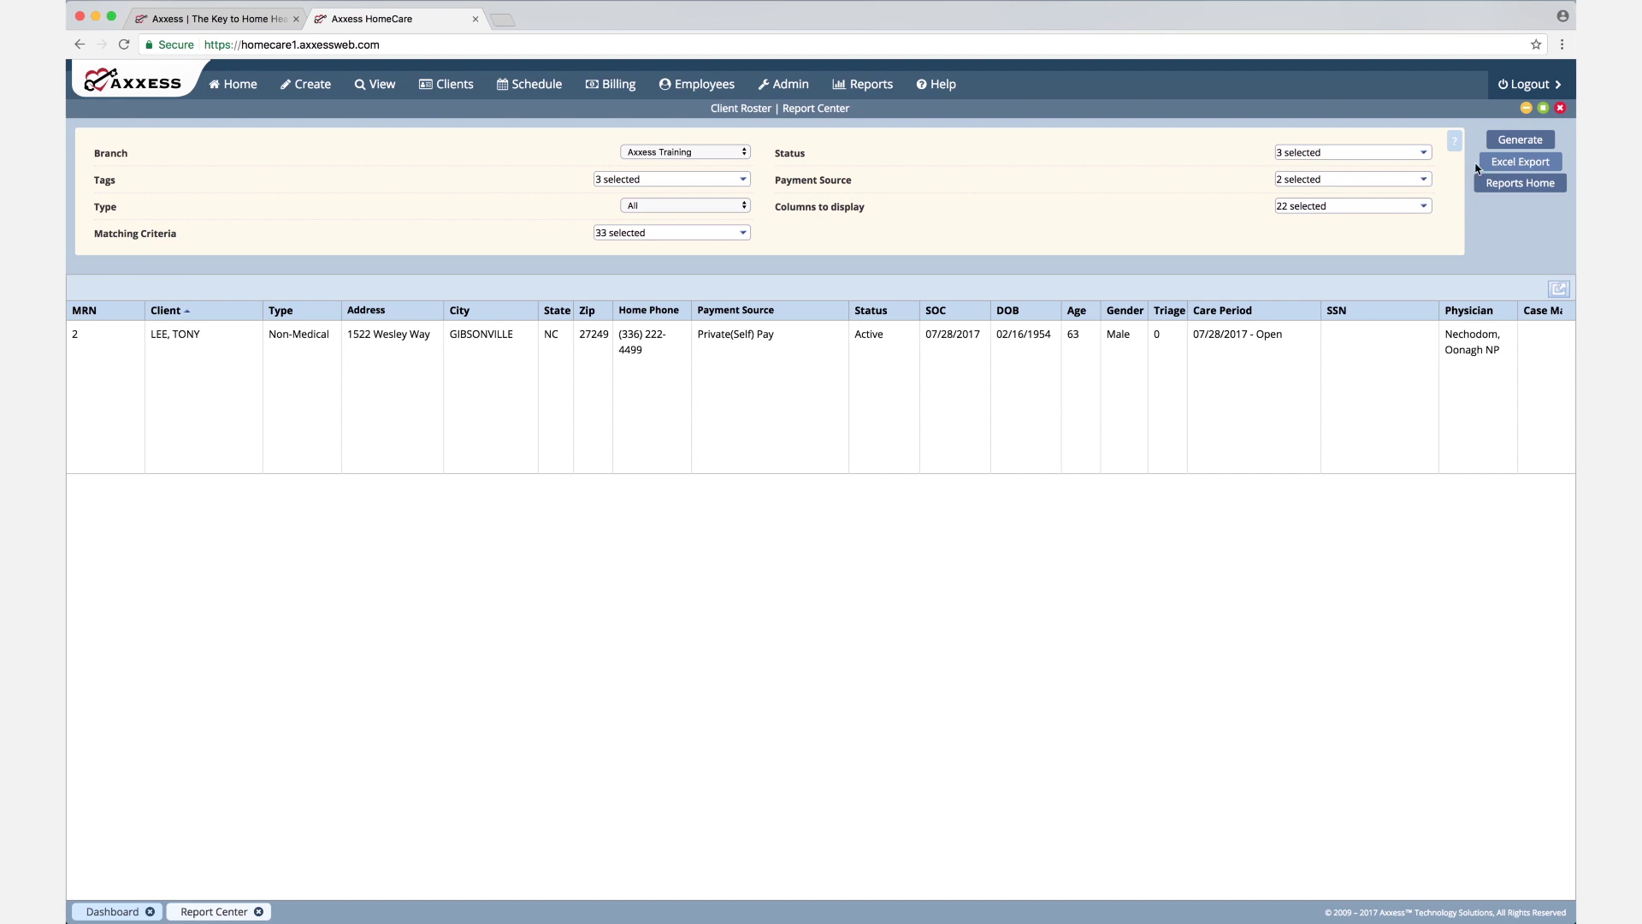
Close the Client Roster report and open the Census by Date Range report
mouse_move(1456, 148)
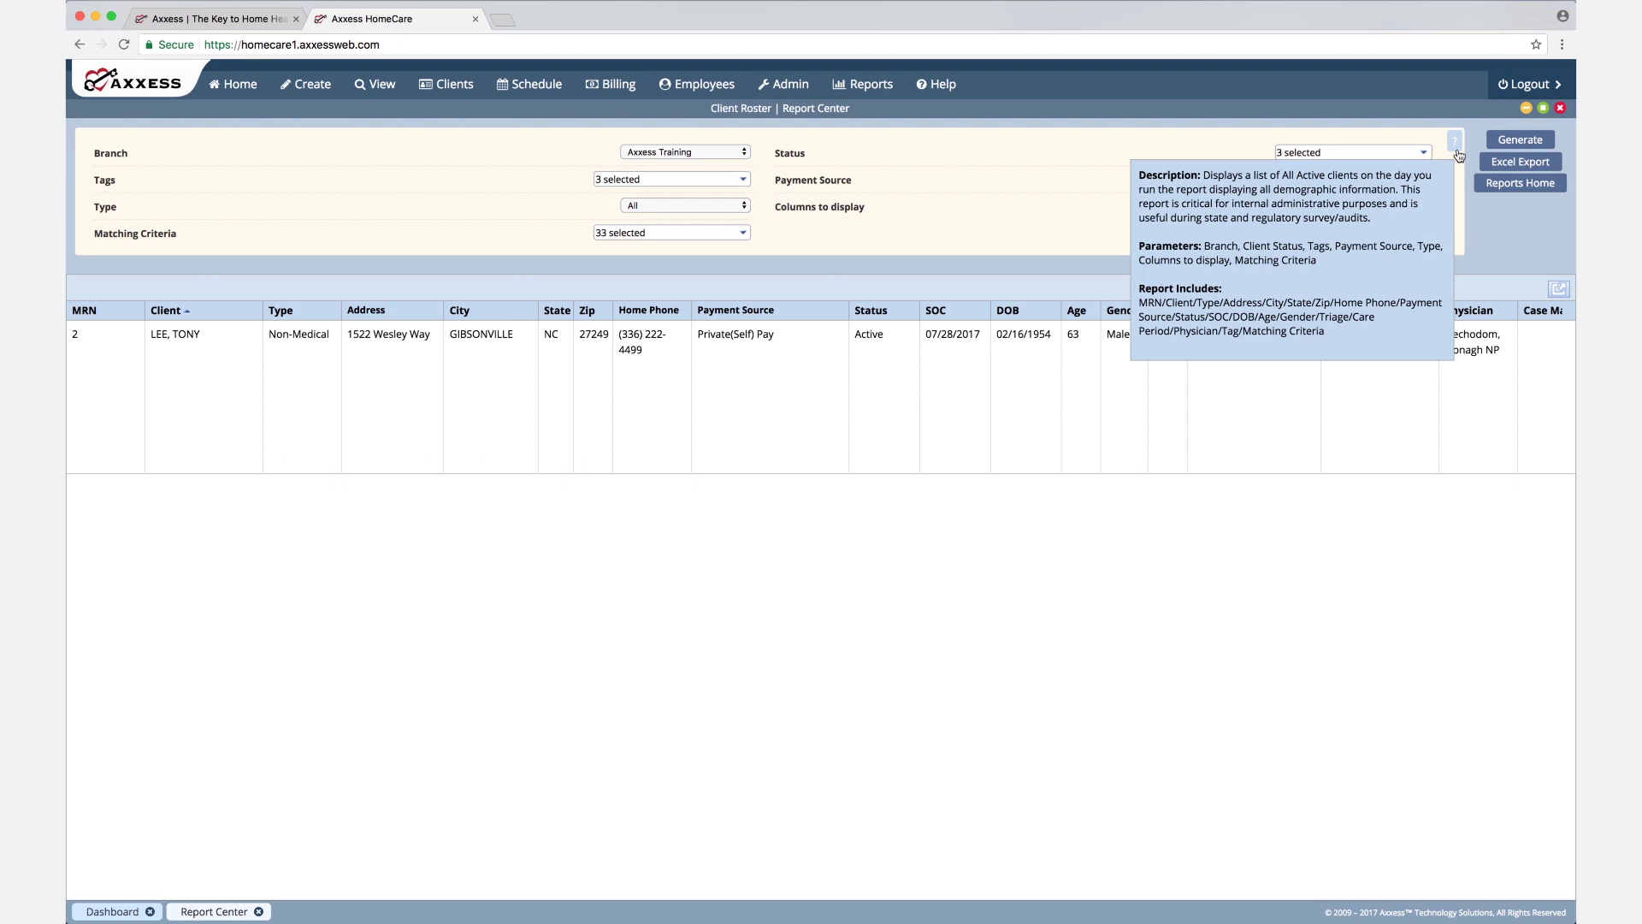
left_click(1561, 109)
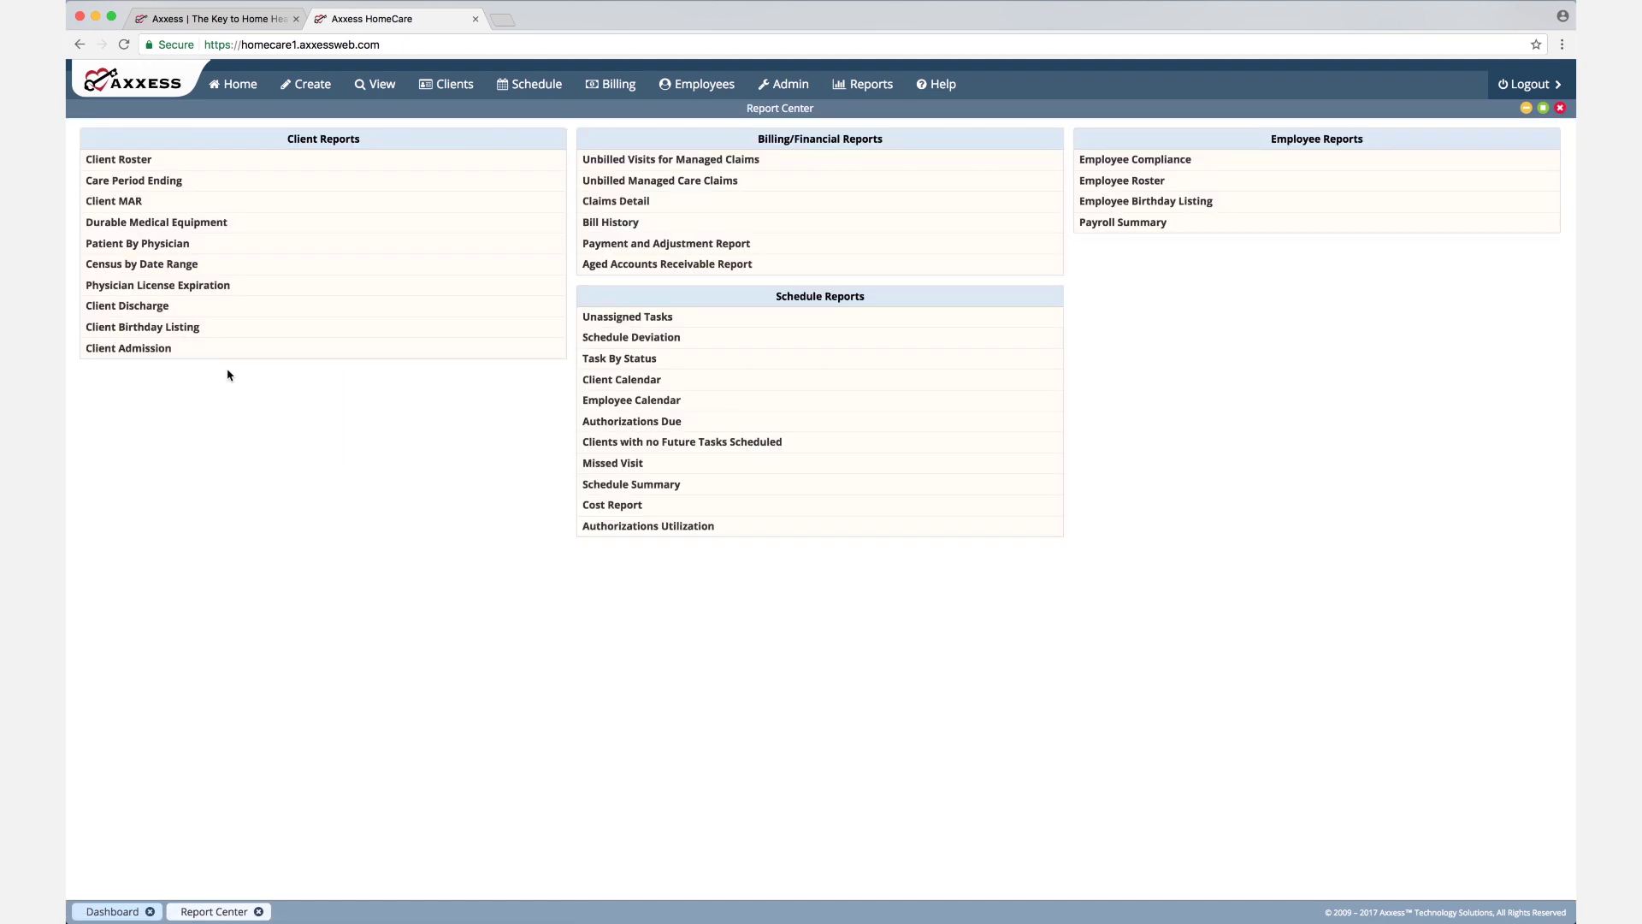
mouse_move(180, 264)
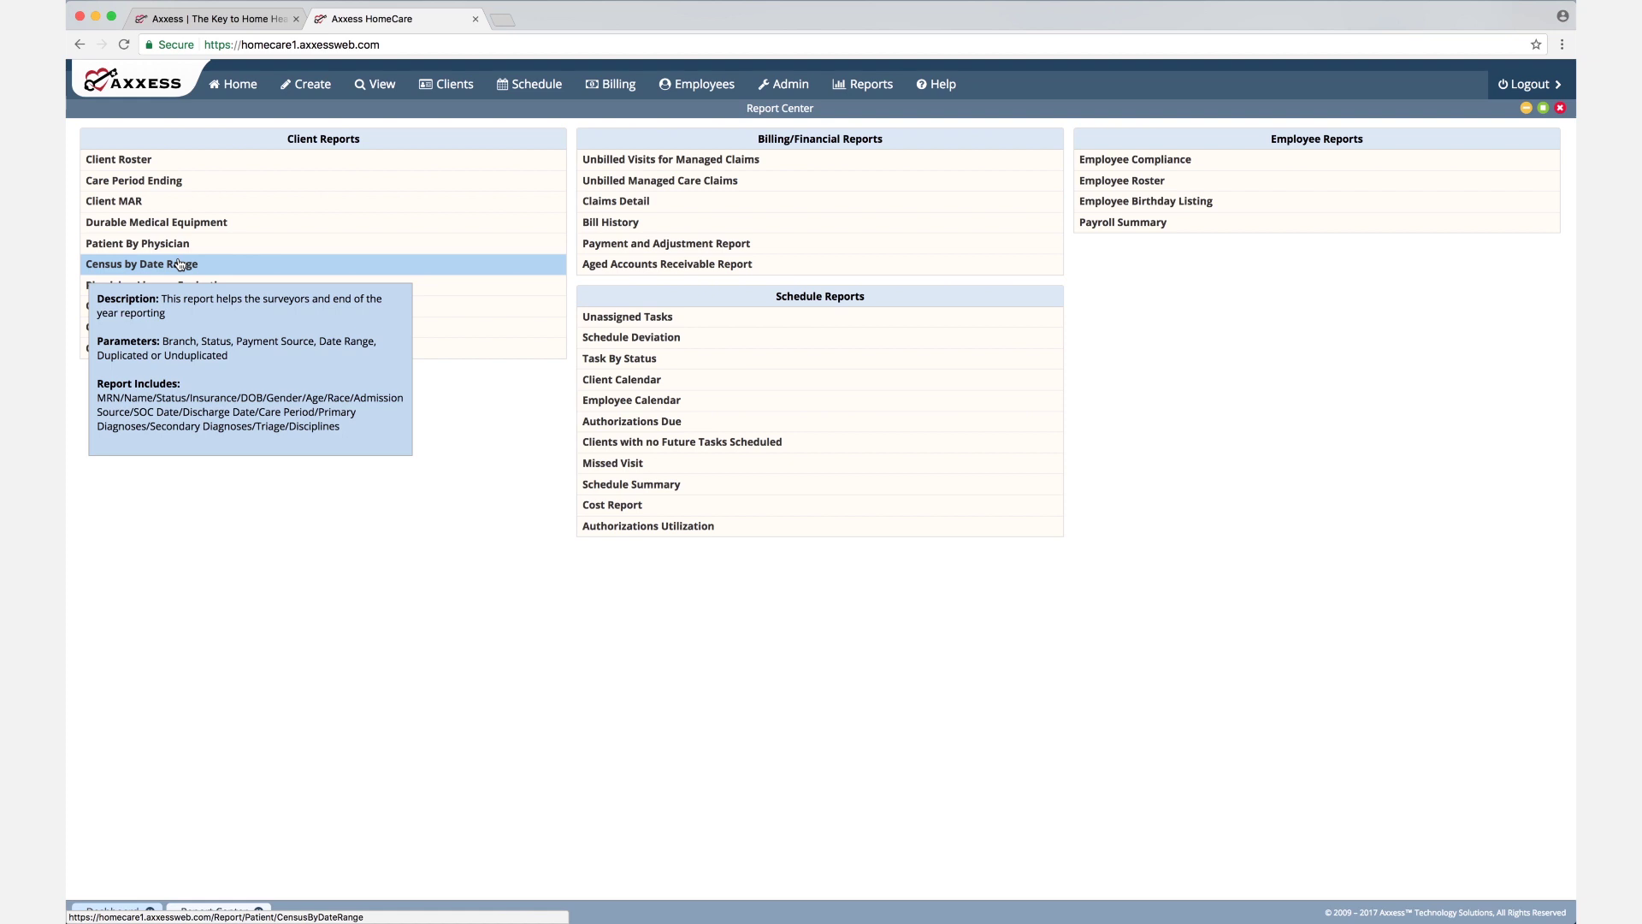
left_click(180, 264)
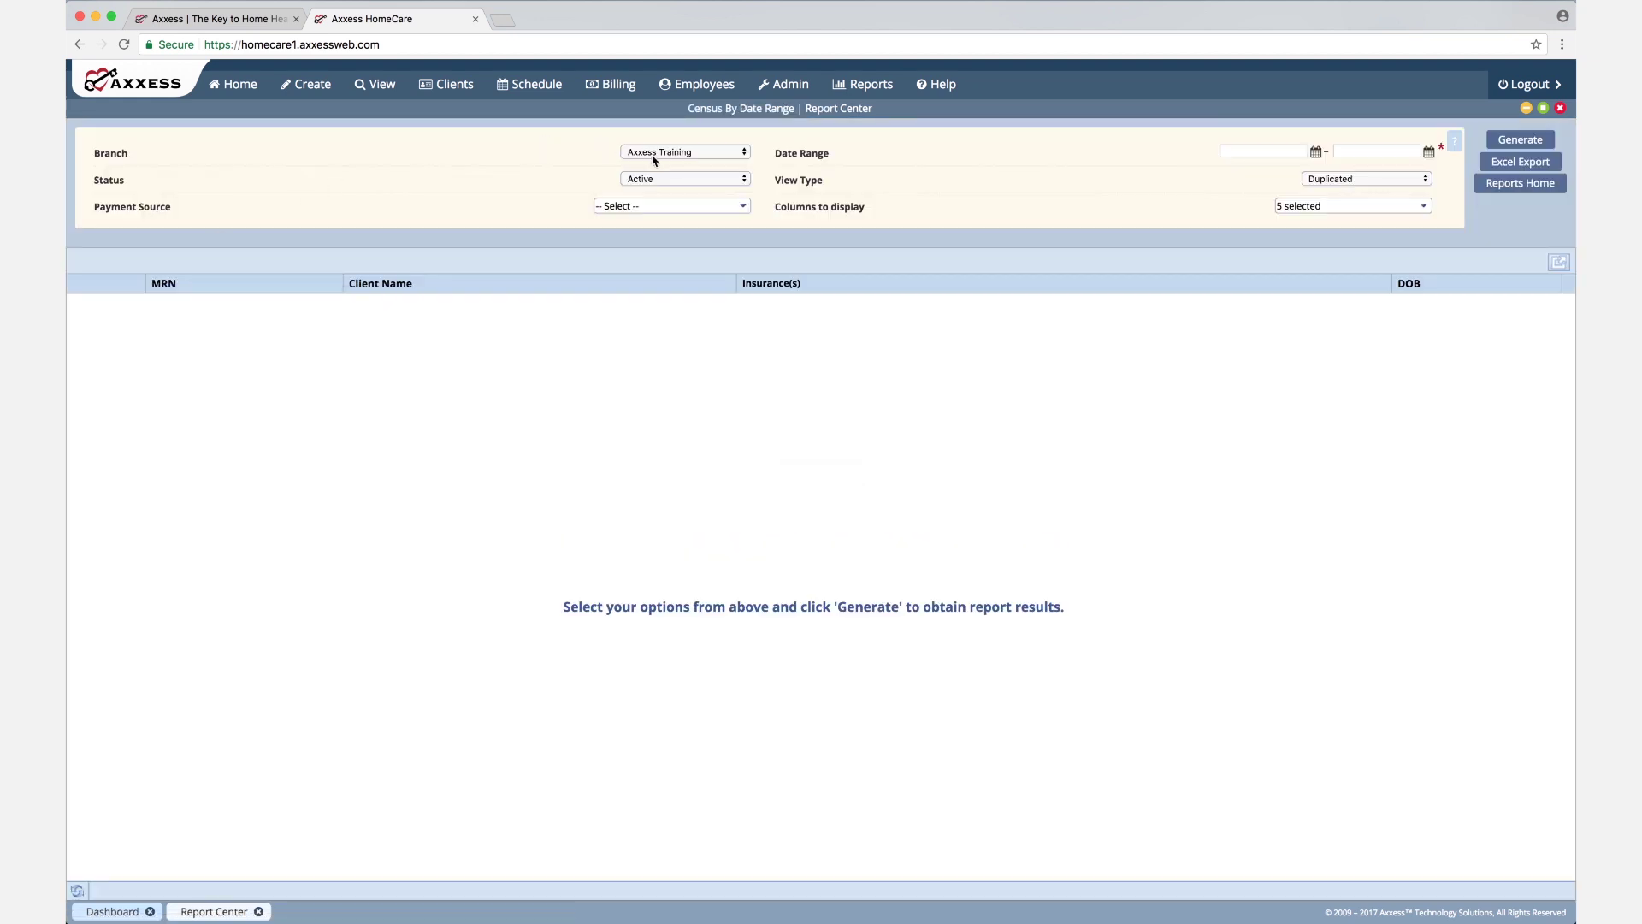
Keep the census status as Active and select both payment sources, Private(Self) Pay and test
left_click(683, 180)
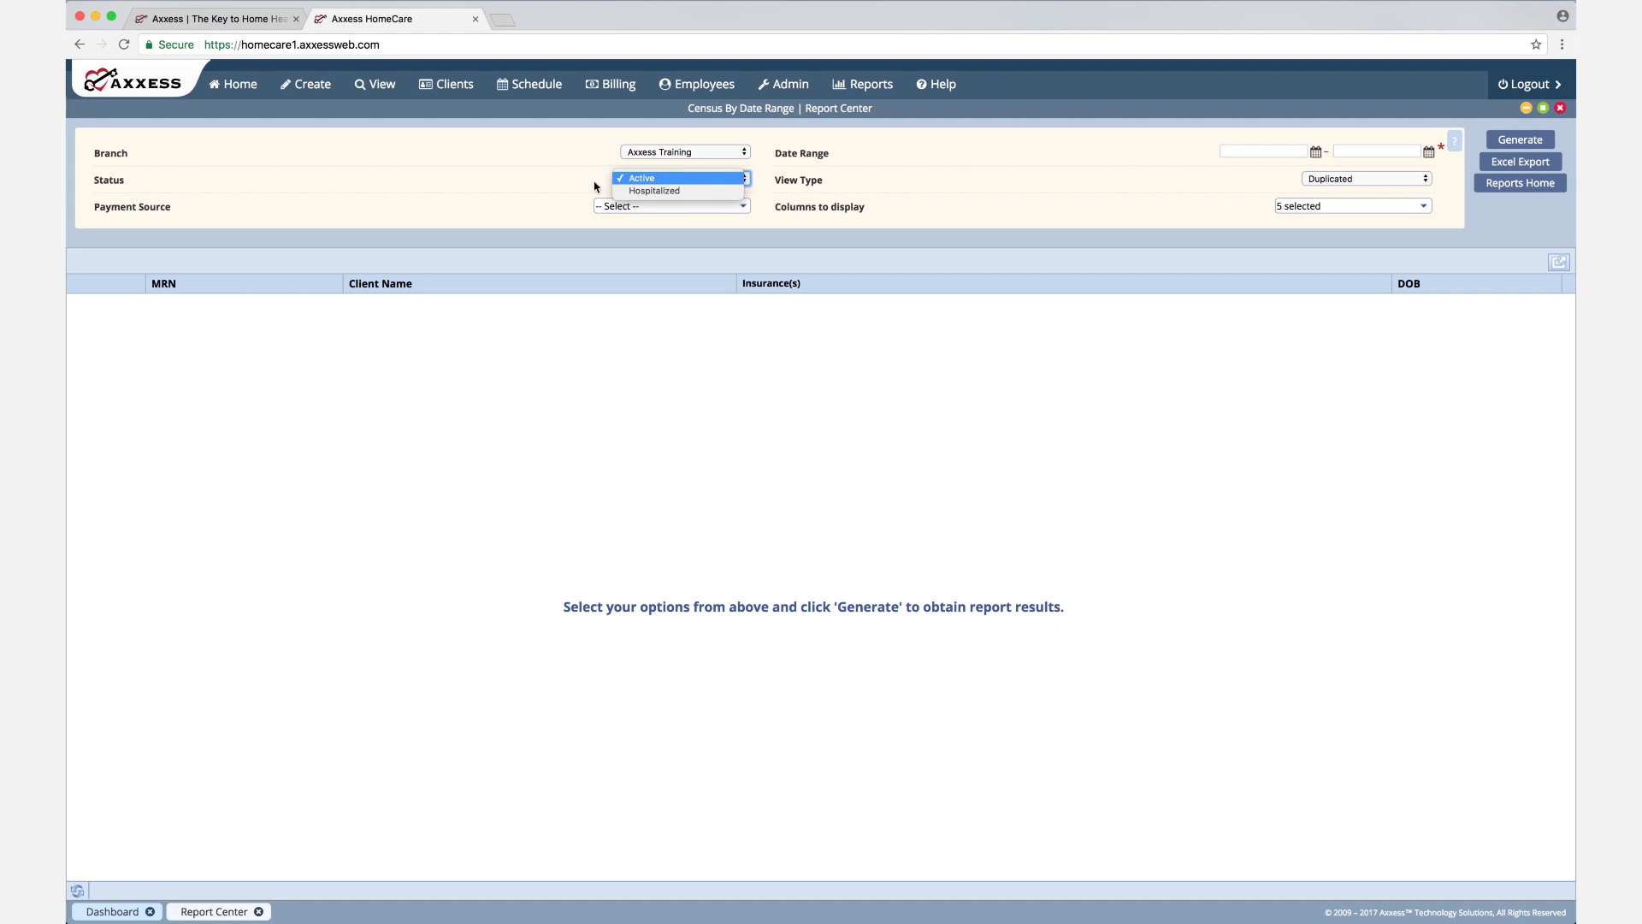
left_click(549, 185)
left_click(665, 206)
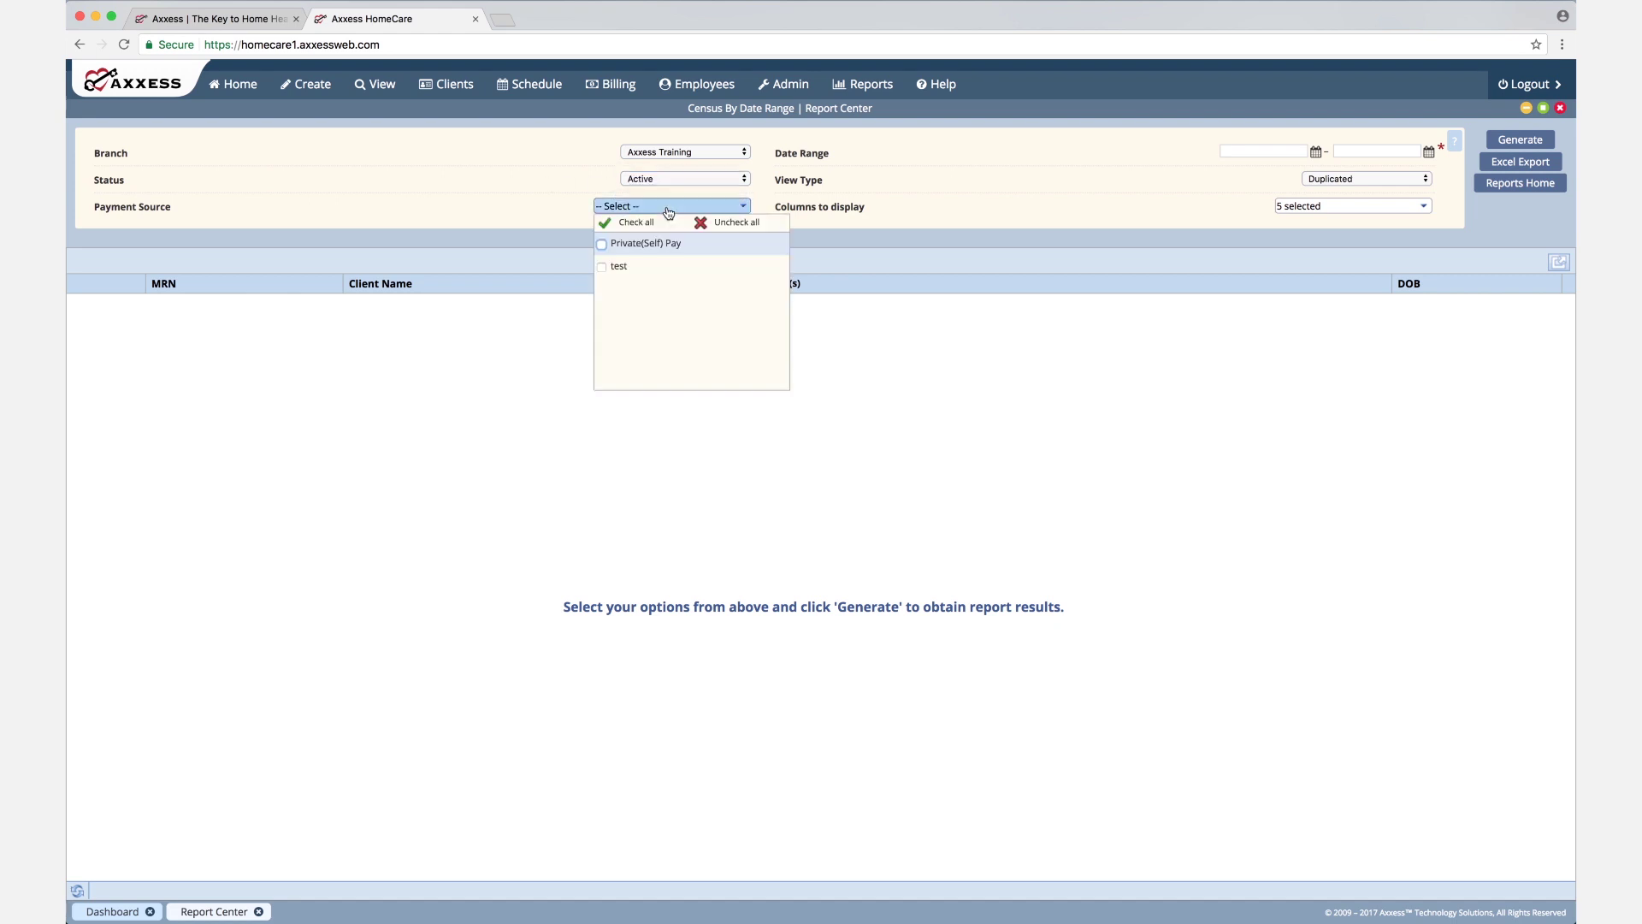
left_click(633, 222)
left_click(969, 214)
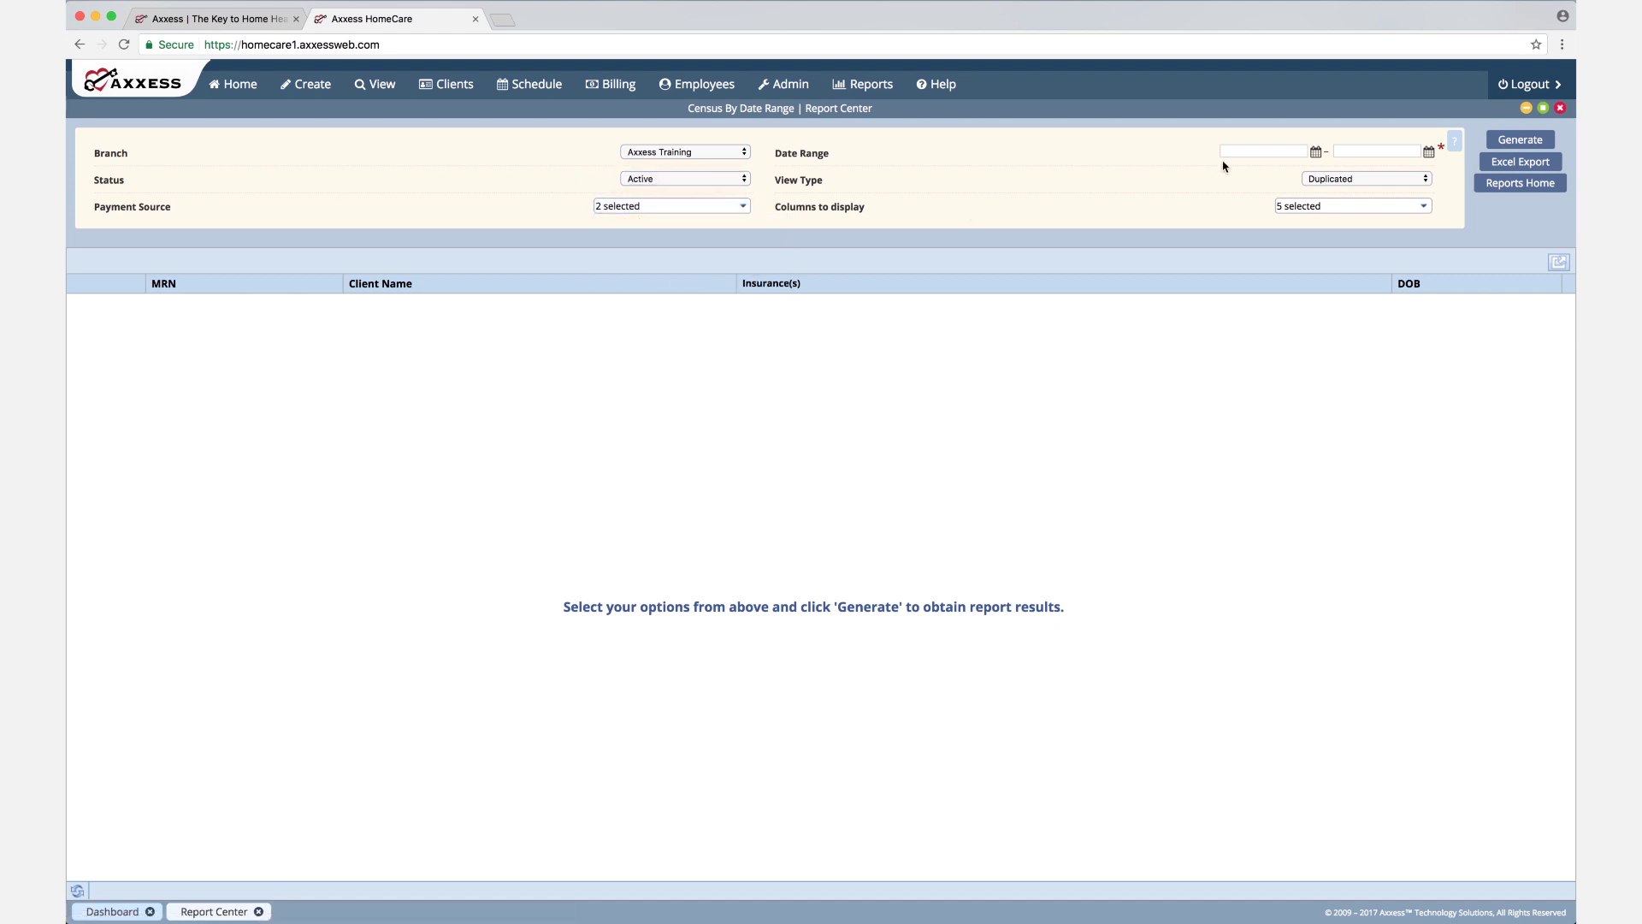
Set the census date range from 04/01/2017 to 12/06/2017
left_click(1315, 153)
left_click(1233, 171)
left_click(1233, 172)
left_click(1233, 171)
left_click(1233, 172)
left_click(1233, 172)
left_click(1234, 171)
left_click(1233, 172)
left_click(1233, 171)
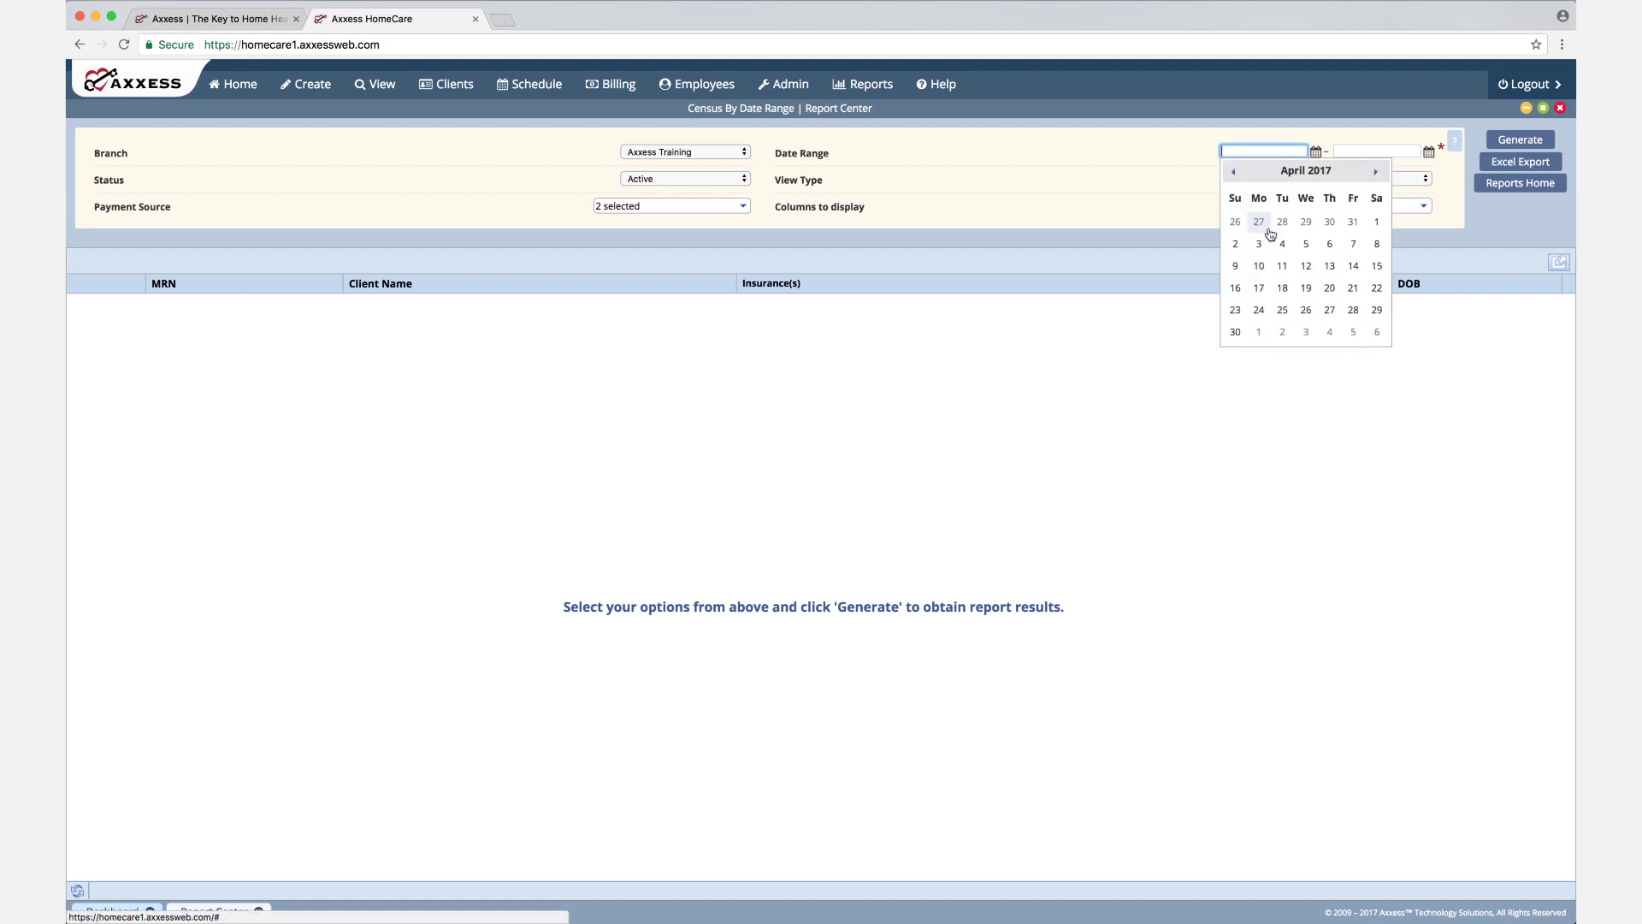
left_click(1376, 222)
left_click(1429, 156)
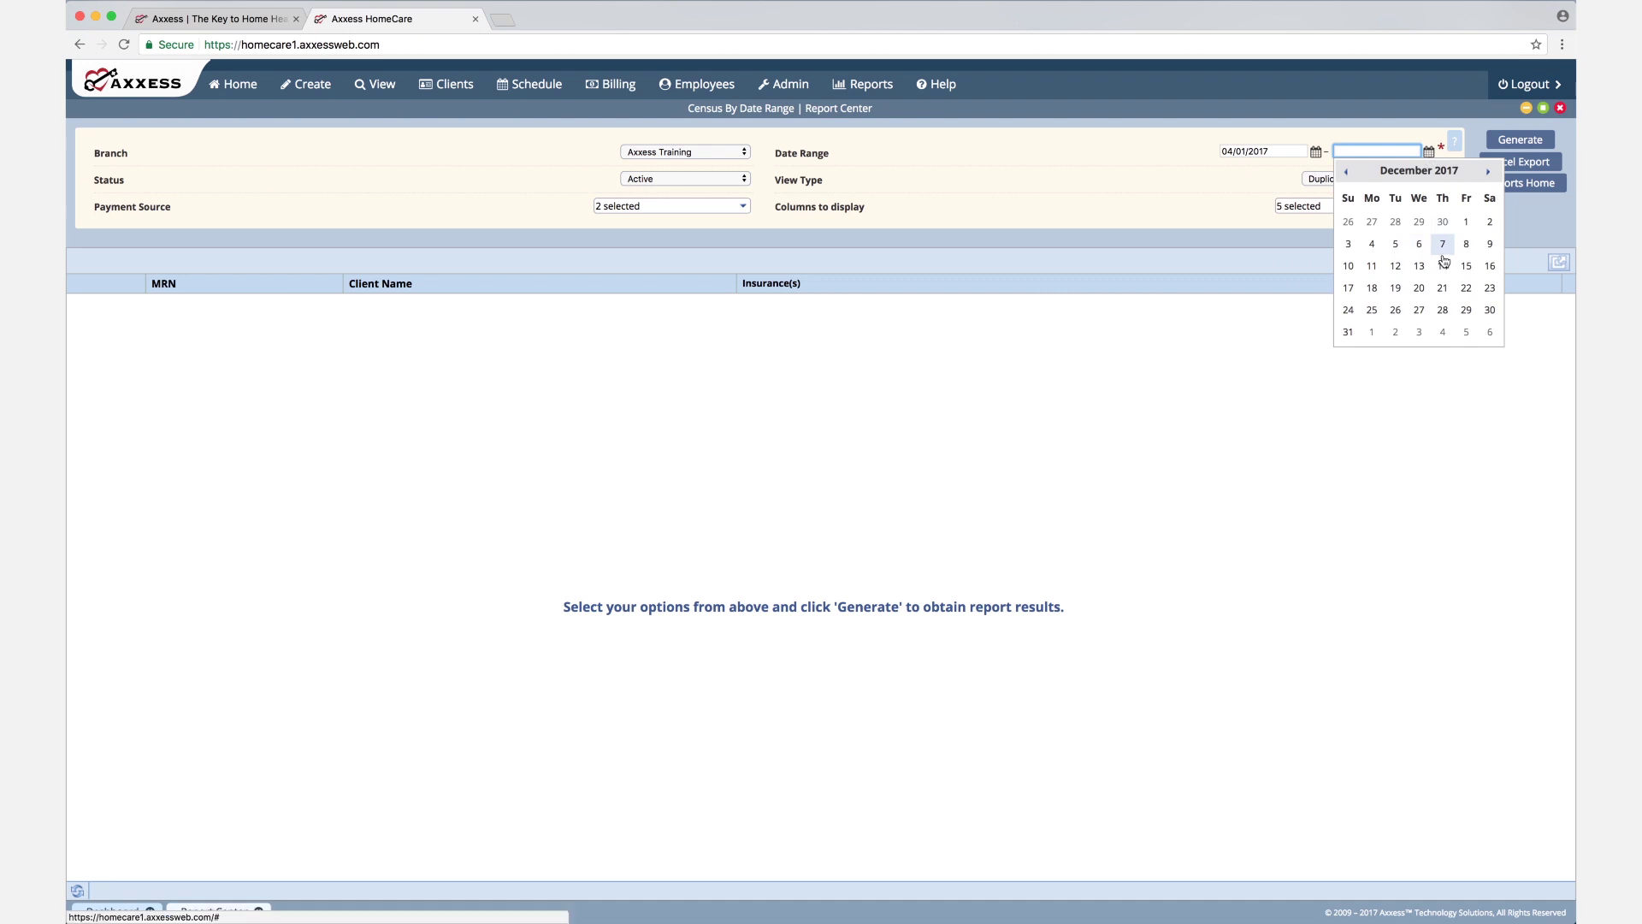
left_click(1421, 245)
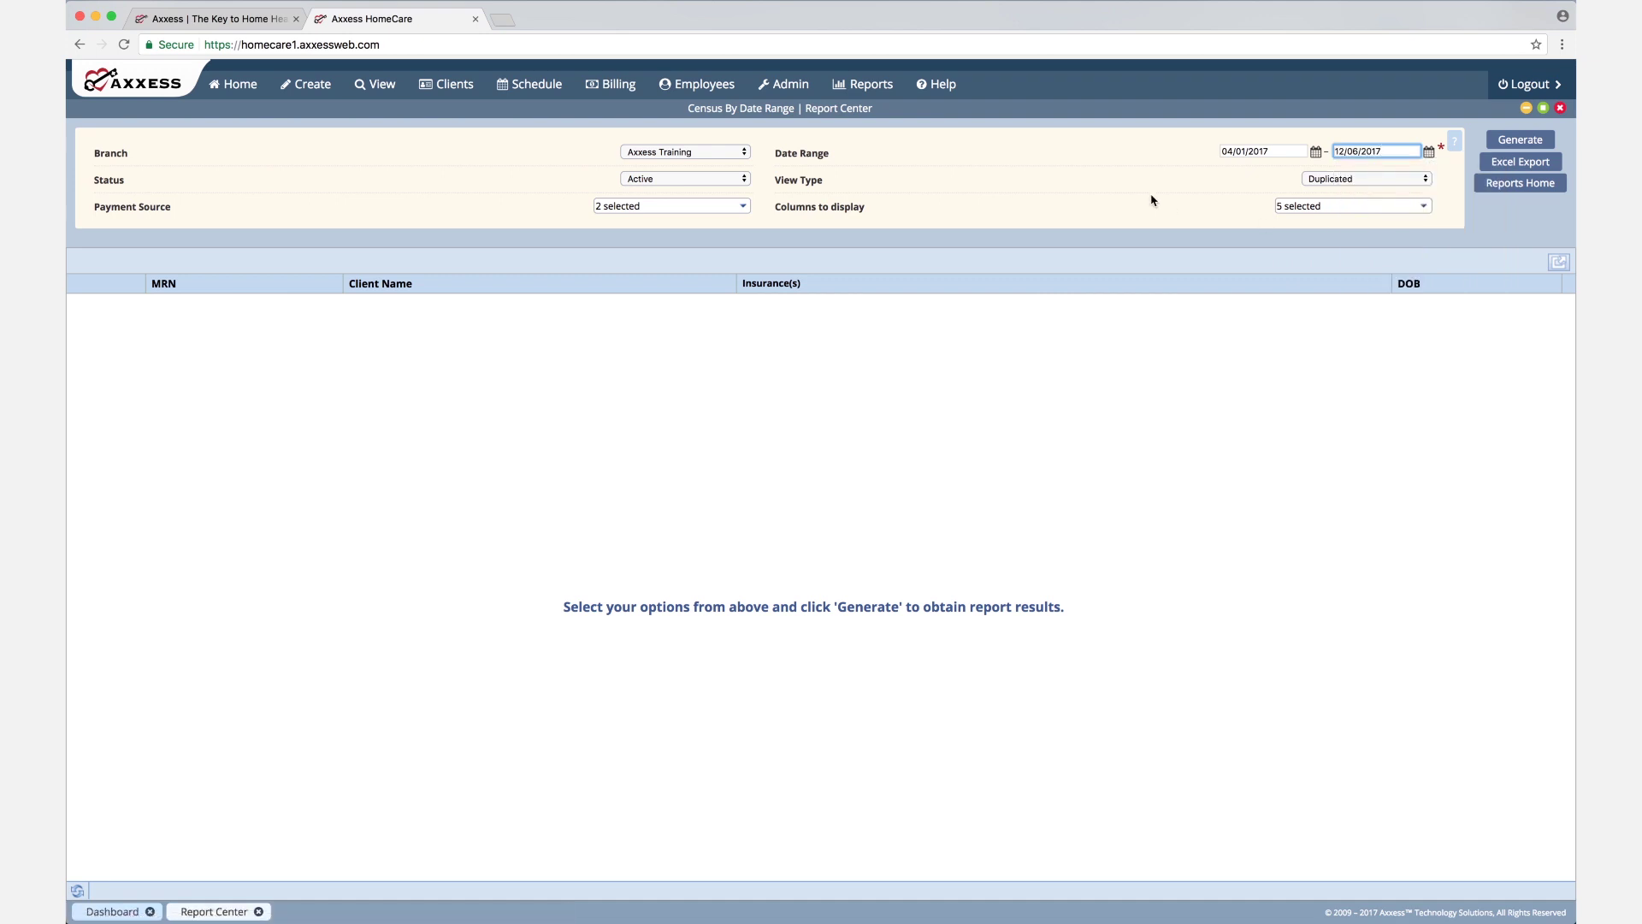
Keep the view type as Duplicated, select all columns to display, and generate the Census by Date Range report
left_click(1392, 182)
left_click(1392, 183)
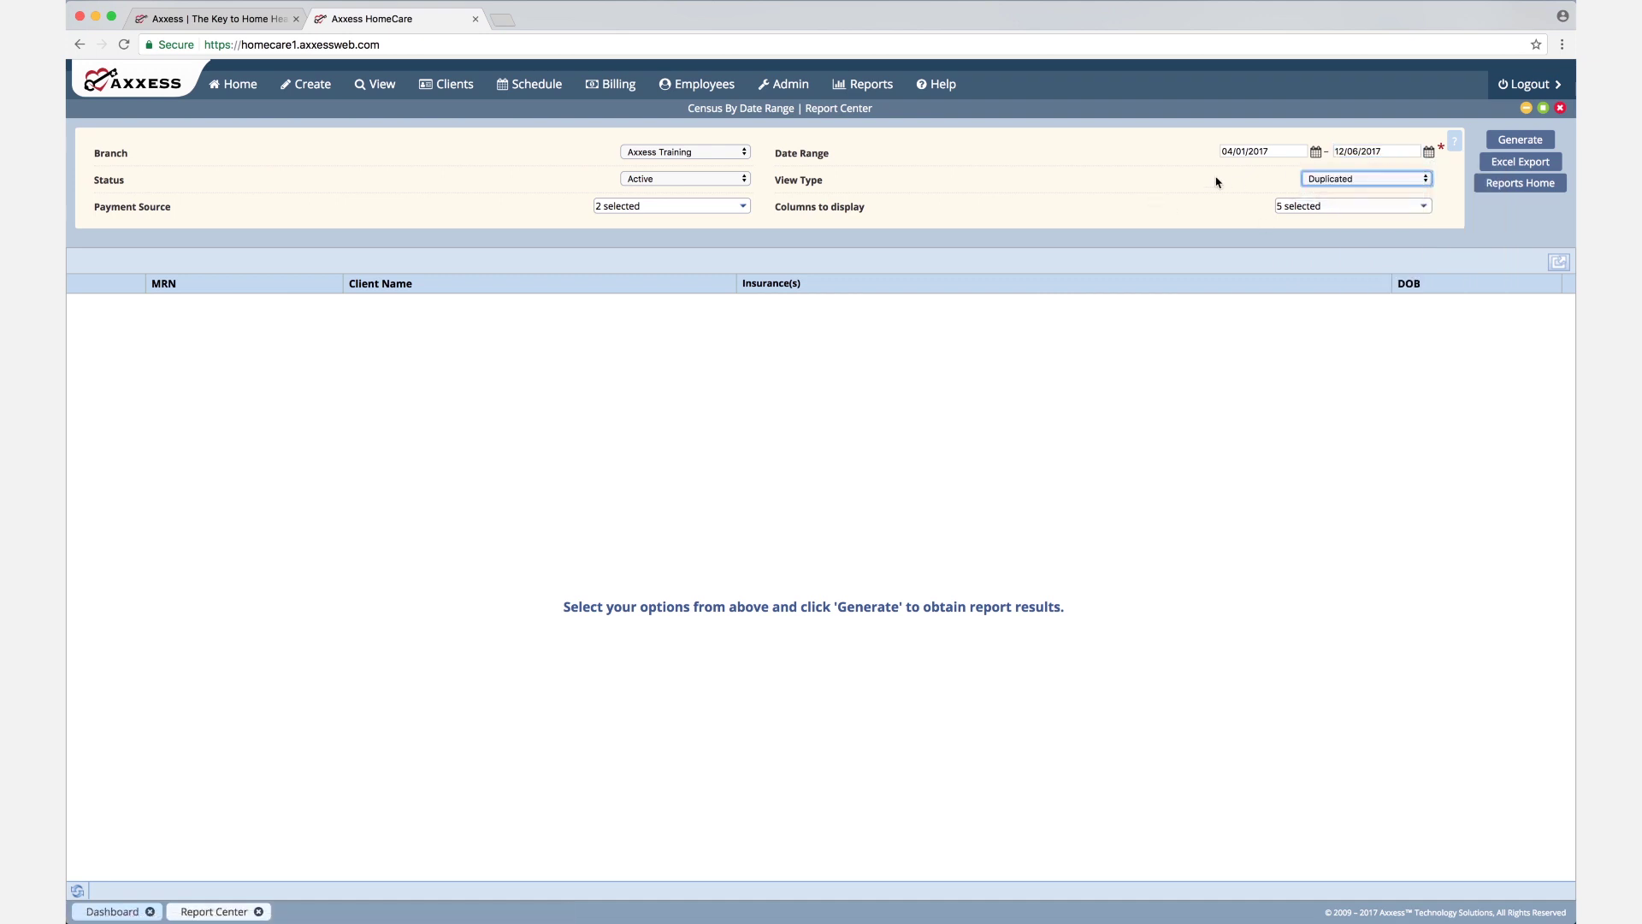
left_click(1370, 207)
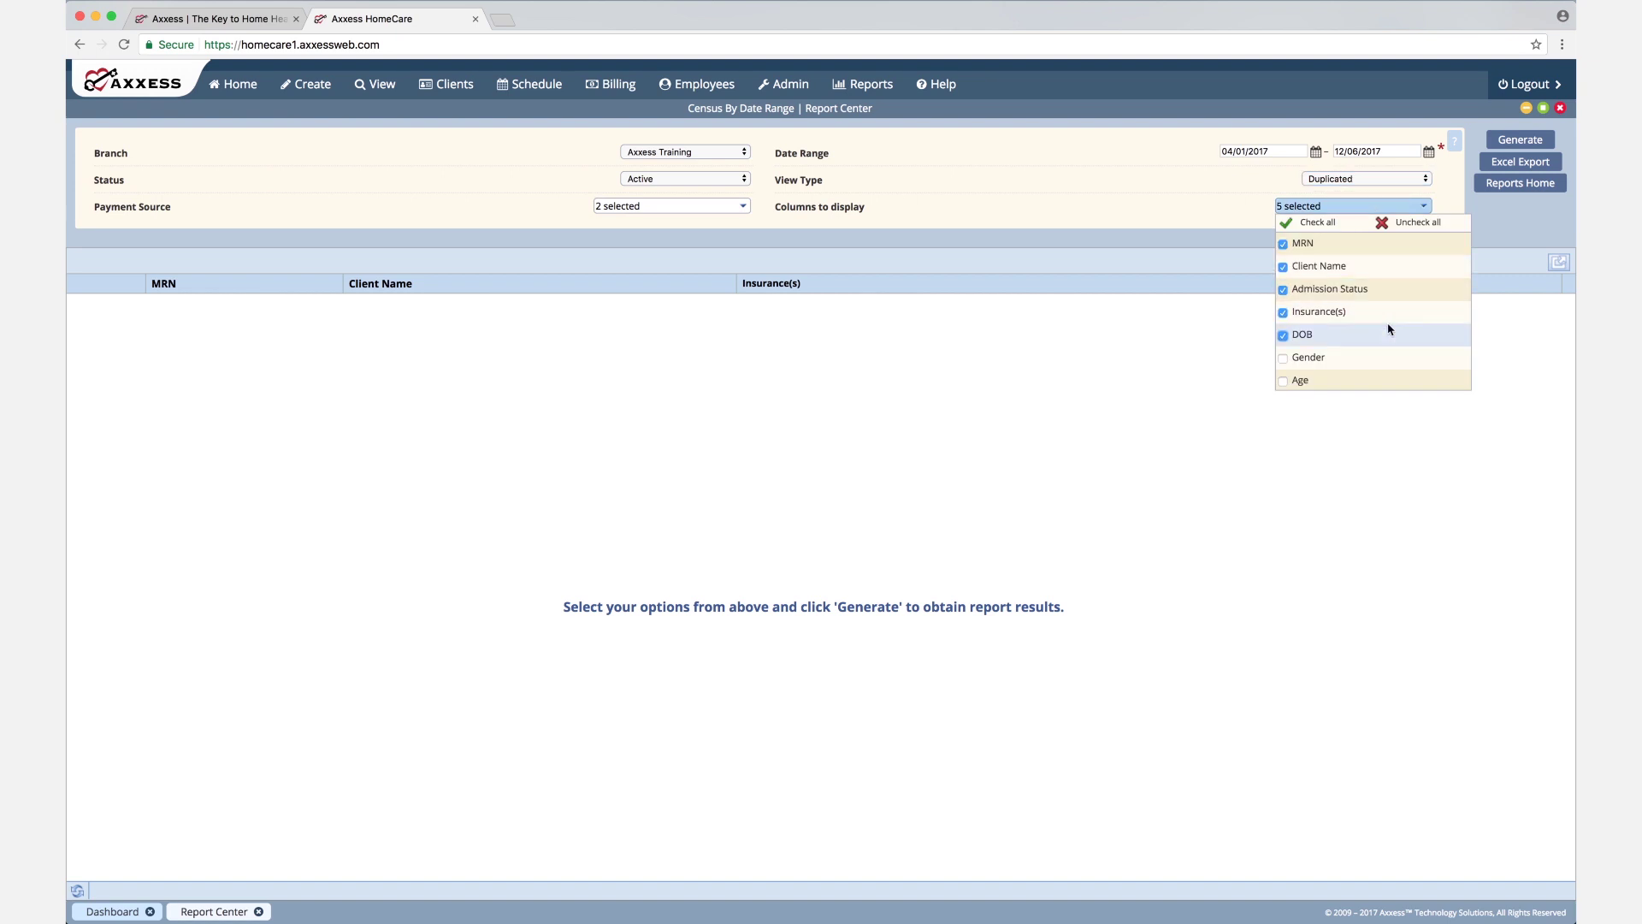
scroll(1389, 327, "down", 5)
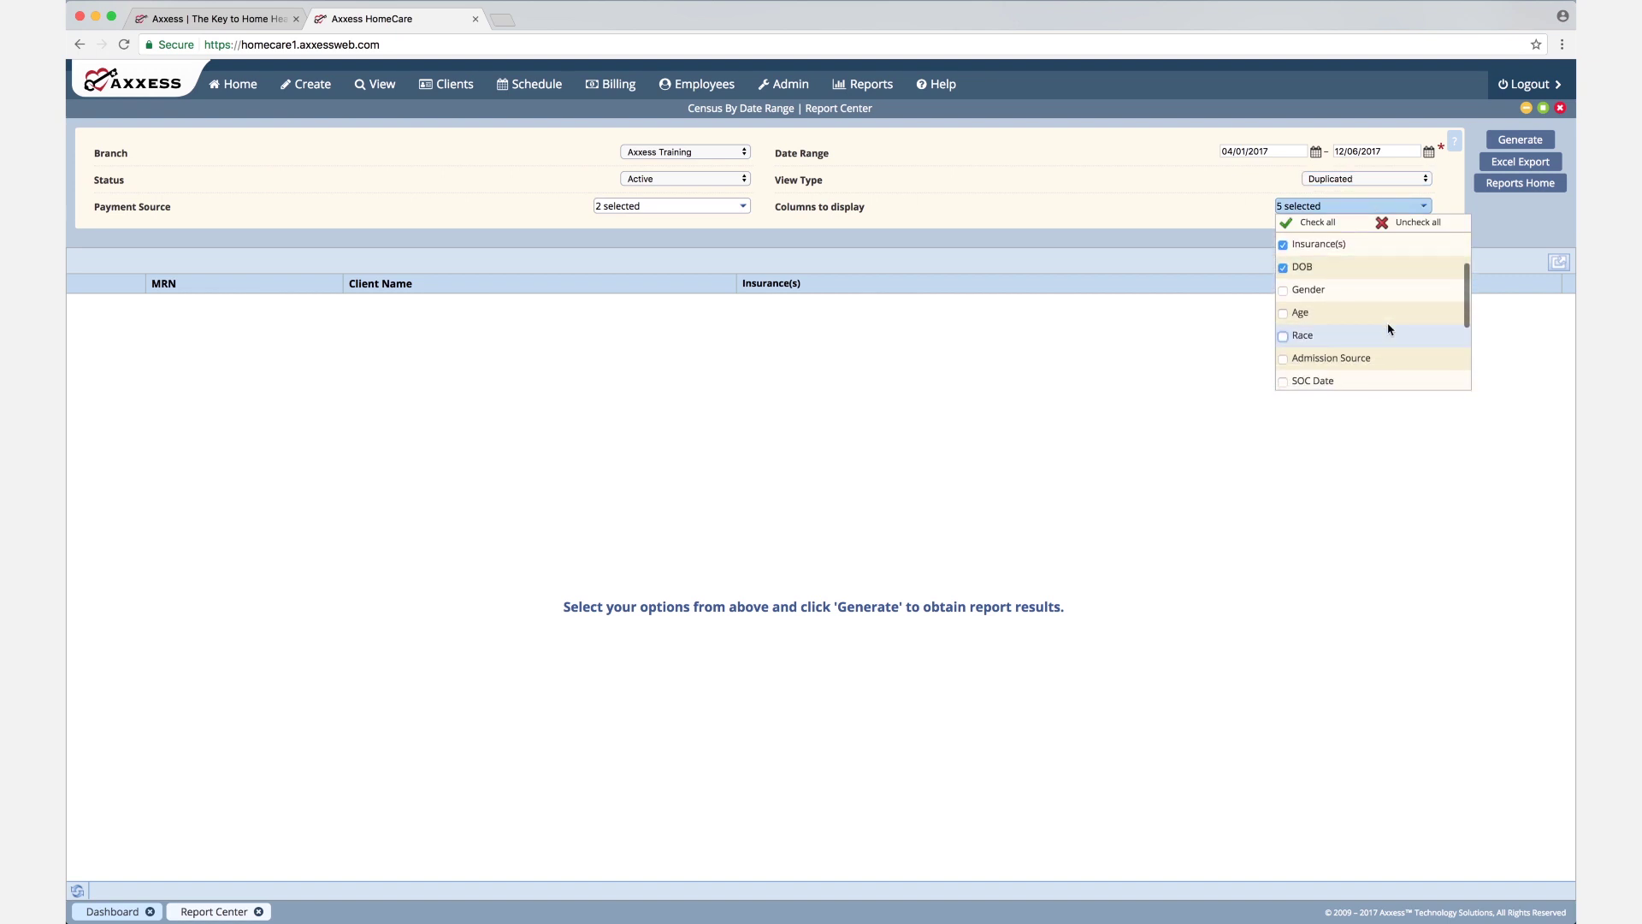
scroll(1389, 326, "down", 3)
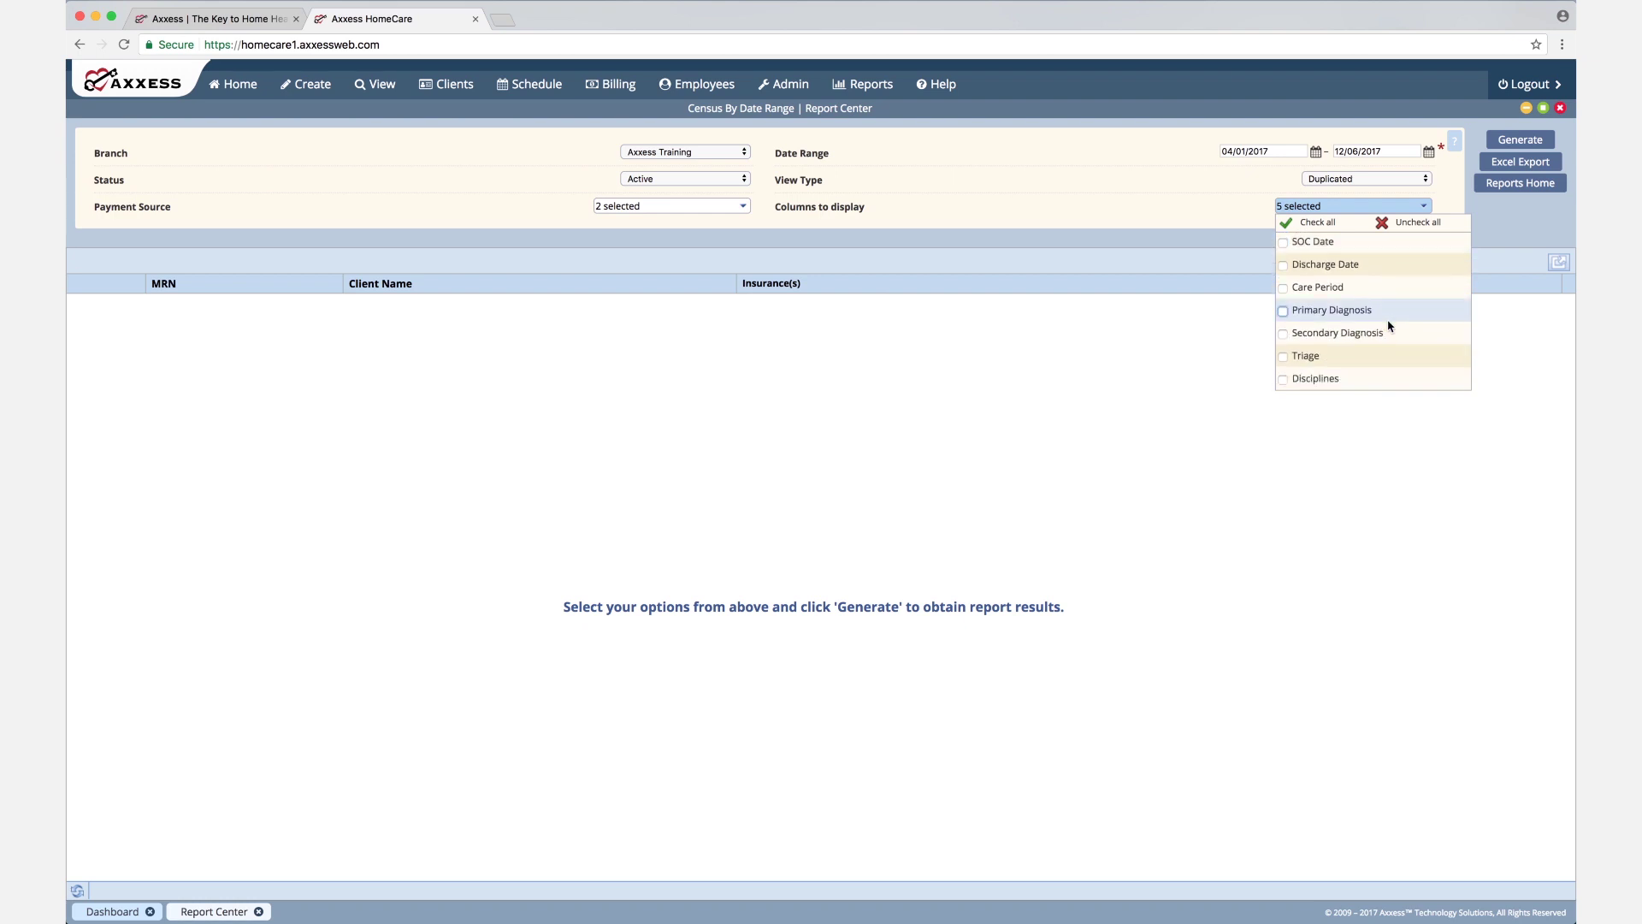
left_click(1317, 223)
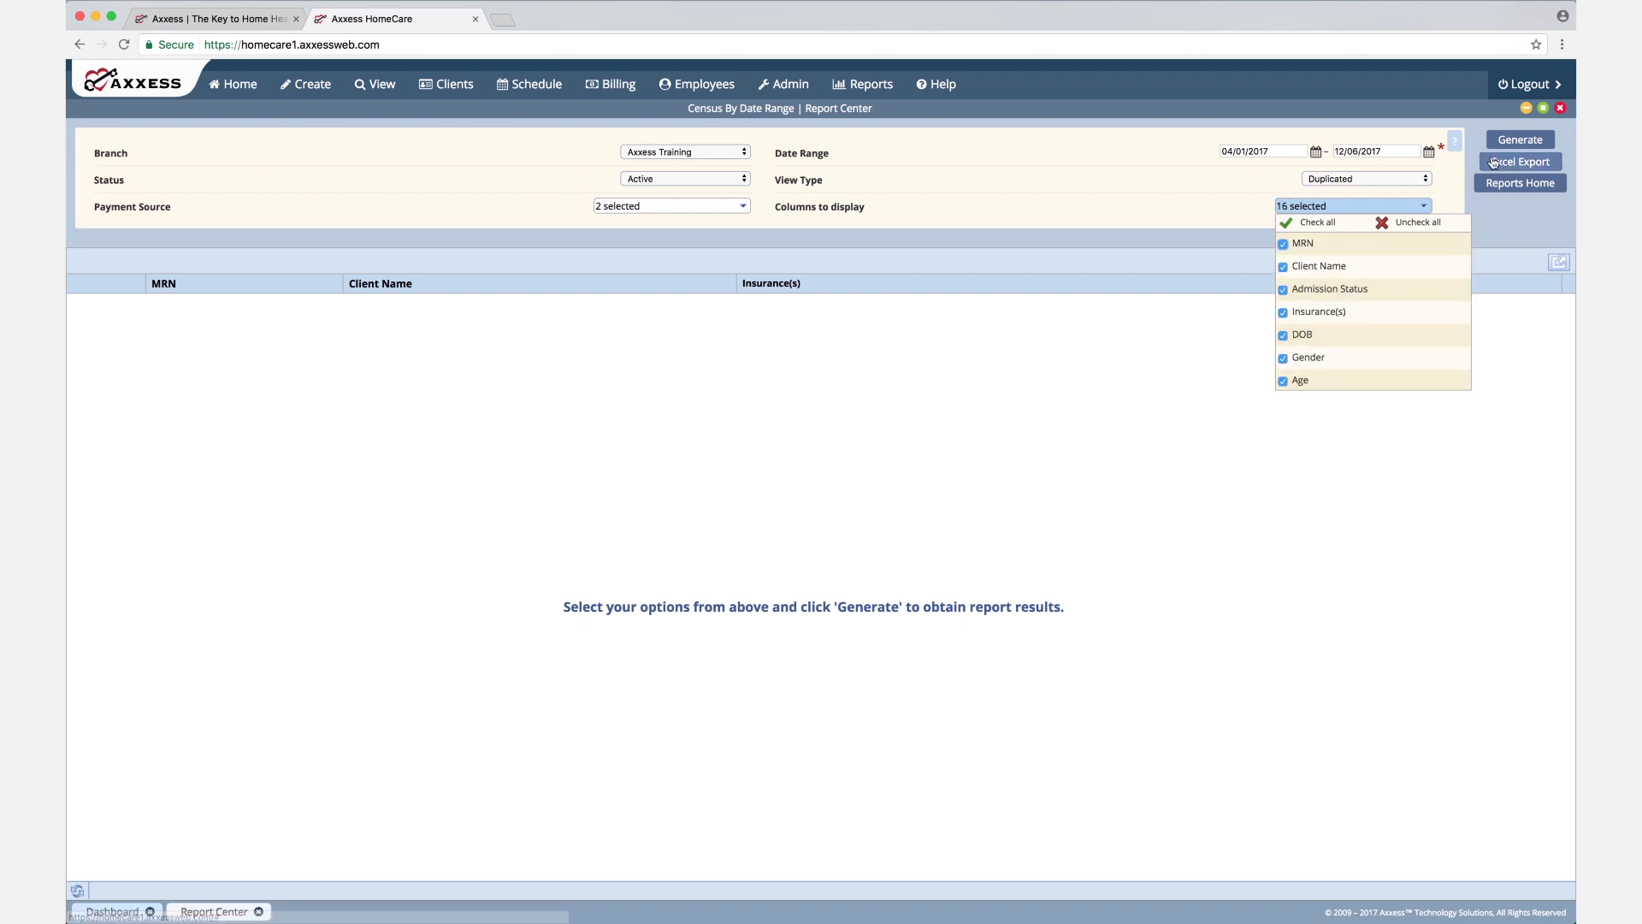
left_click(1513, 142)
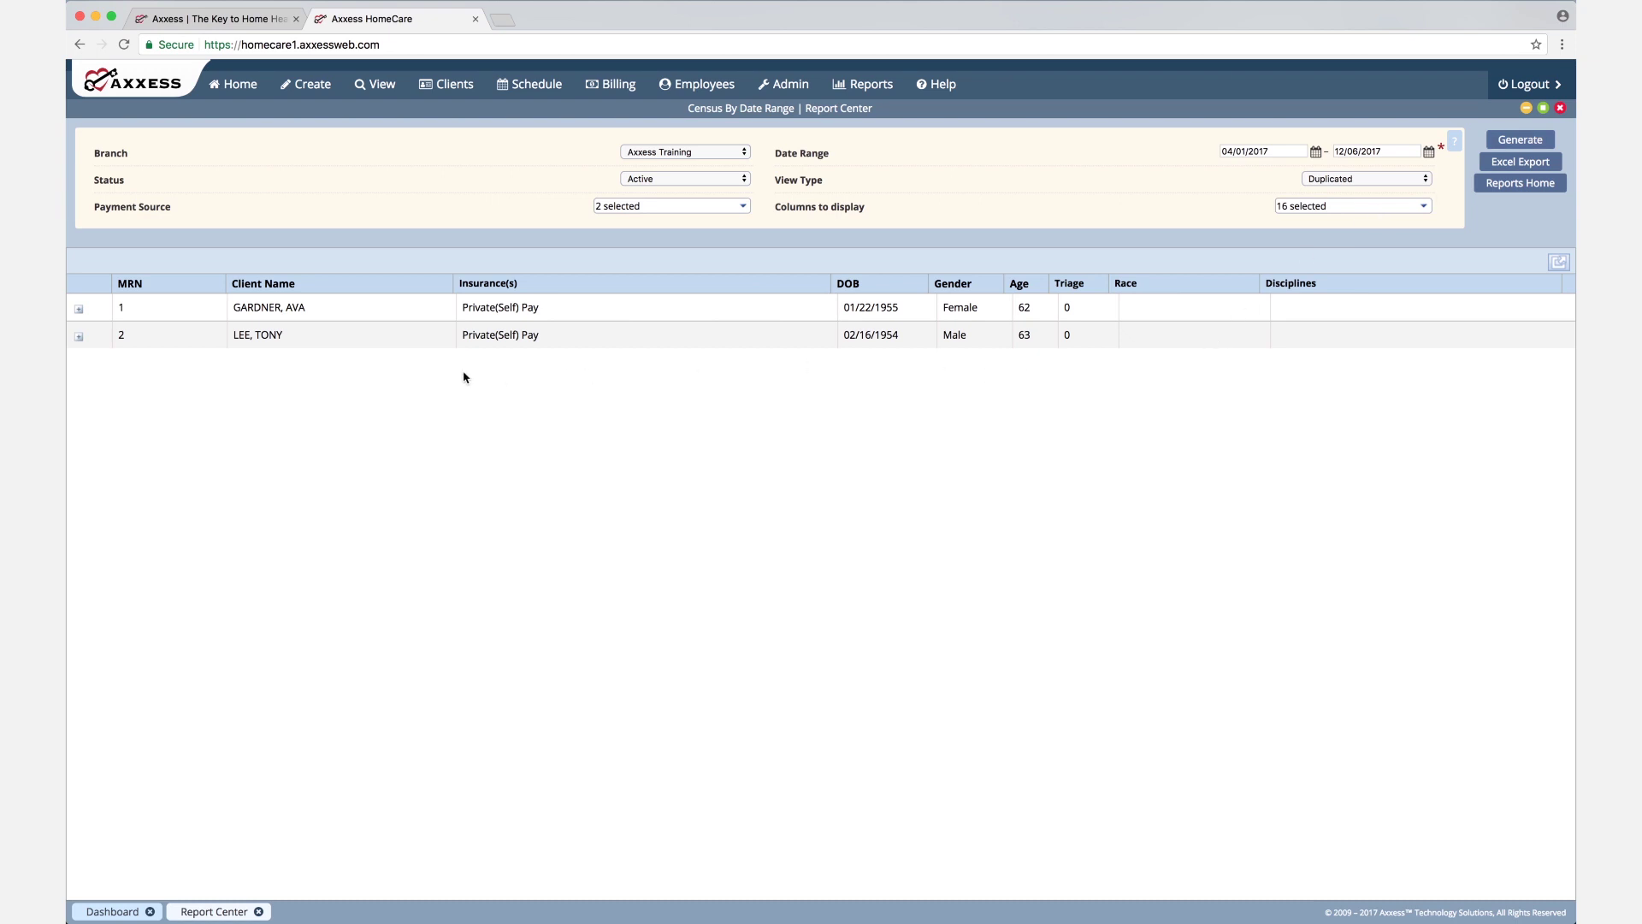
Expand both client rows in the census results to view their admission details, and return to the report list
left_click(80, 311)
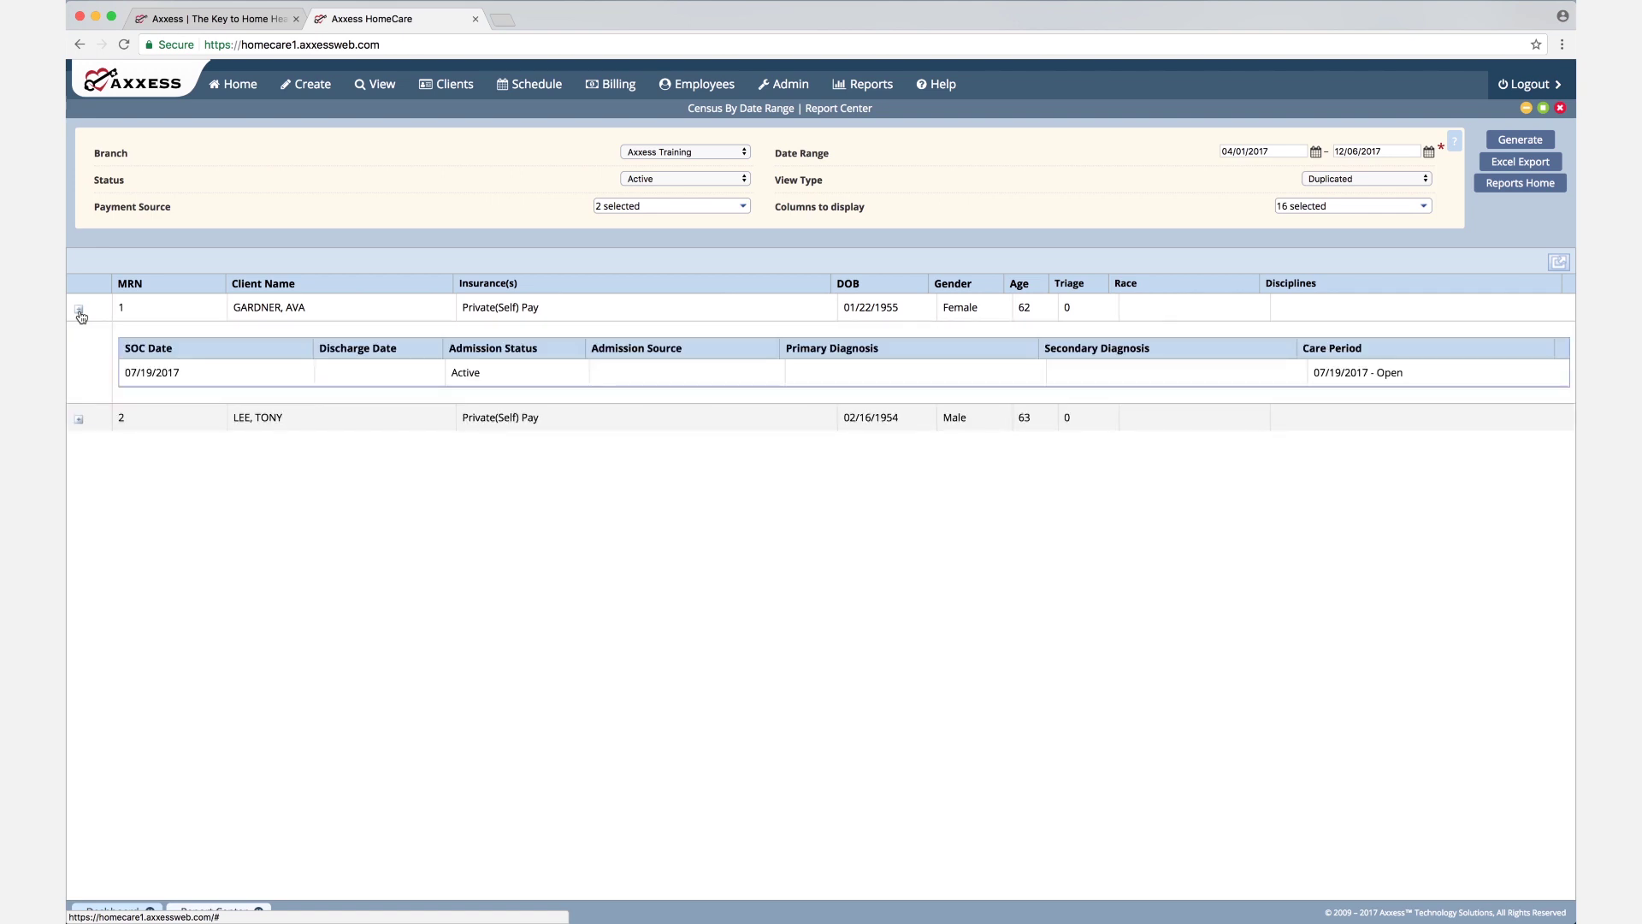
left_click(79, 422)
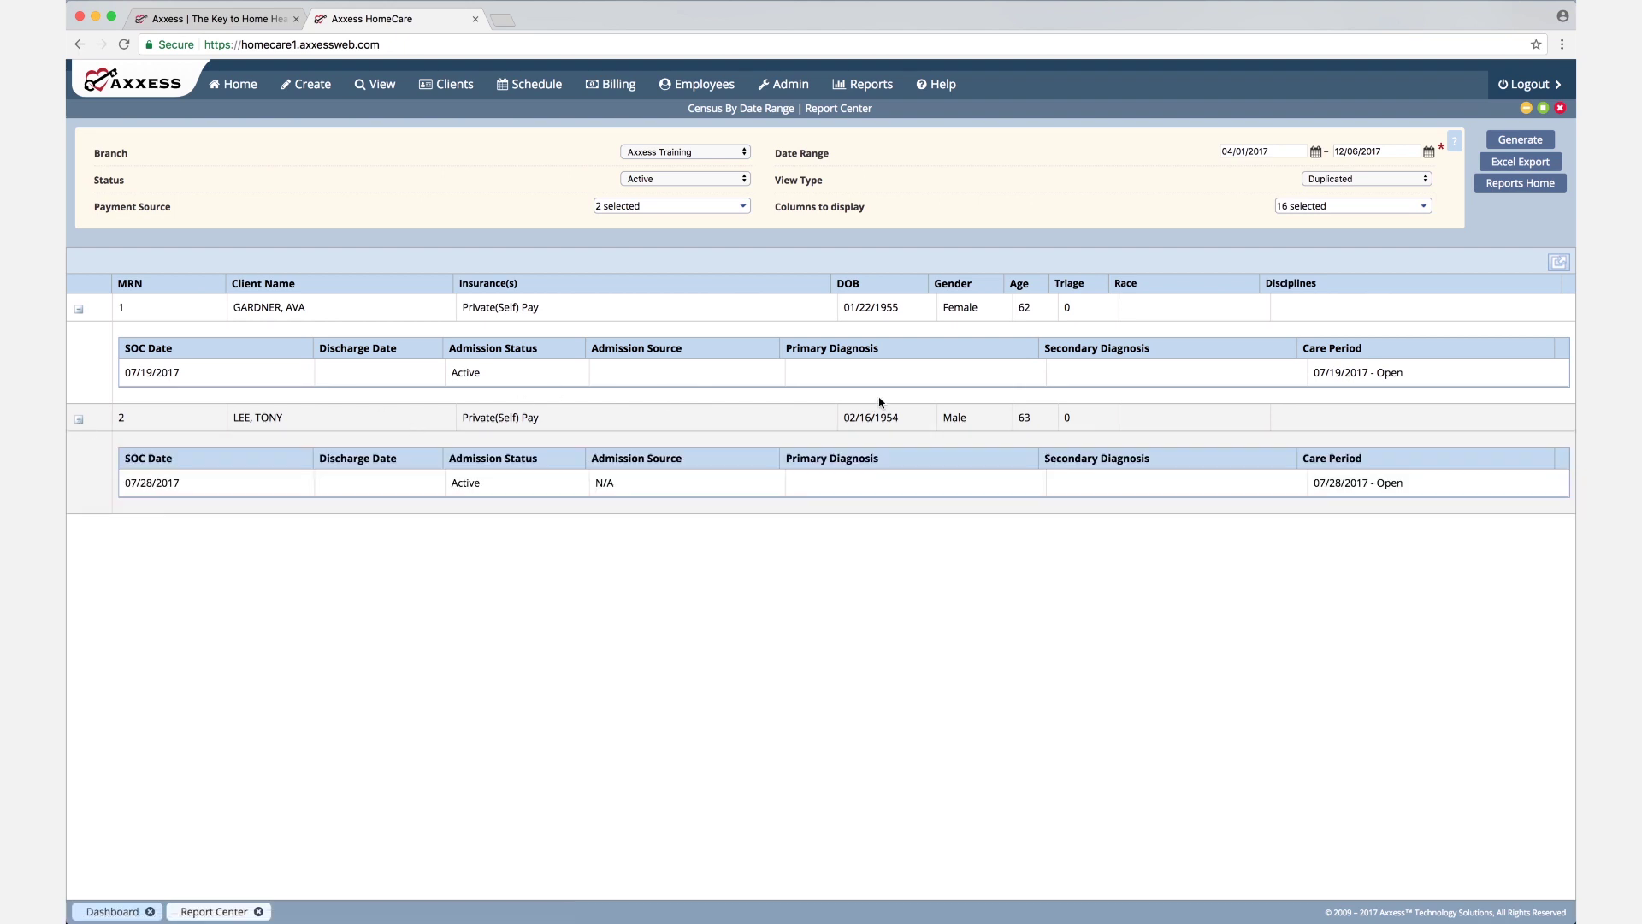
left_click(1513, 185)
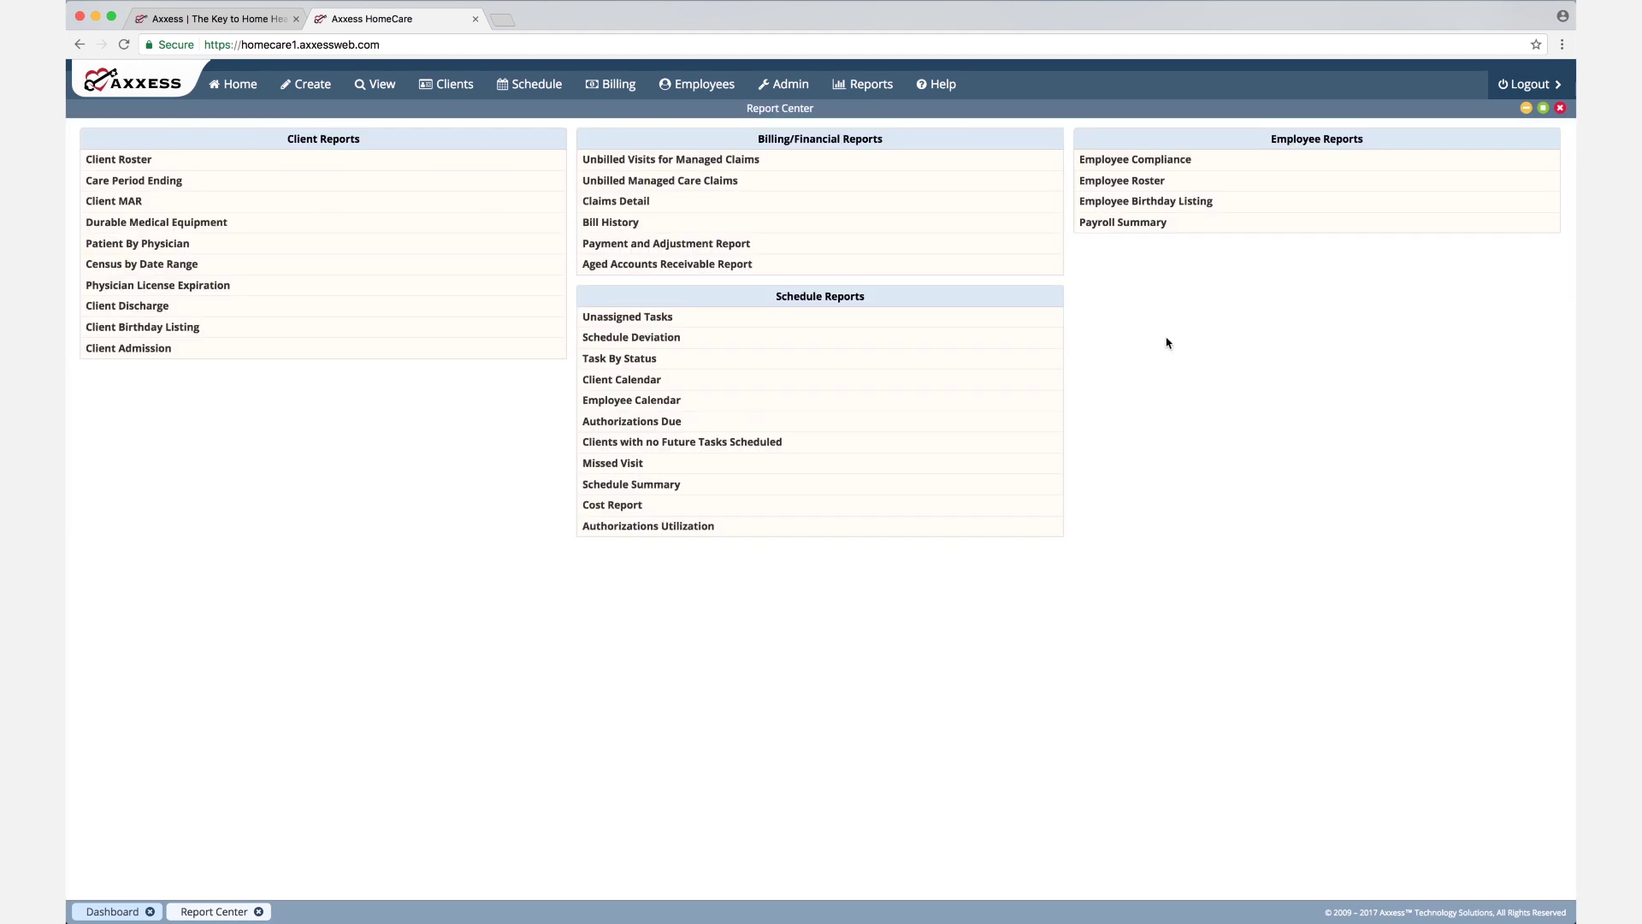
Open the Bill History report and select all payment sources and all client statuses
left_click(821, 229)
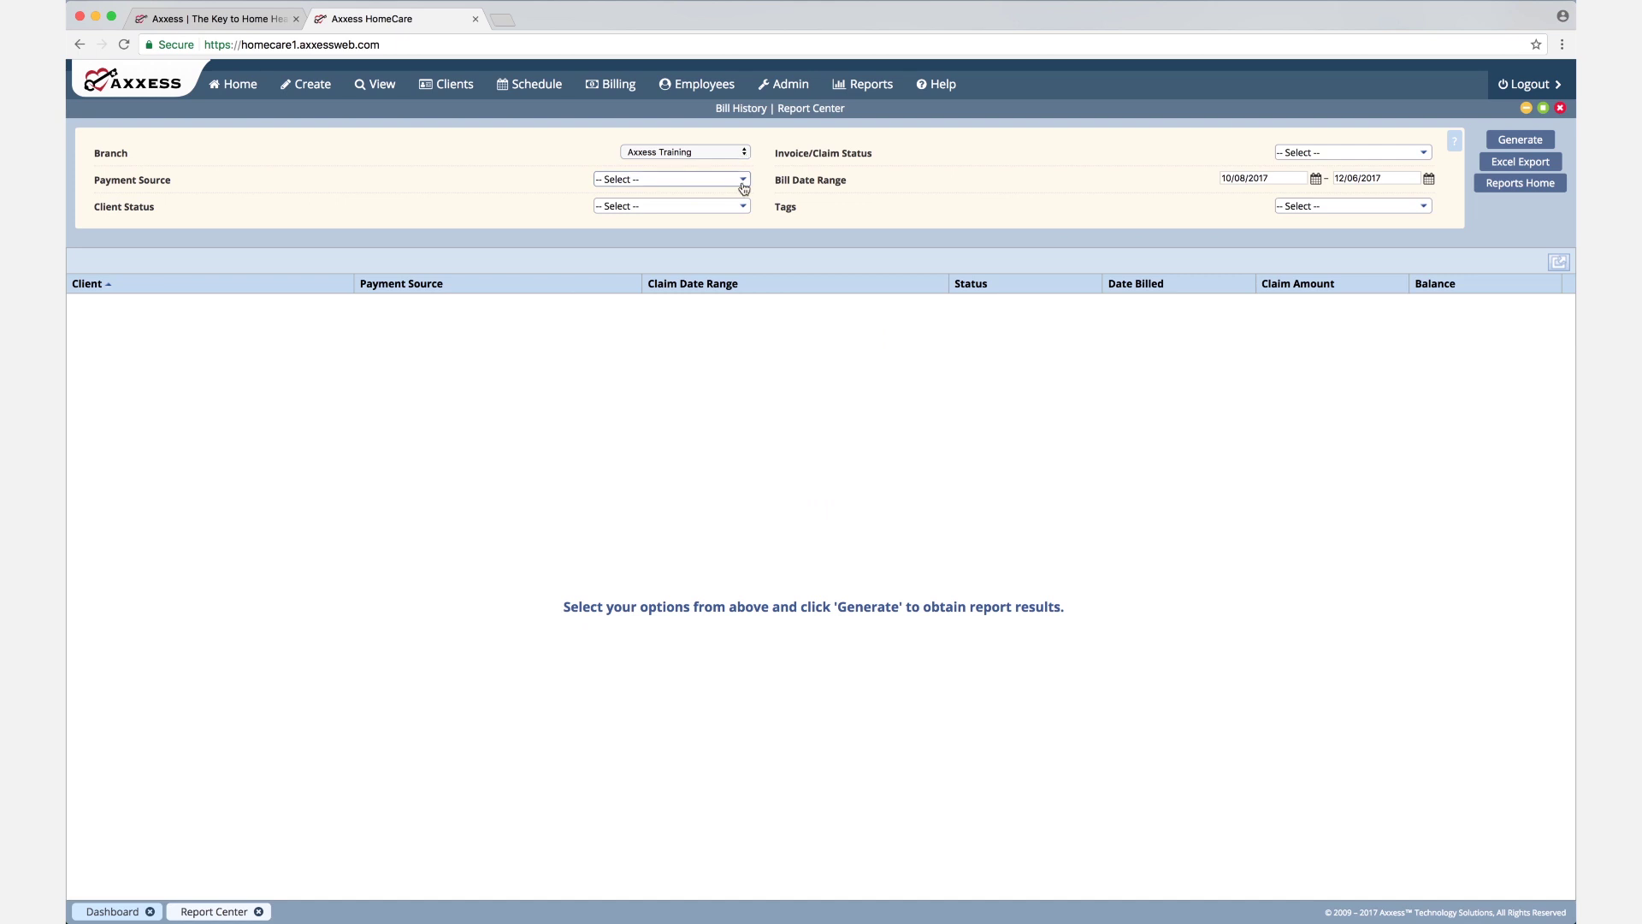
left_click(743, 181)
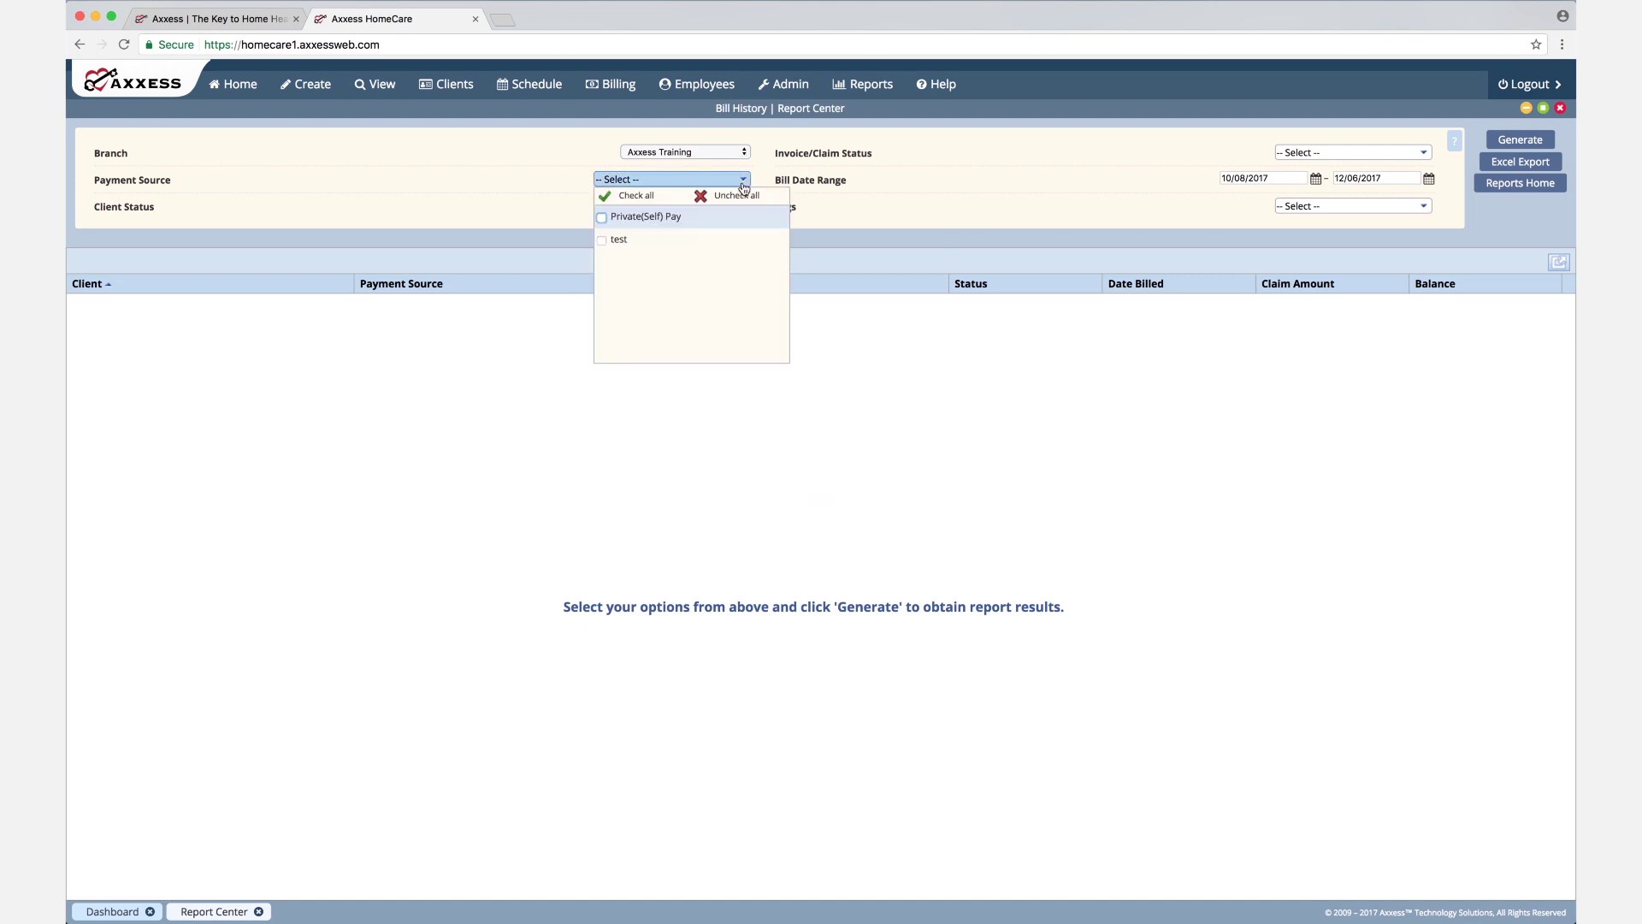
left_click(642, 196)
left_click(551, 204)
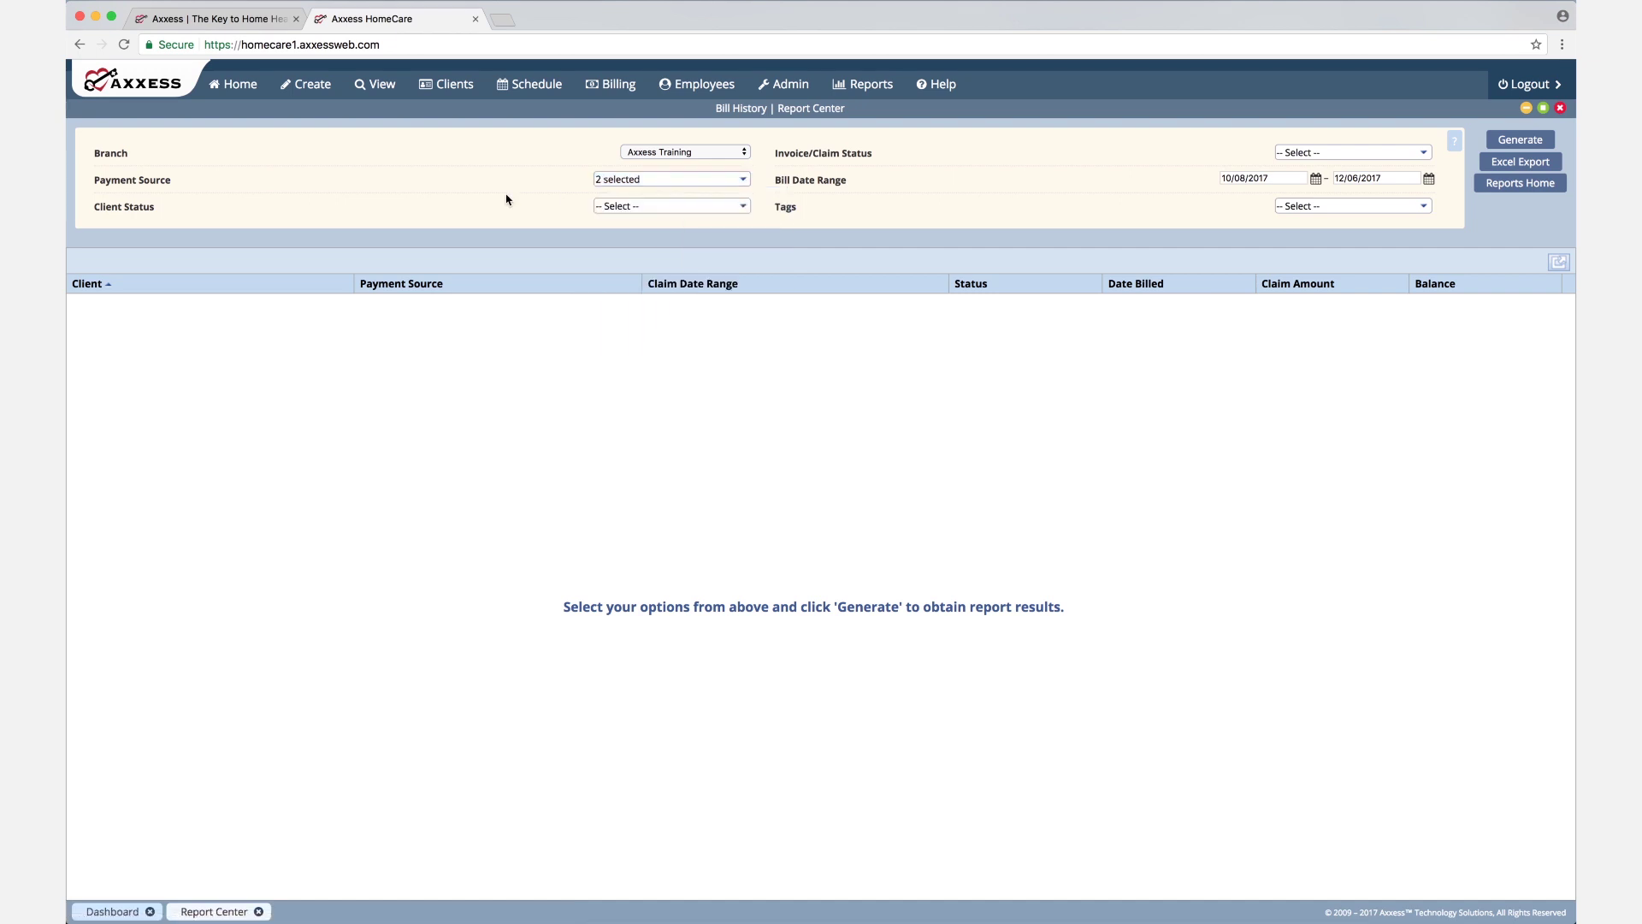
left_click(657, 208)
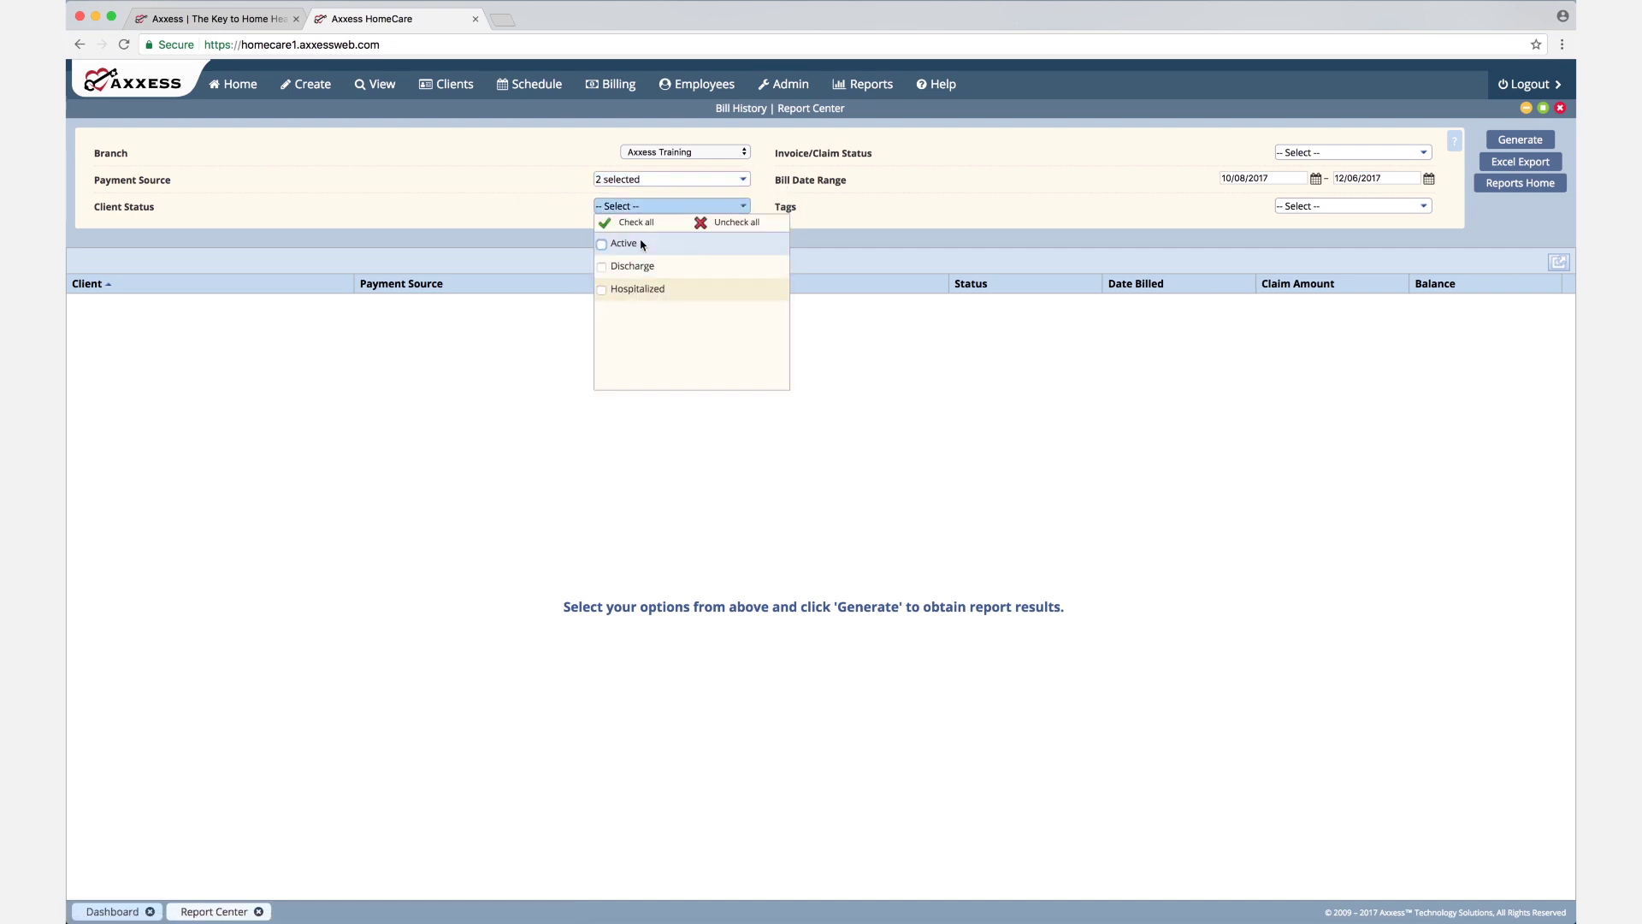
left_click(642, 224)
left_click(897, 207)
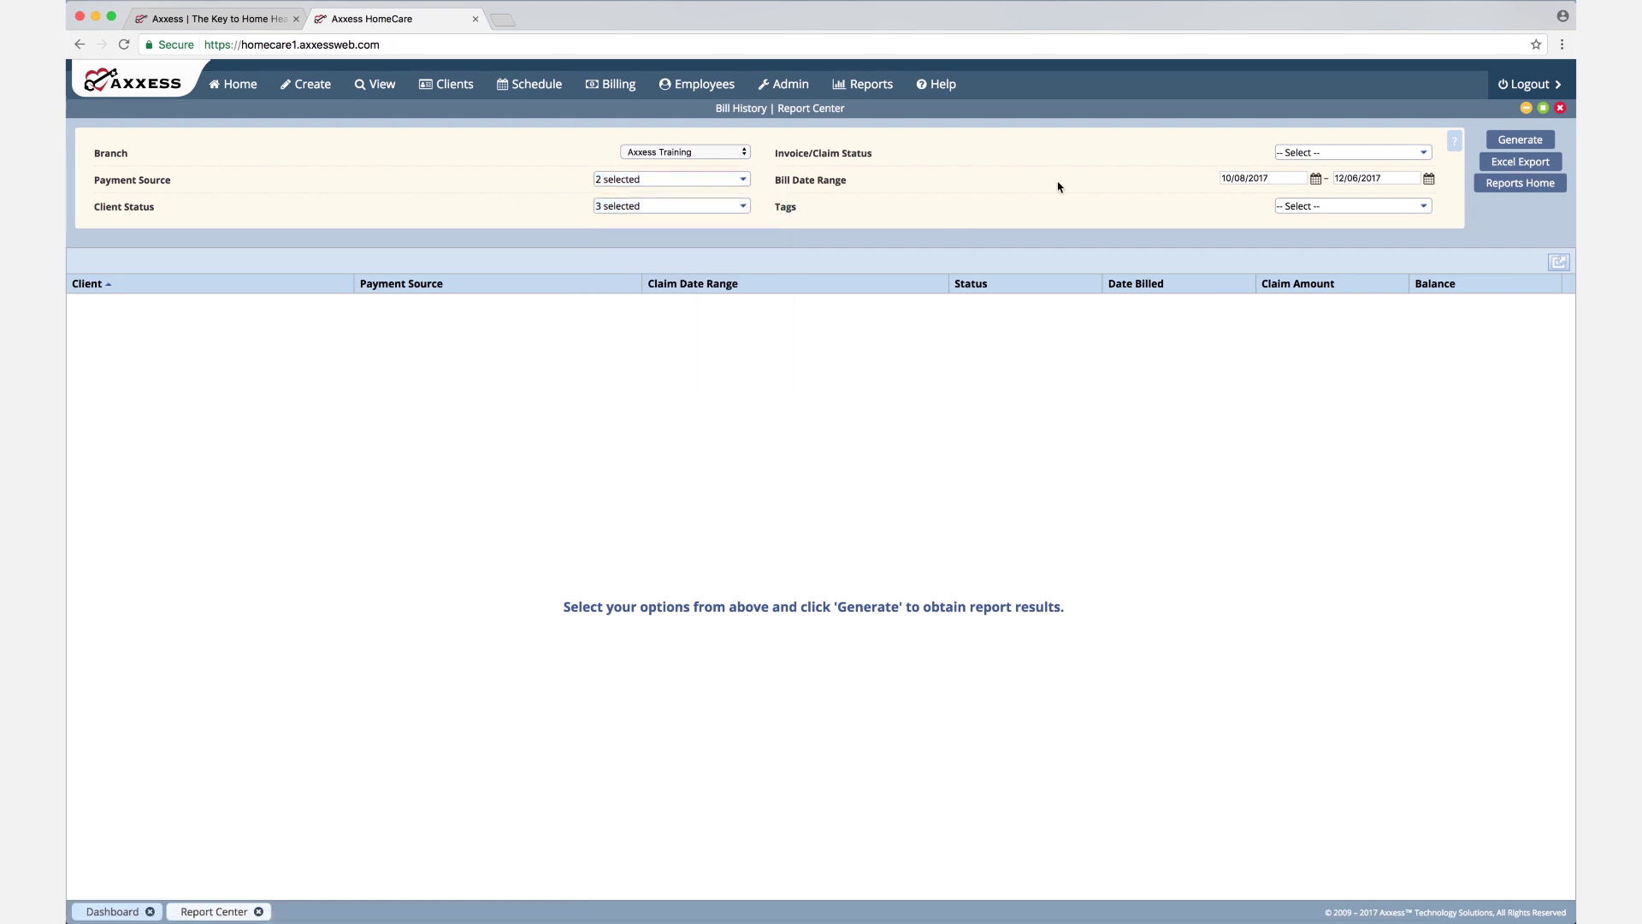
Select all invoice/claim statuses and all tags, generate the Bill History report, and return to the report list
left_click(1311, 154)
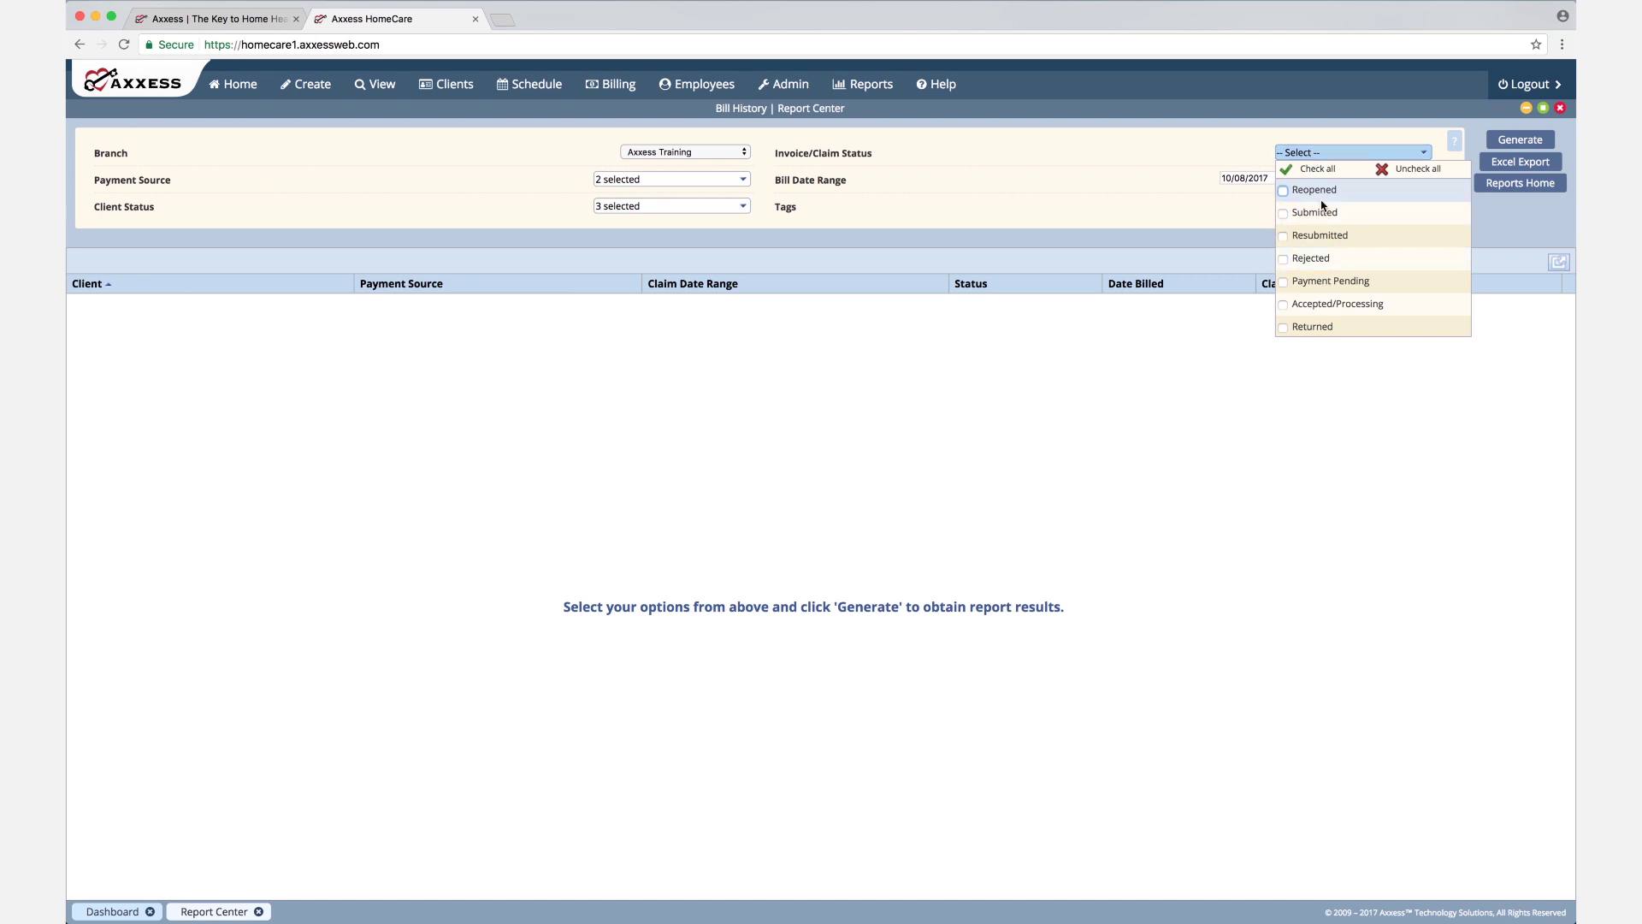
left_click(1317, 168)
left_click(1198, 174)
left_click(1306, 211)
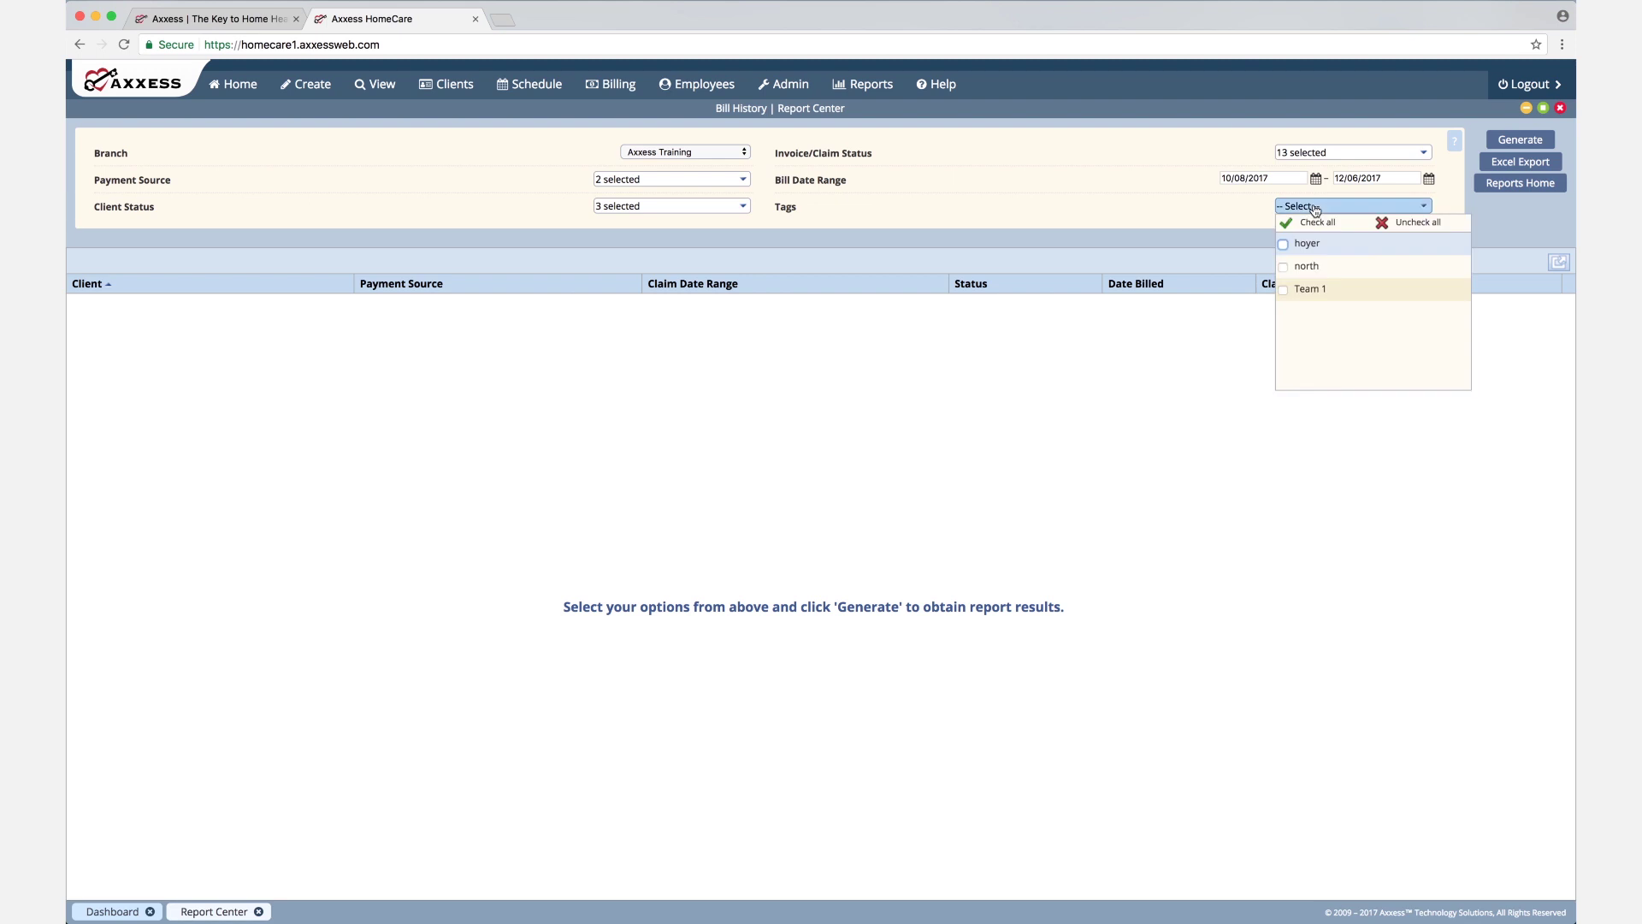
left_click(1317, 222)
left_click(1510, 147)
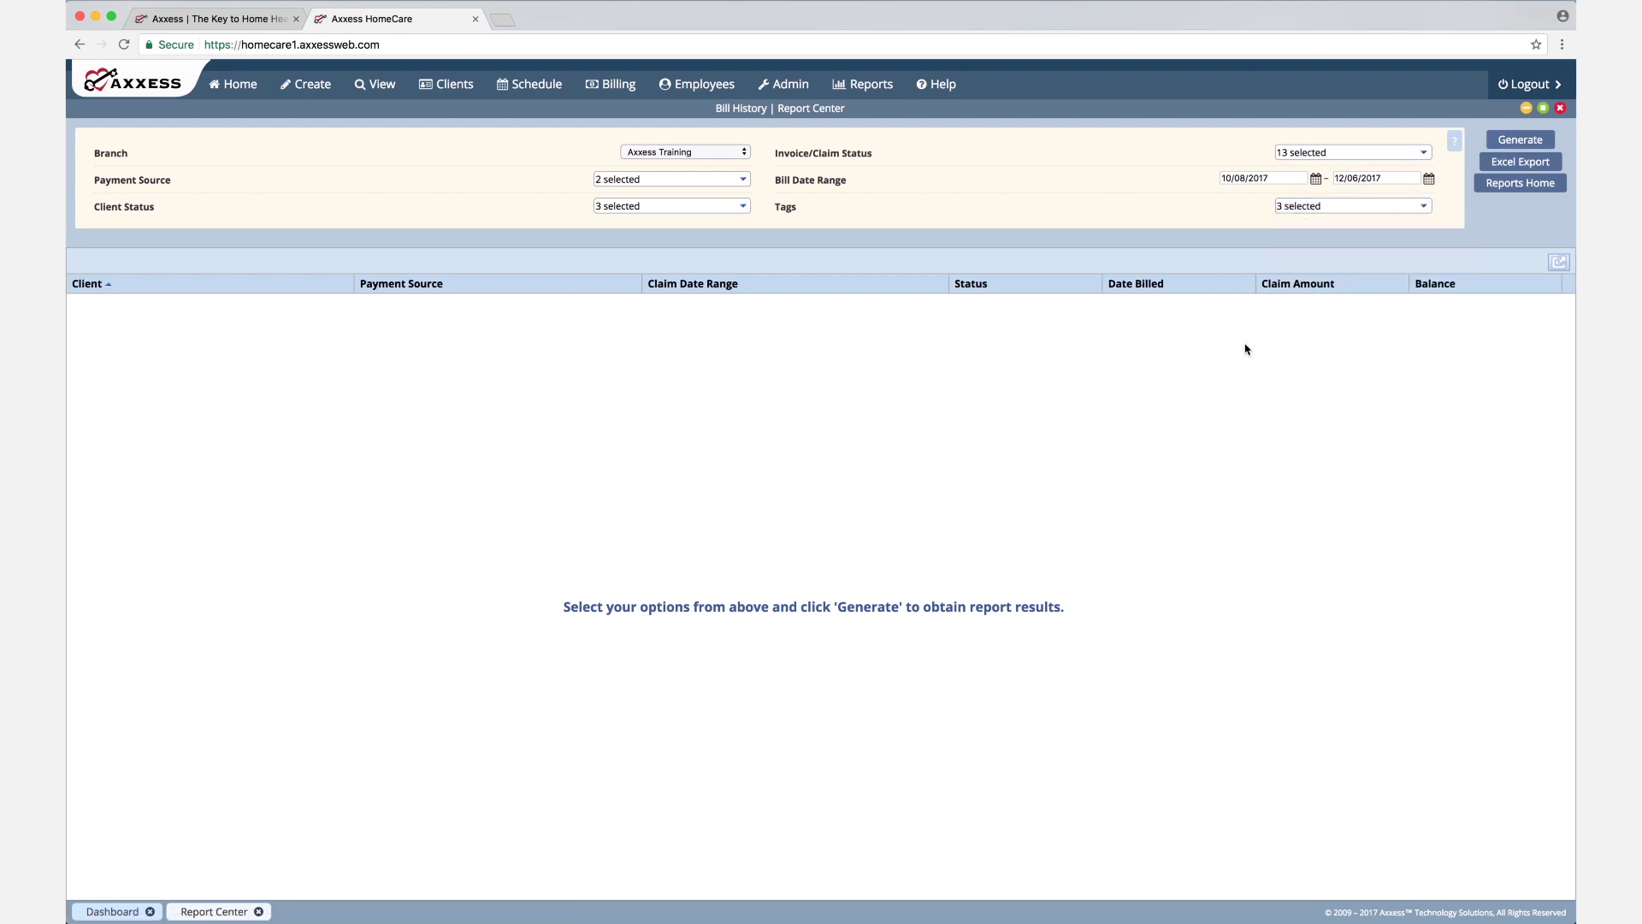
left_click(1514, 185)
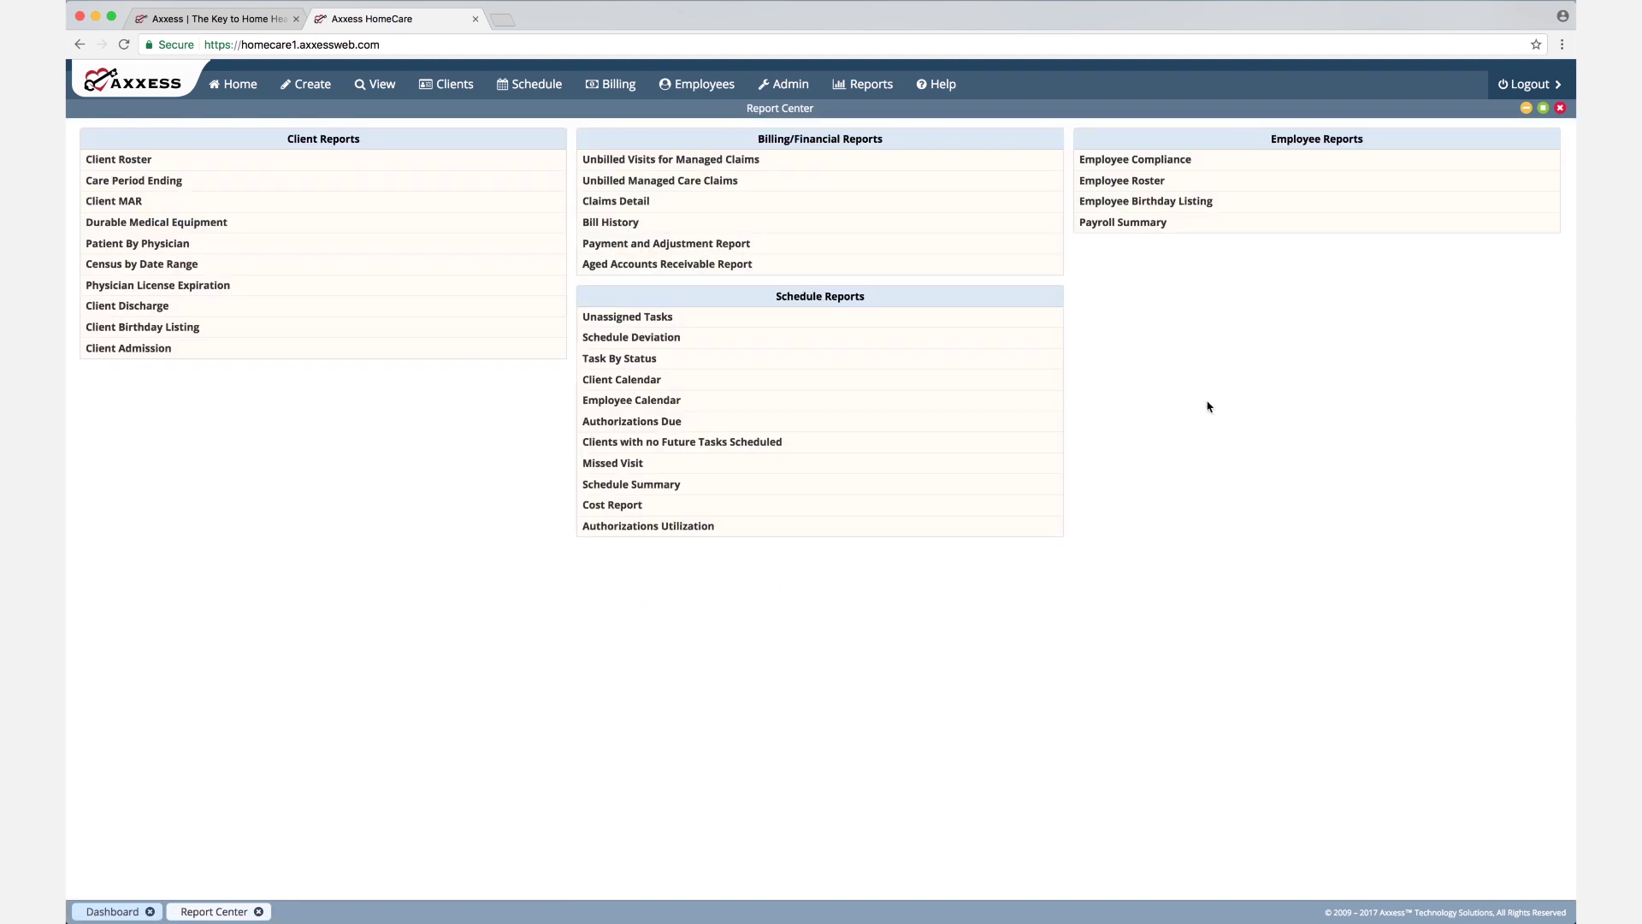
Open the Claims Detail report, examine its payment source, client and report format options, and close it
left_click(775, 202)
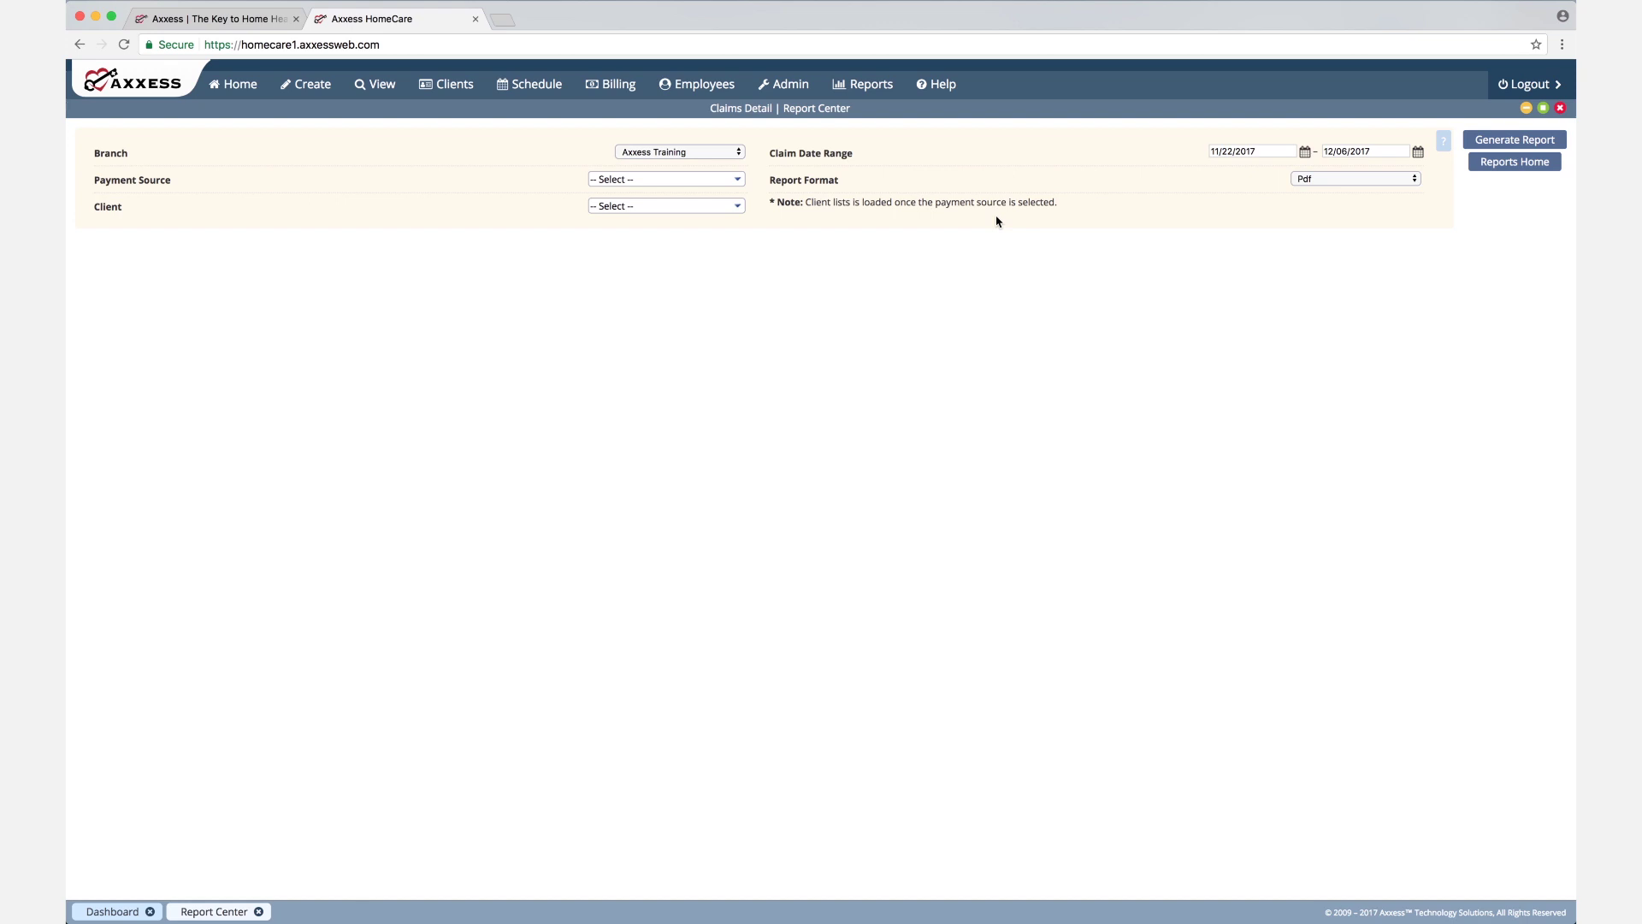
left_click(738, 181)
left_click(738, 208)
left_click(1353, 182)
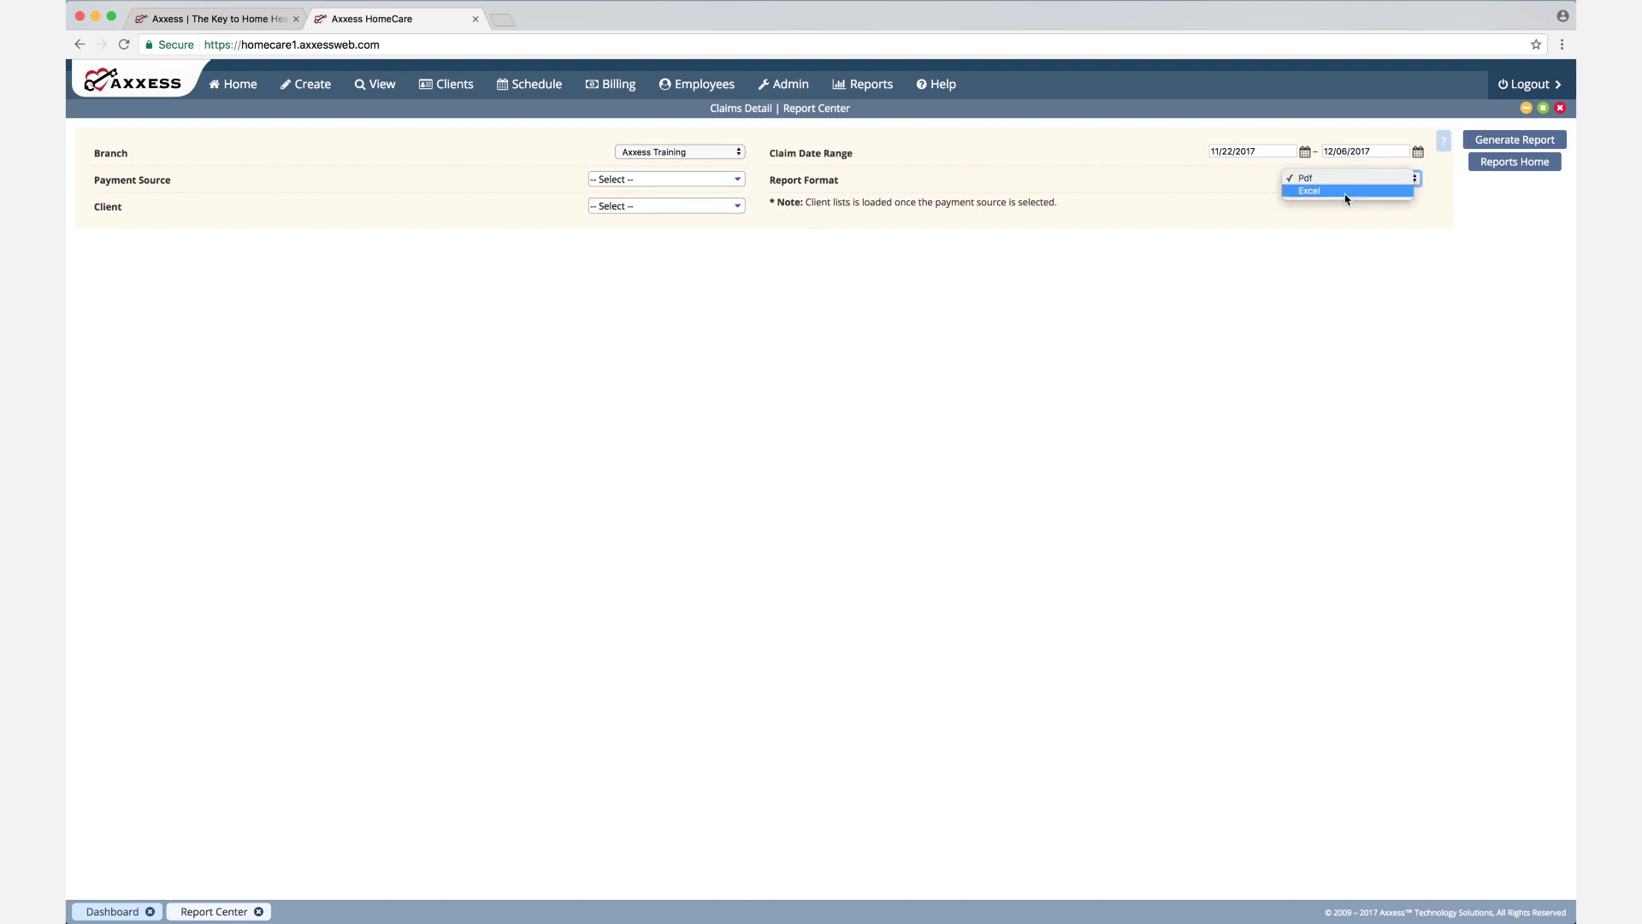
left_click(1561, 108)
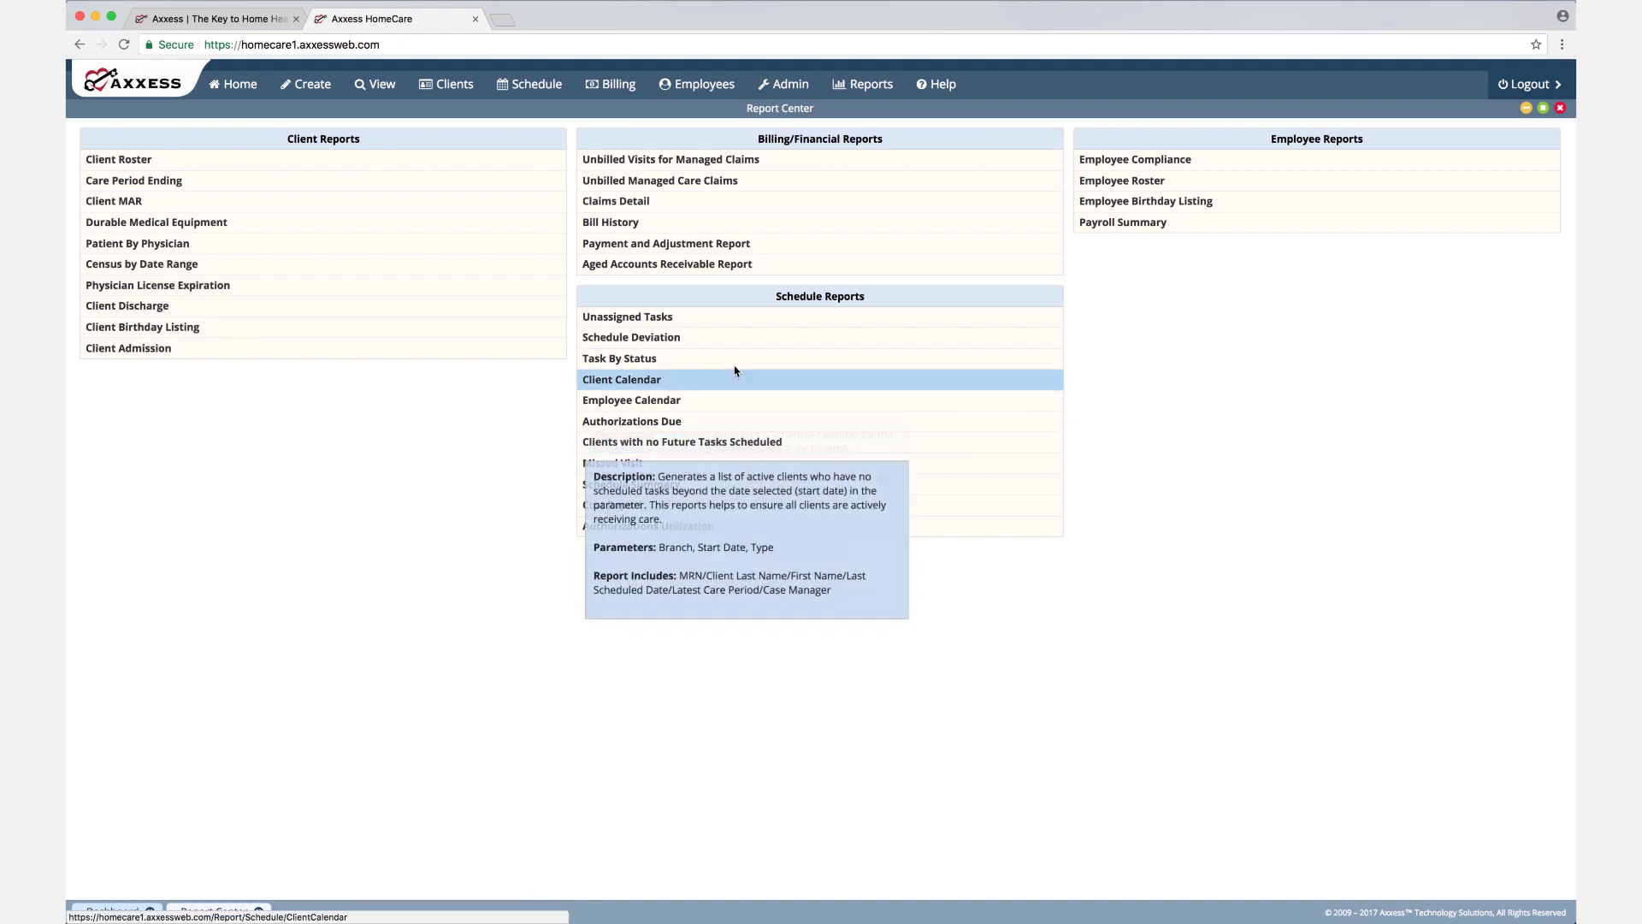
Open the Schedule Deviation report and select all clients
mouse_move(719, 346)
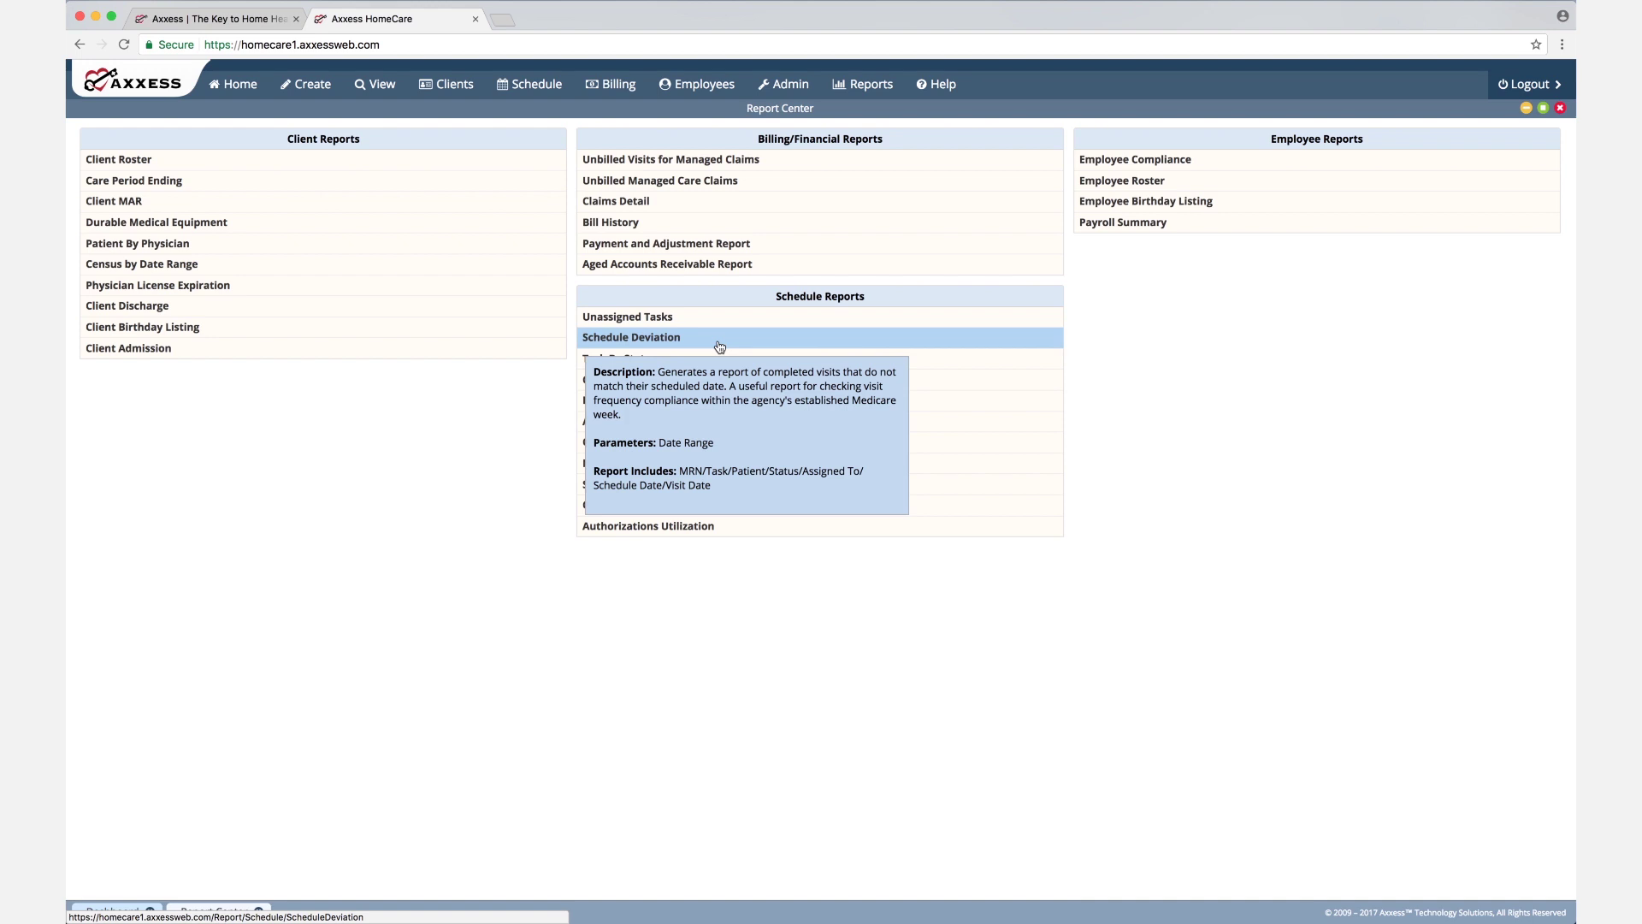
left_click(631, 337)
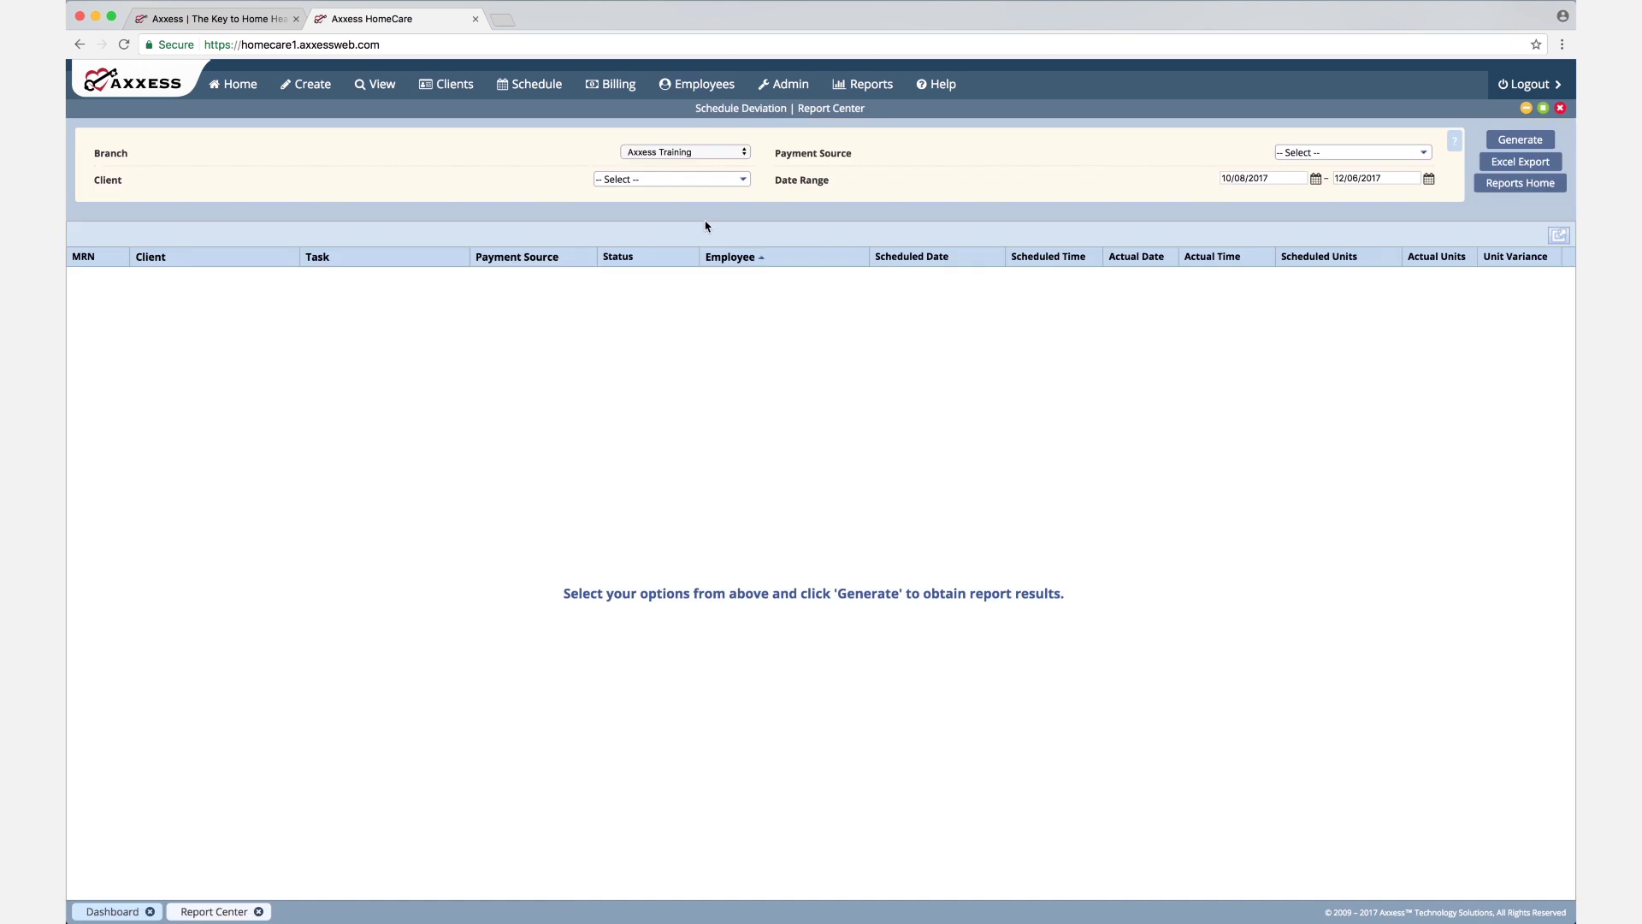
left_click(726, 180)
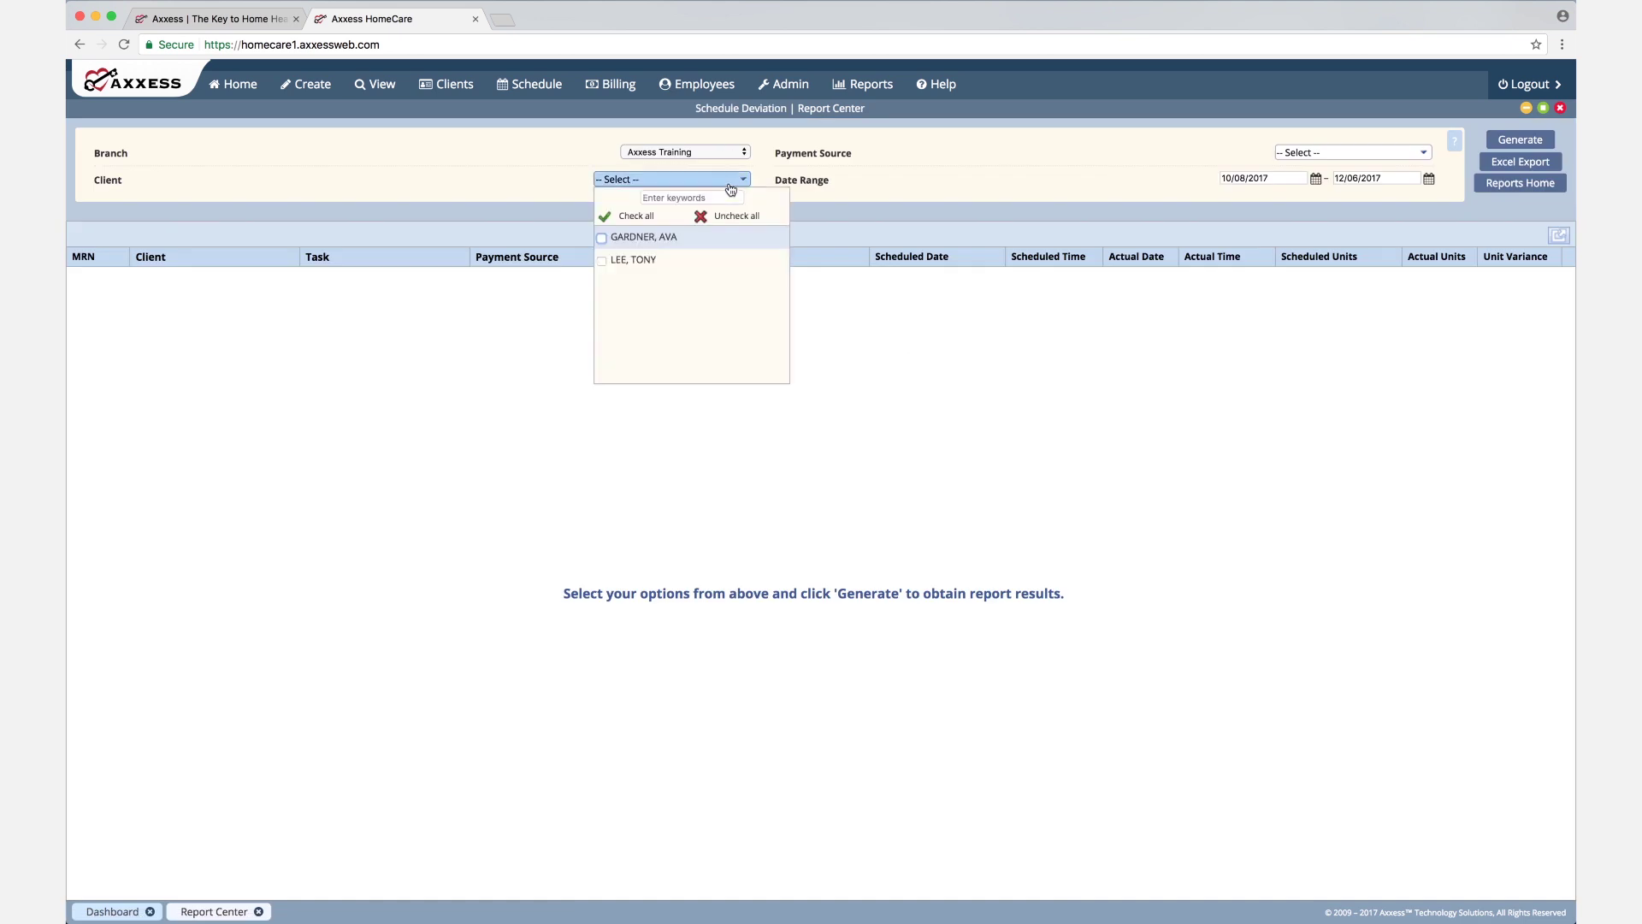
left_click(641, 219)
left_click(907, 201)
Select all payment sources with a start date of 01/01/2017 for the Schedule Deviation report, and close the report
left_click(1353, 154)
left_click(1318, 170)
left_click(1172, 175)
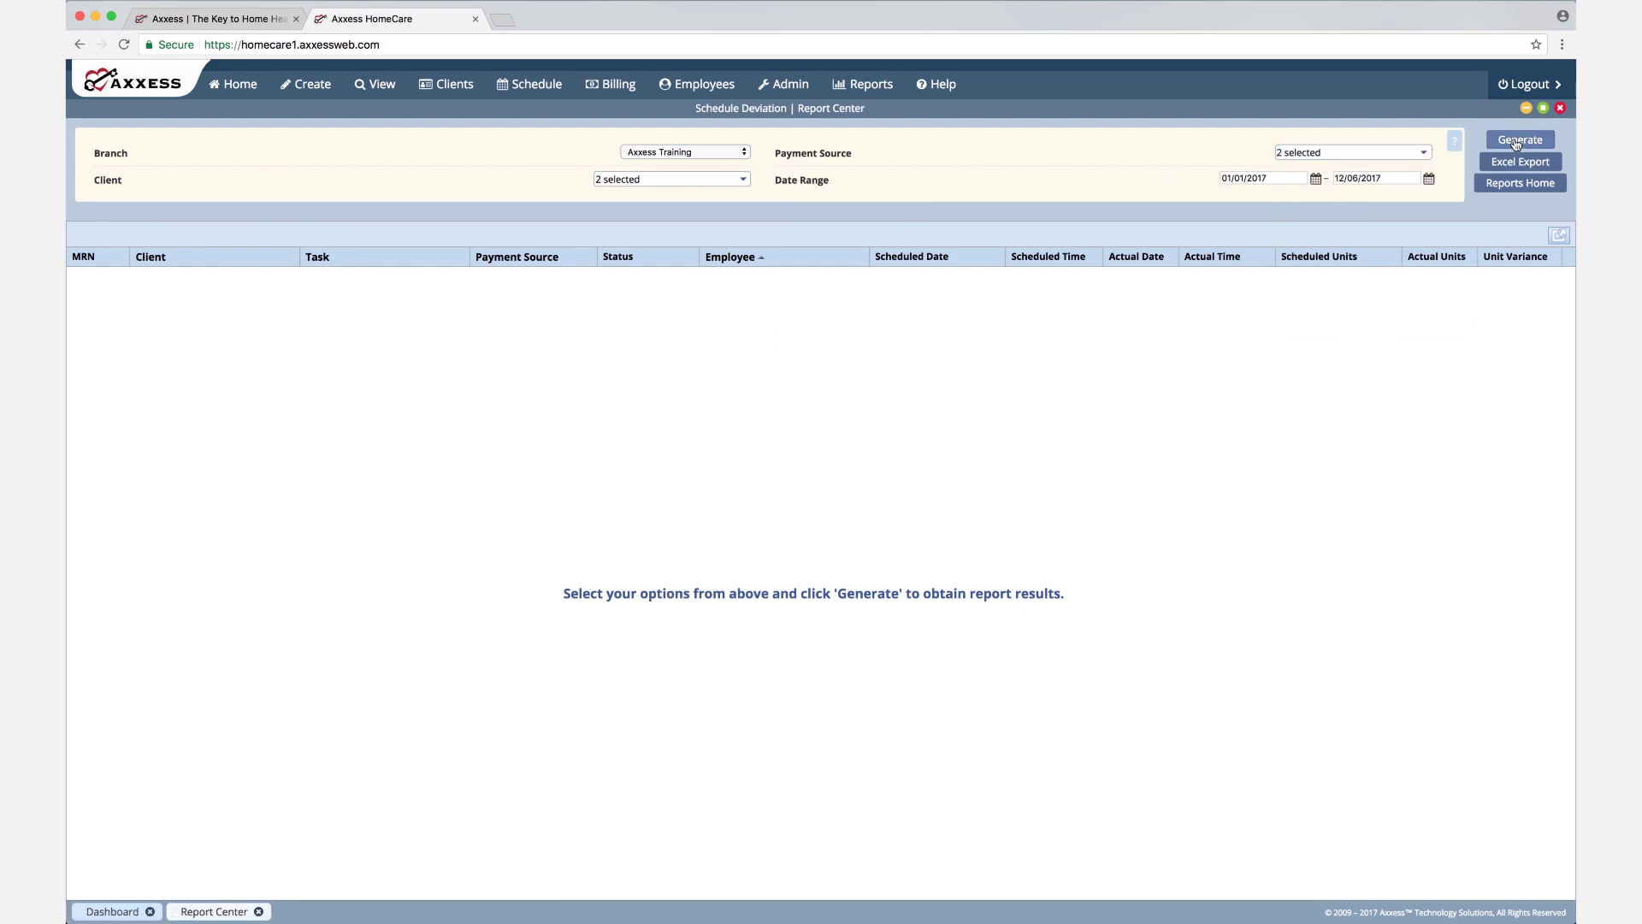
left_click(1561, 109)
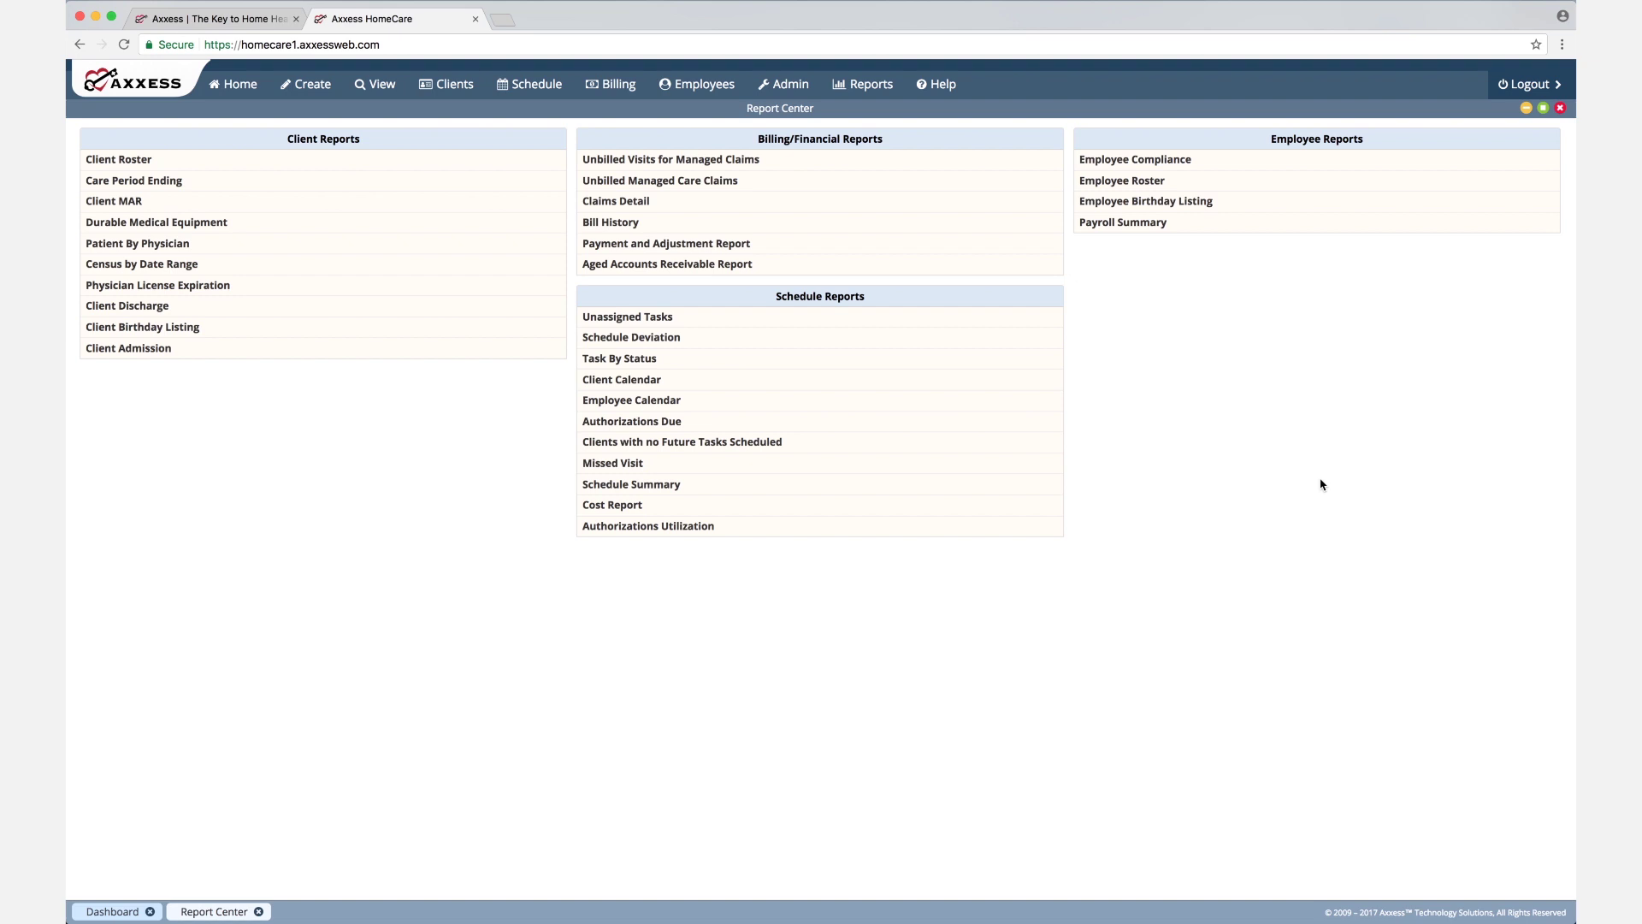
Open the Unassigned Tasks report and set the start of its date range to 07/01/2017
left_click(717, 317)
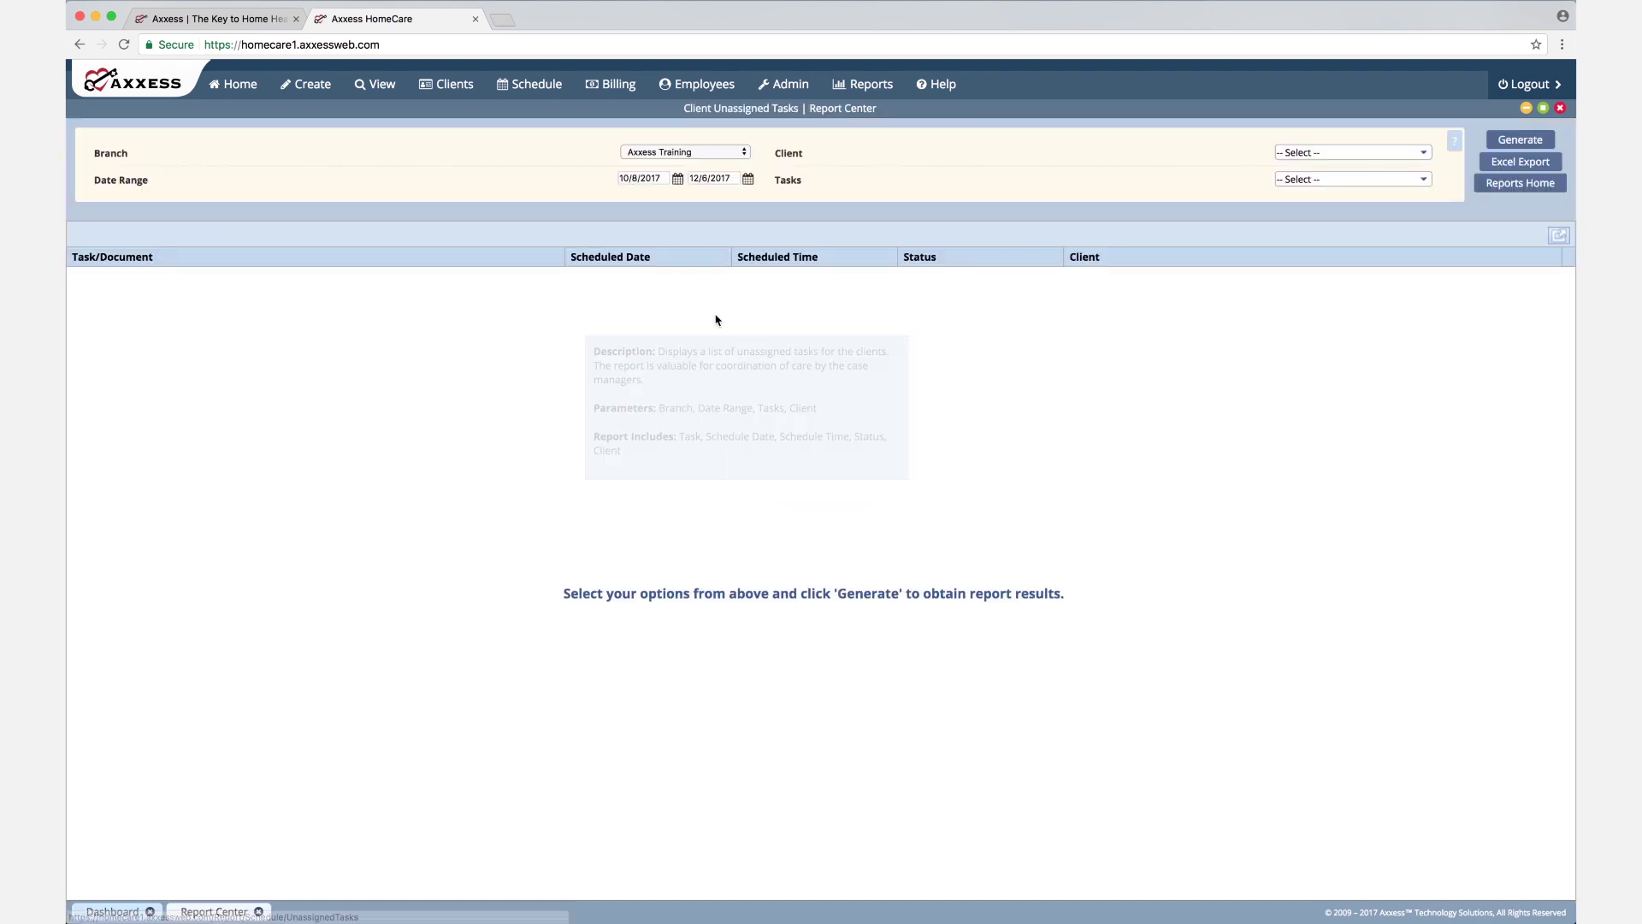
left_click(678, 180)
left_click(631, 197)
left_click(630, 198)
left_click(630, 197)
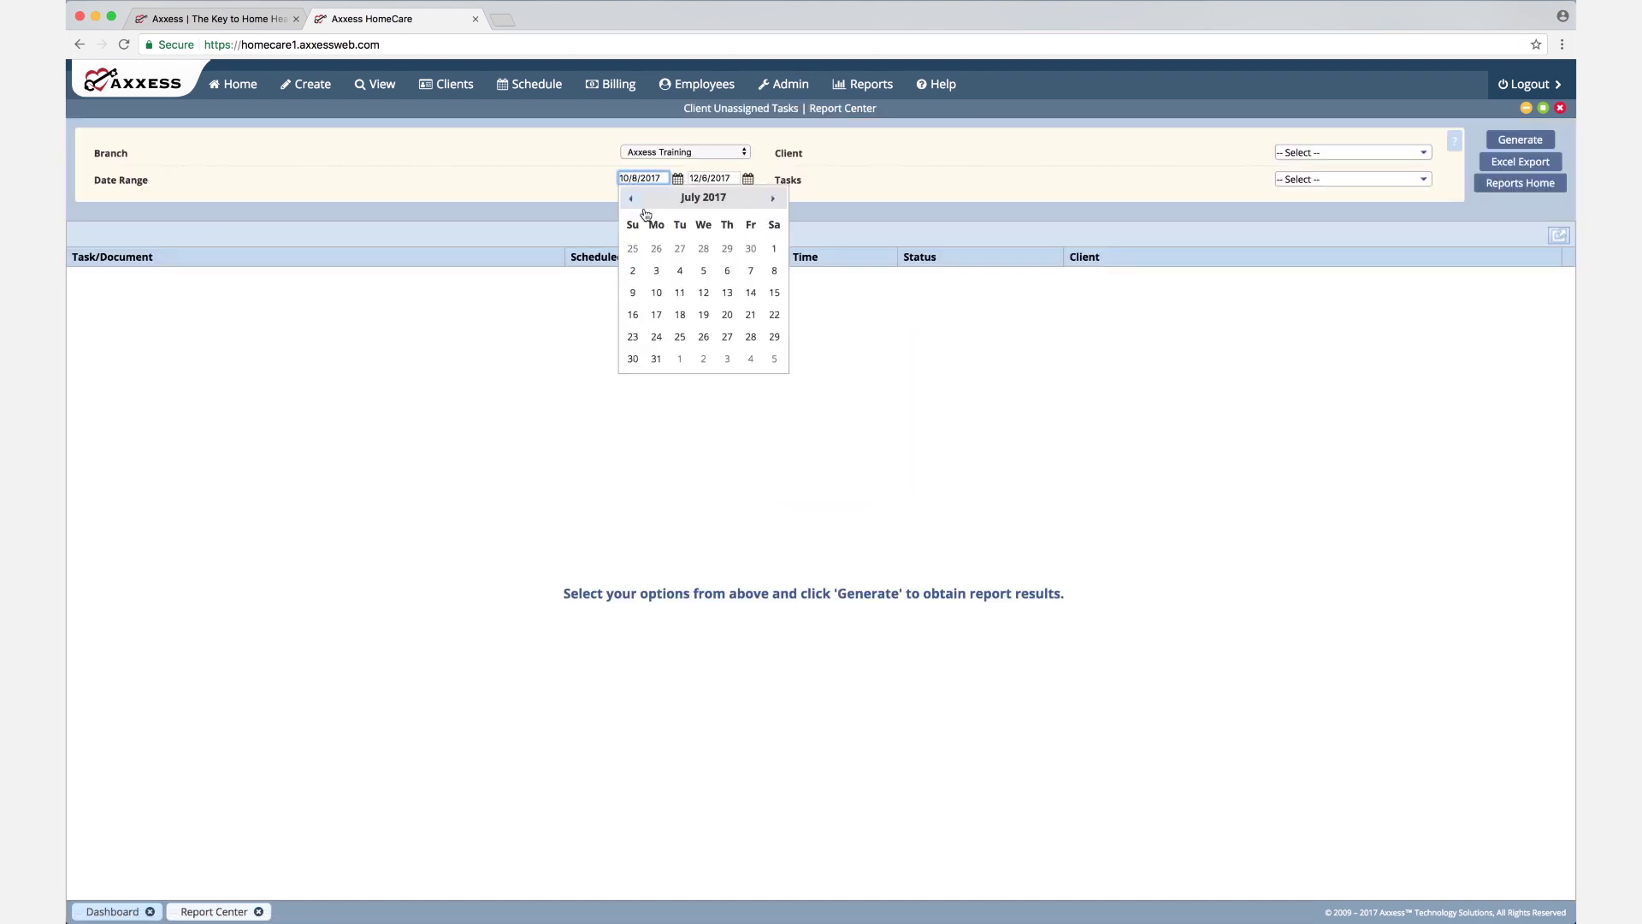
left_click(773, 250)
Select all clients and all tasks, and generate the Unassigned Tasks report
left_click(1422, 158)
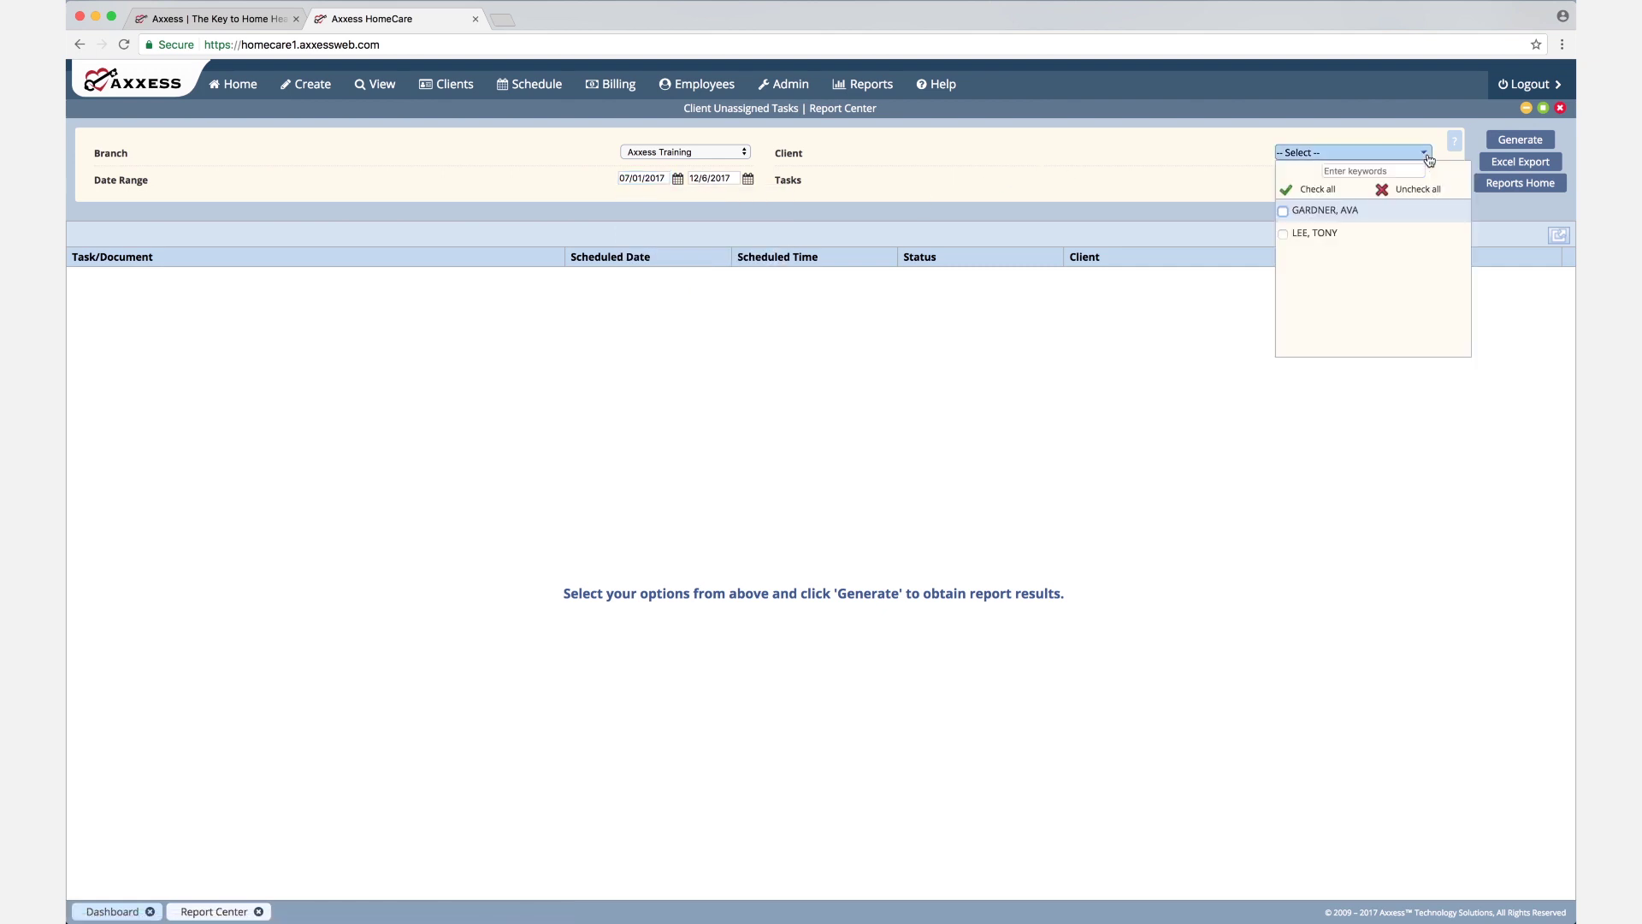
left_click(1315, 189)
left_click(1193, 192)
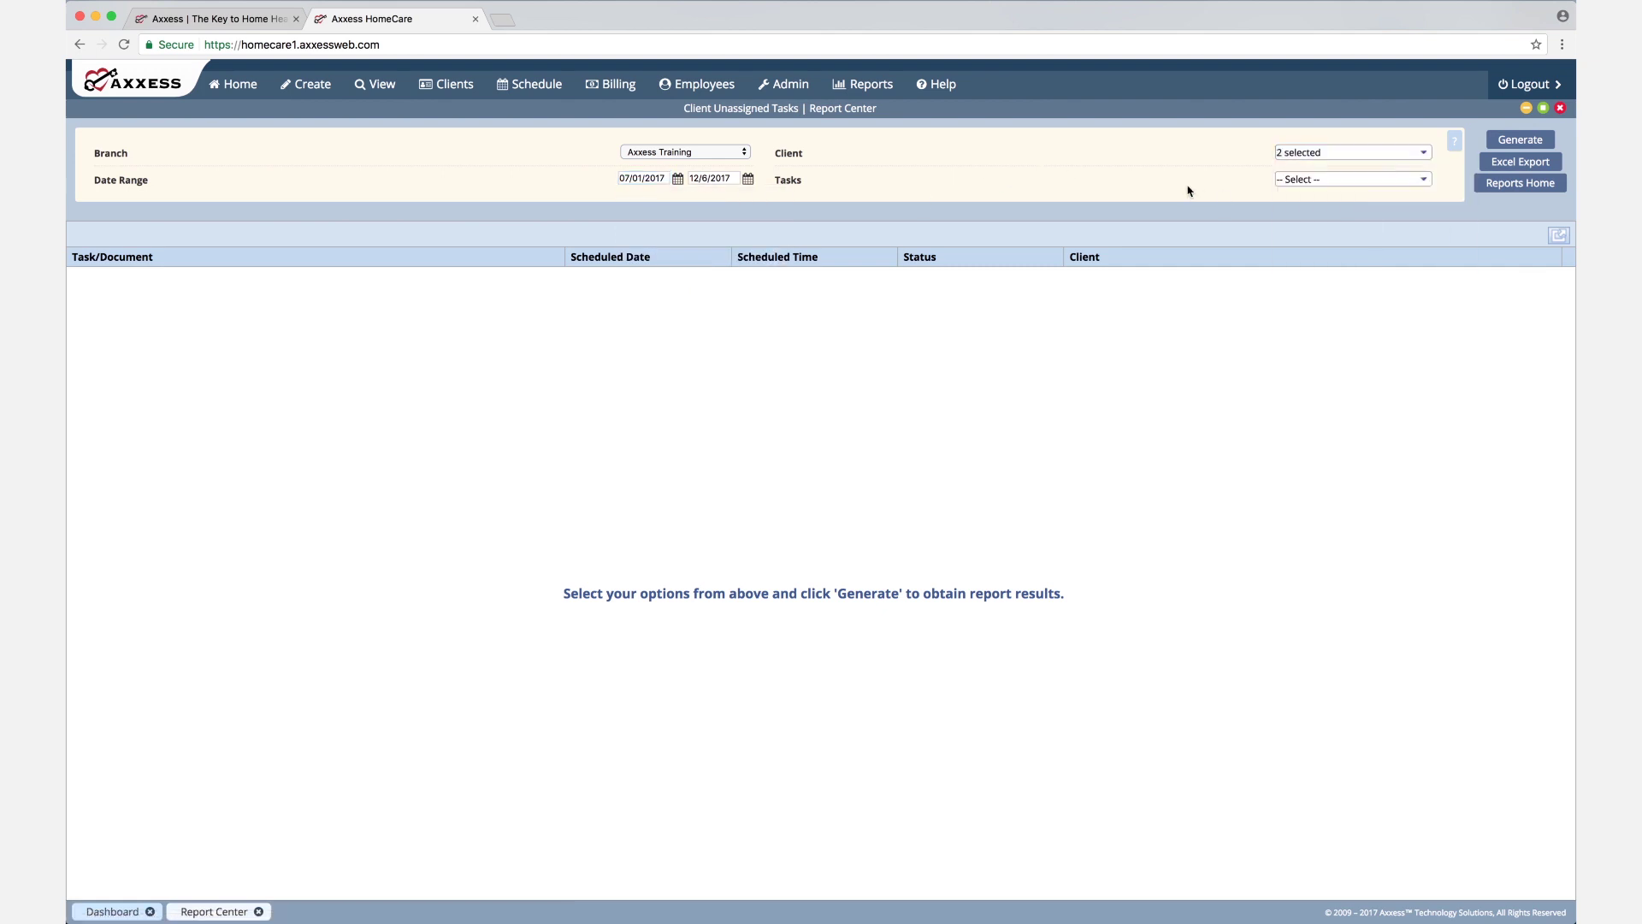
left_click(1330, 180)
left_click(1311, 195)
left_click(1201, 185)
left_click(1514, 142)
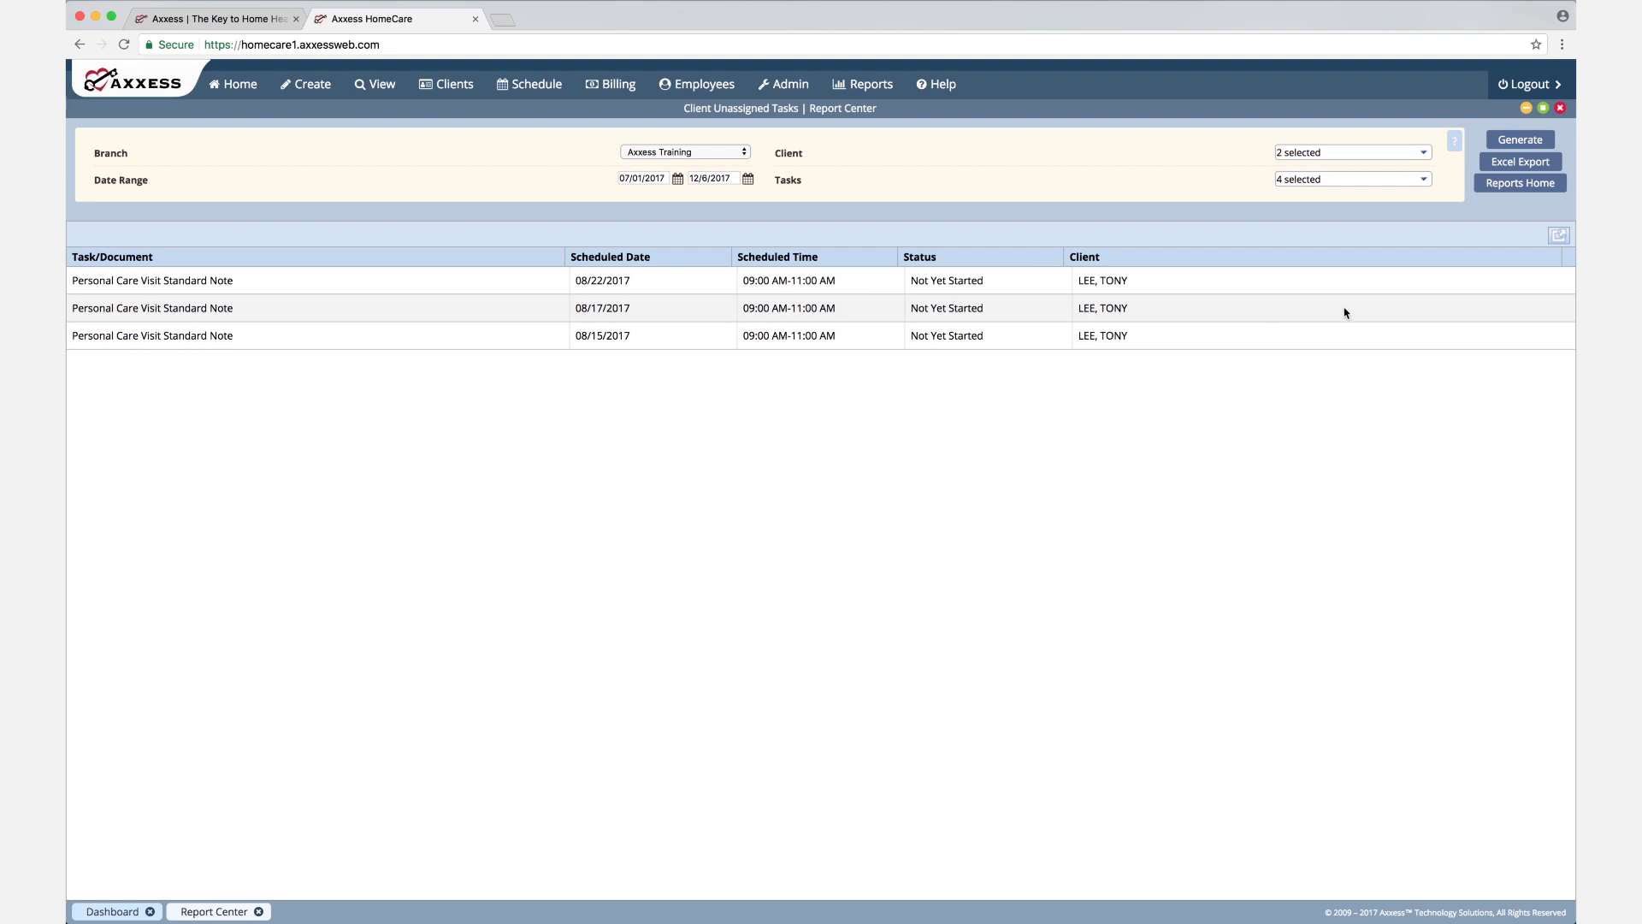
Return to the report list, open the Schedule Summary report and select all payment sources
left_click(1510, 183)
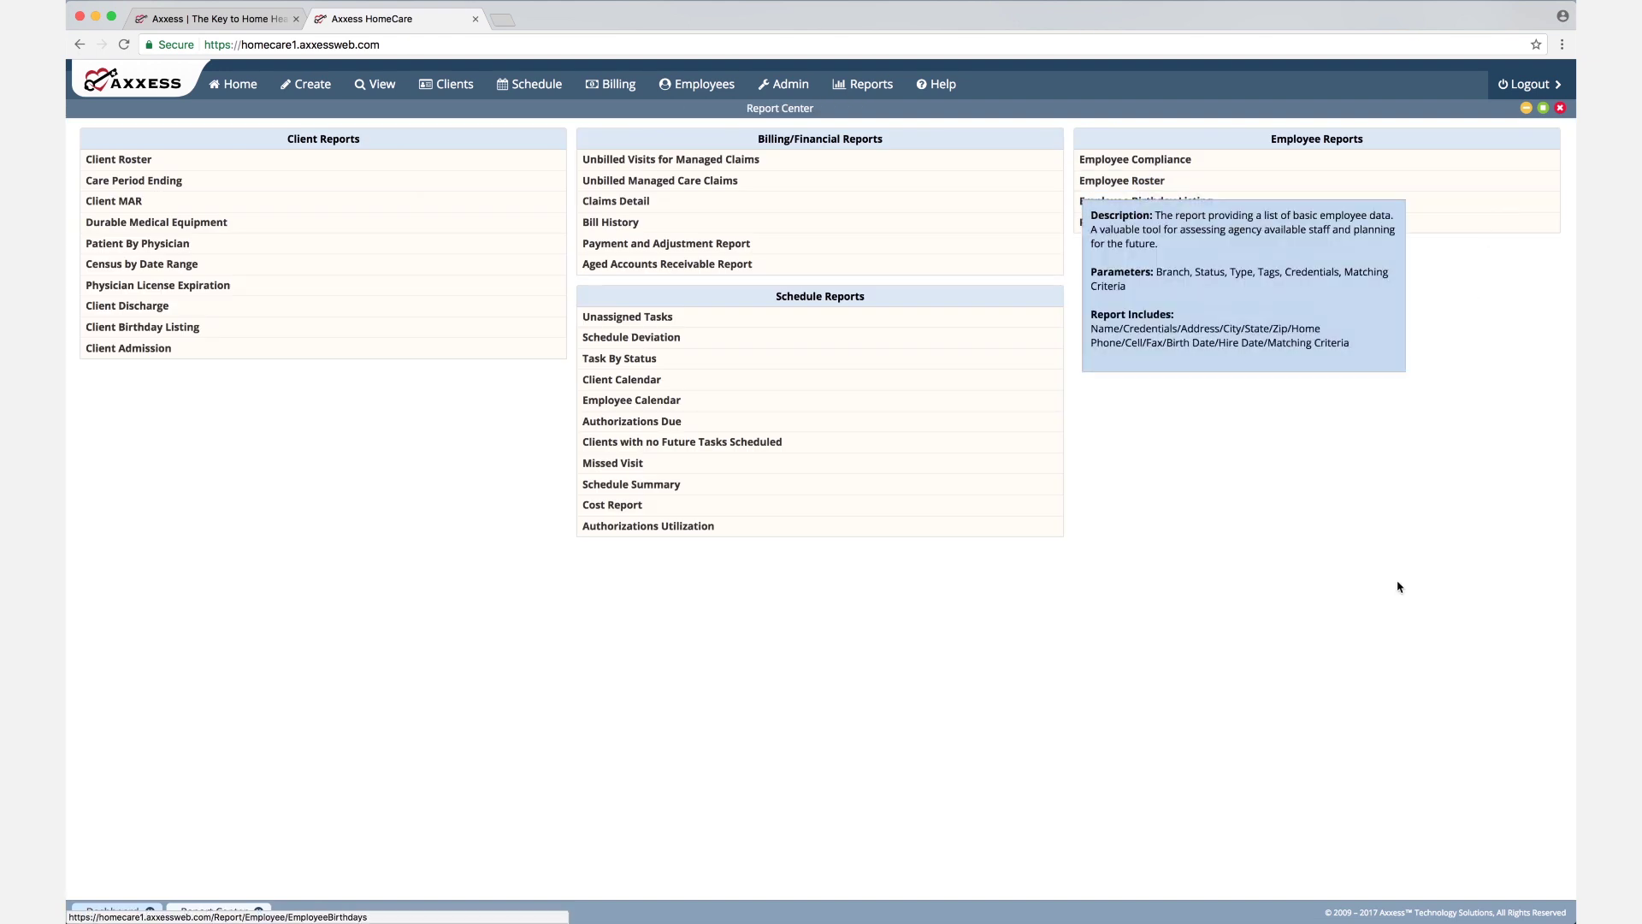
mouse_move(693, 495)
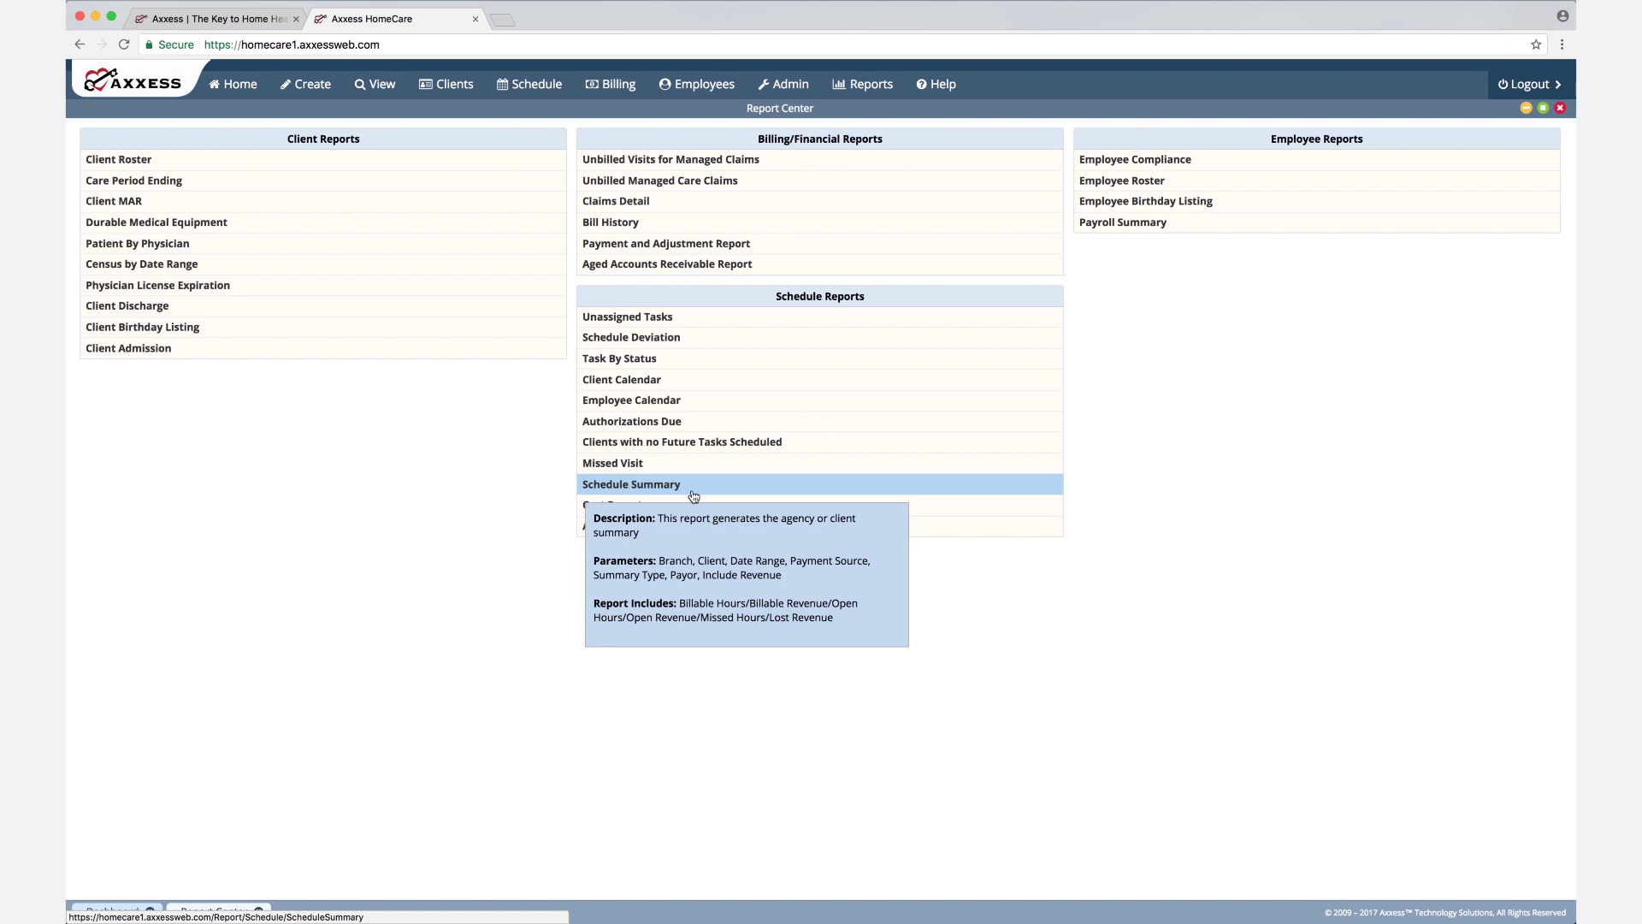
left_click(692, 496)
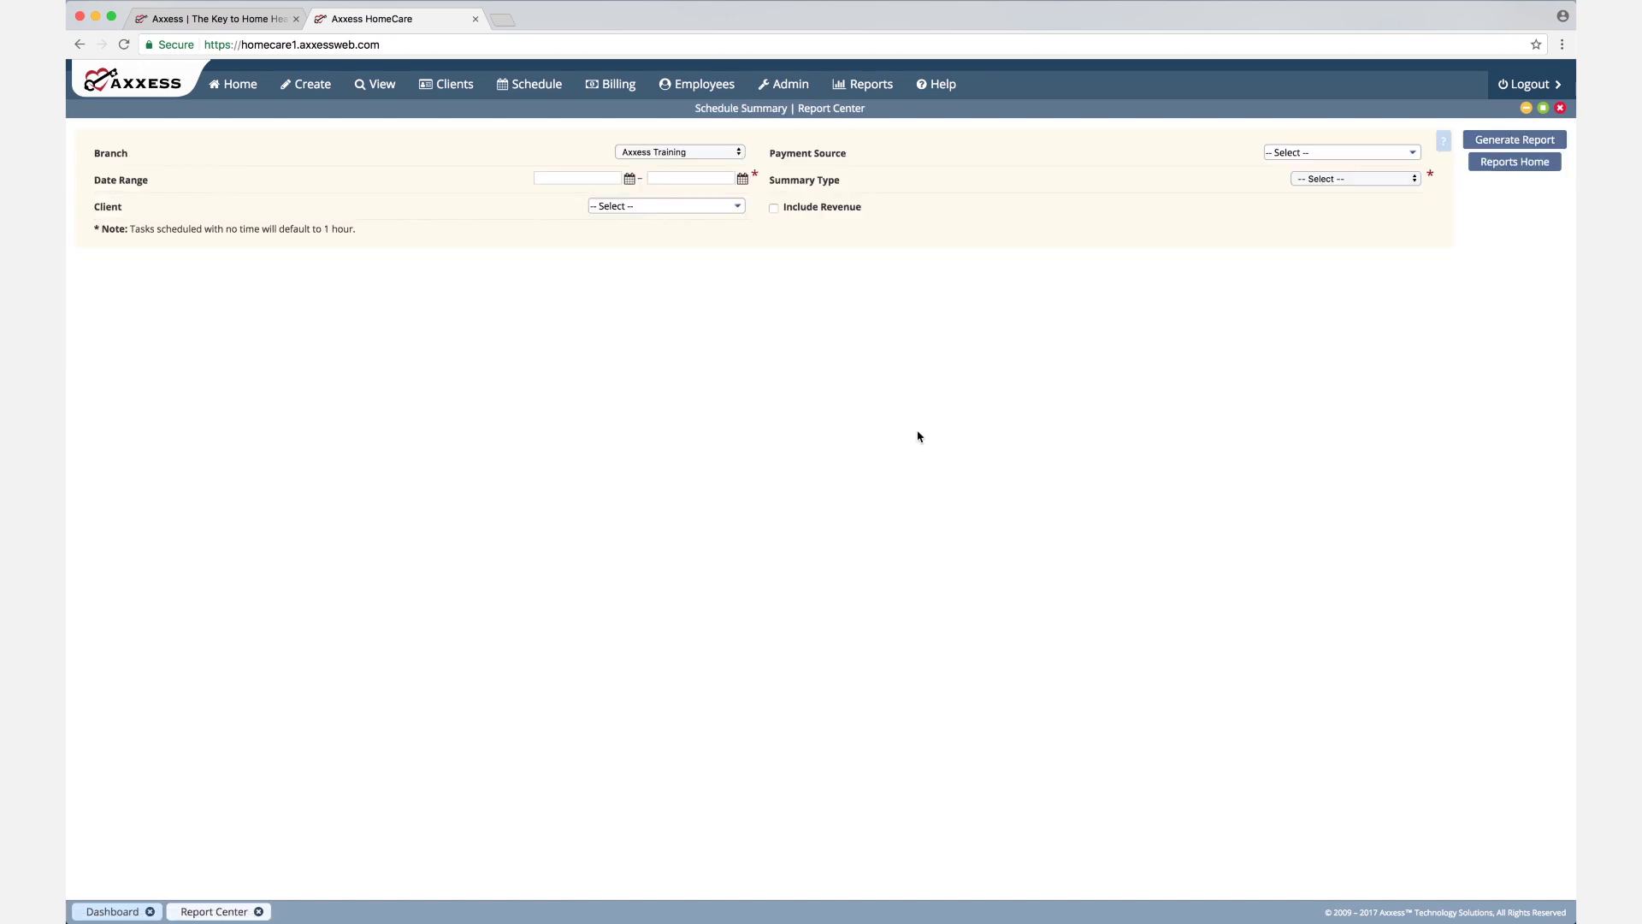
left_click(659, 209)
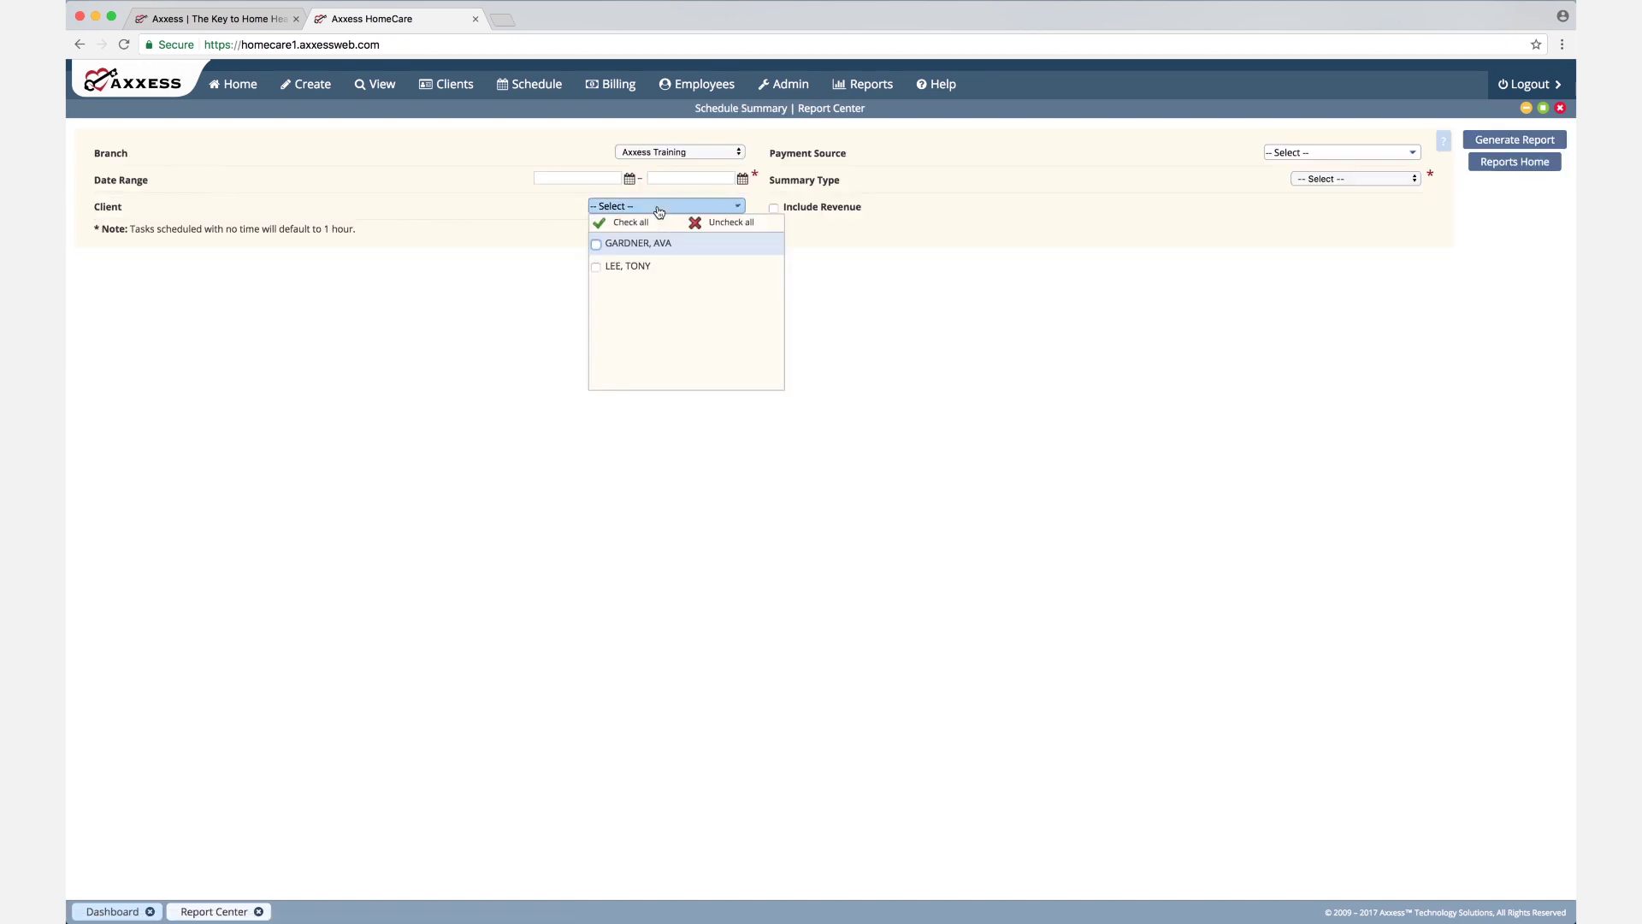
left_click(883, 293)
left_click(1317, 157)
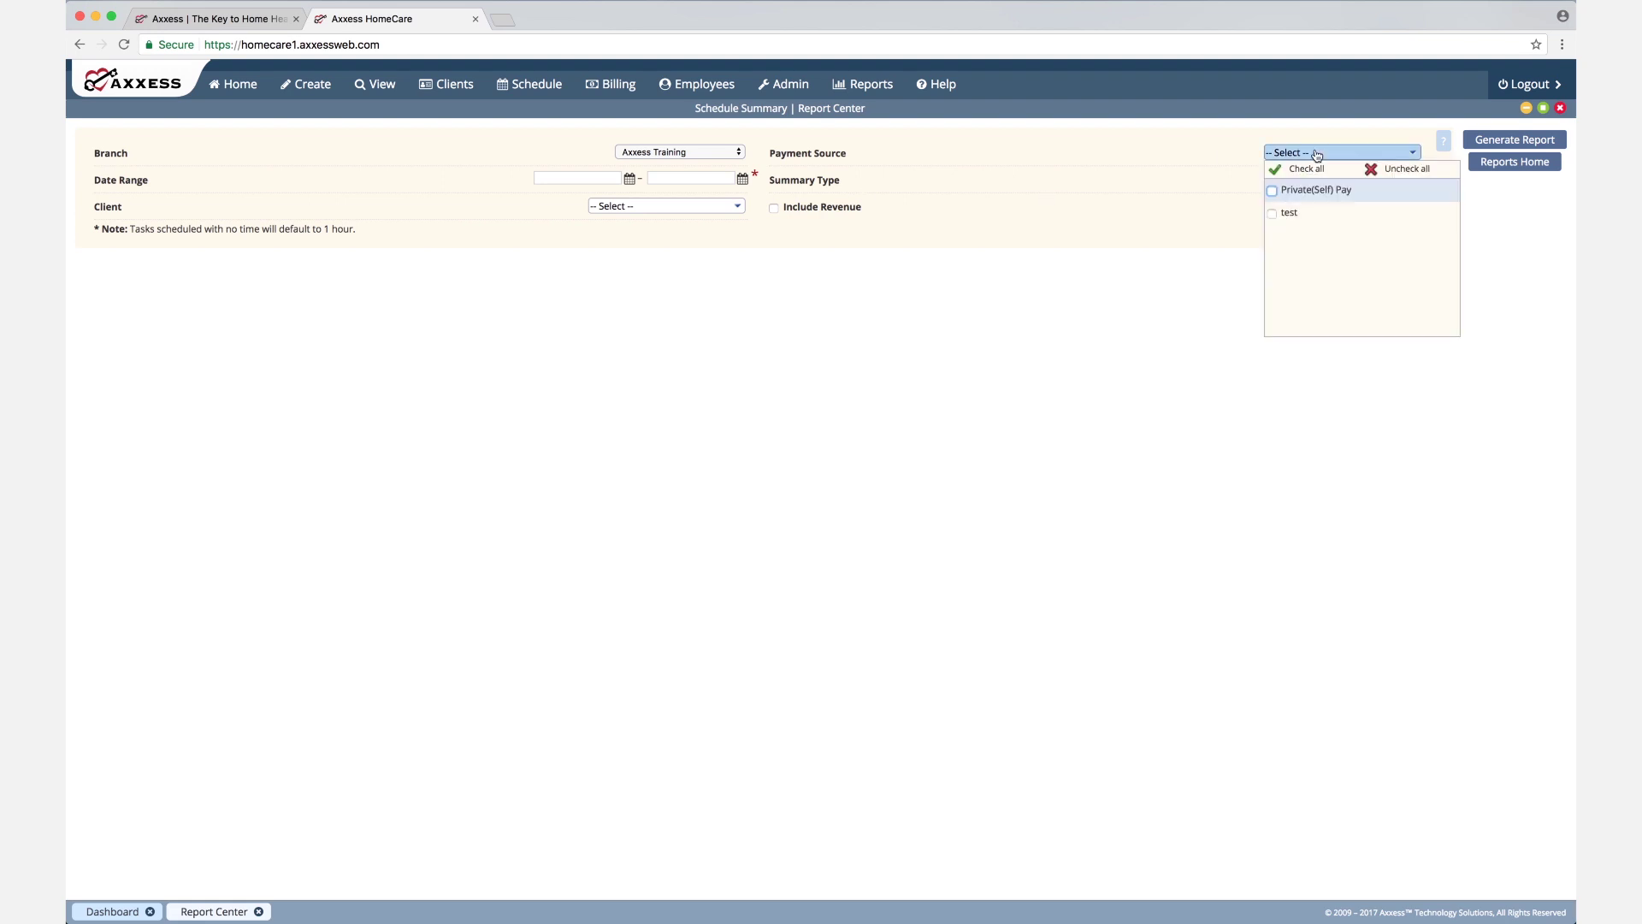
left_click(1307, 169)
left_click(1183, 185)
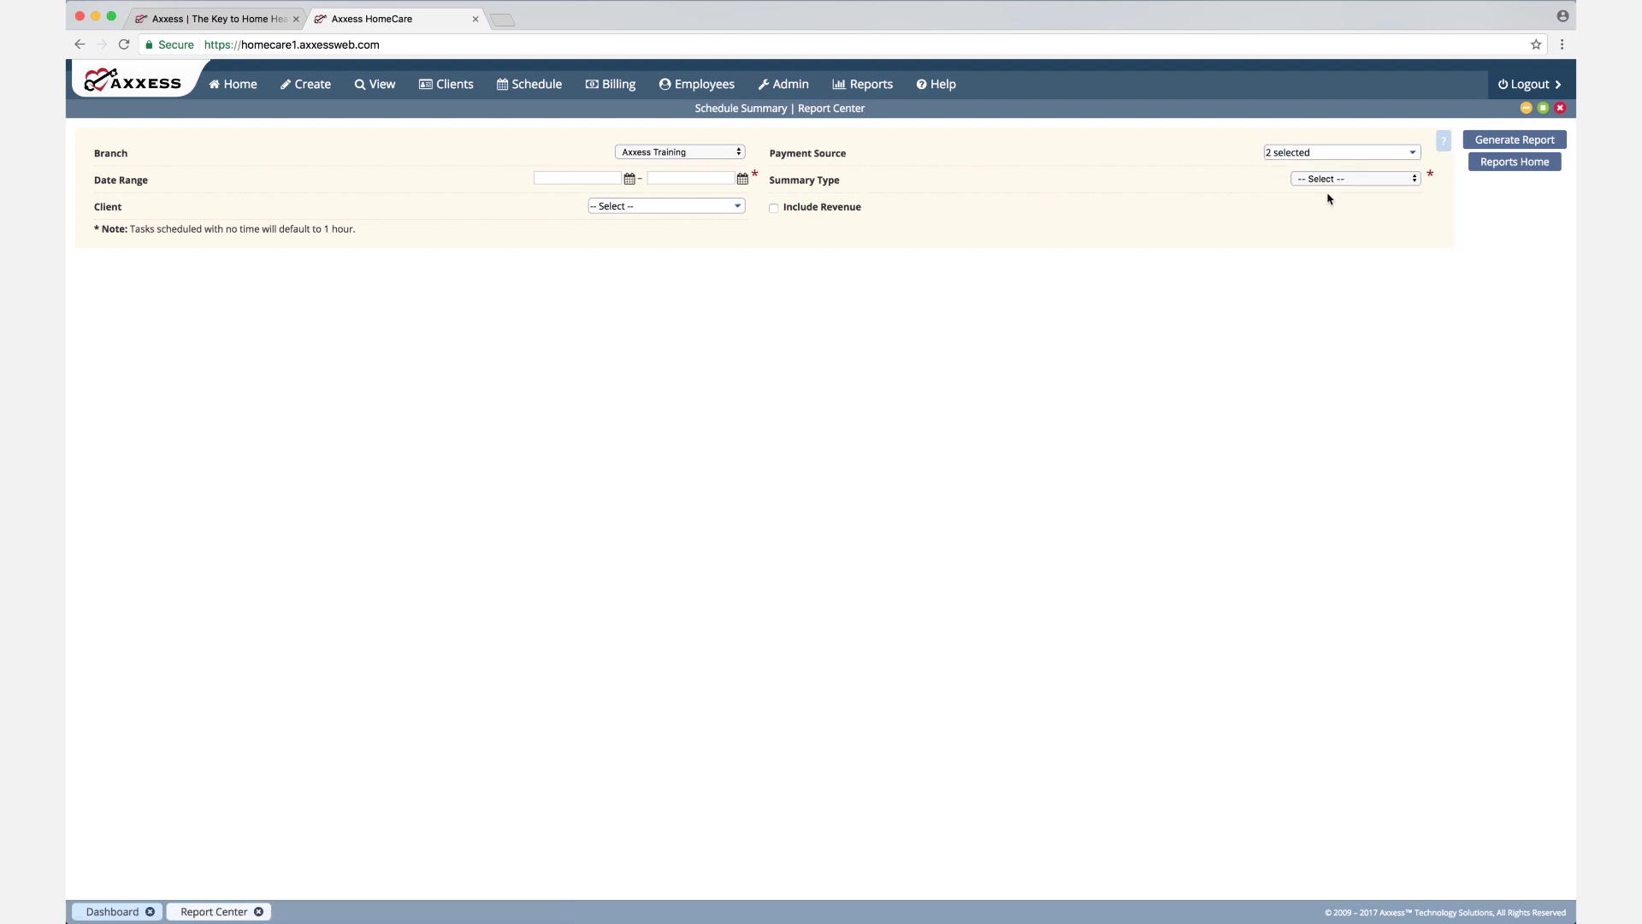
Set the Schedule Summary's summary type to Agency and include both the payor summary and revenue
left_click(1331, 181)
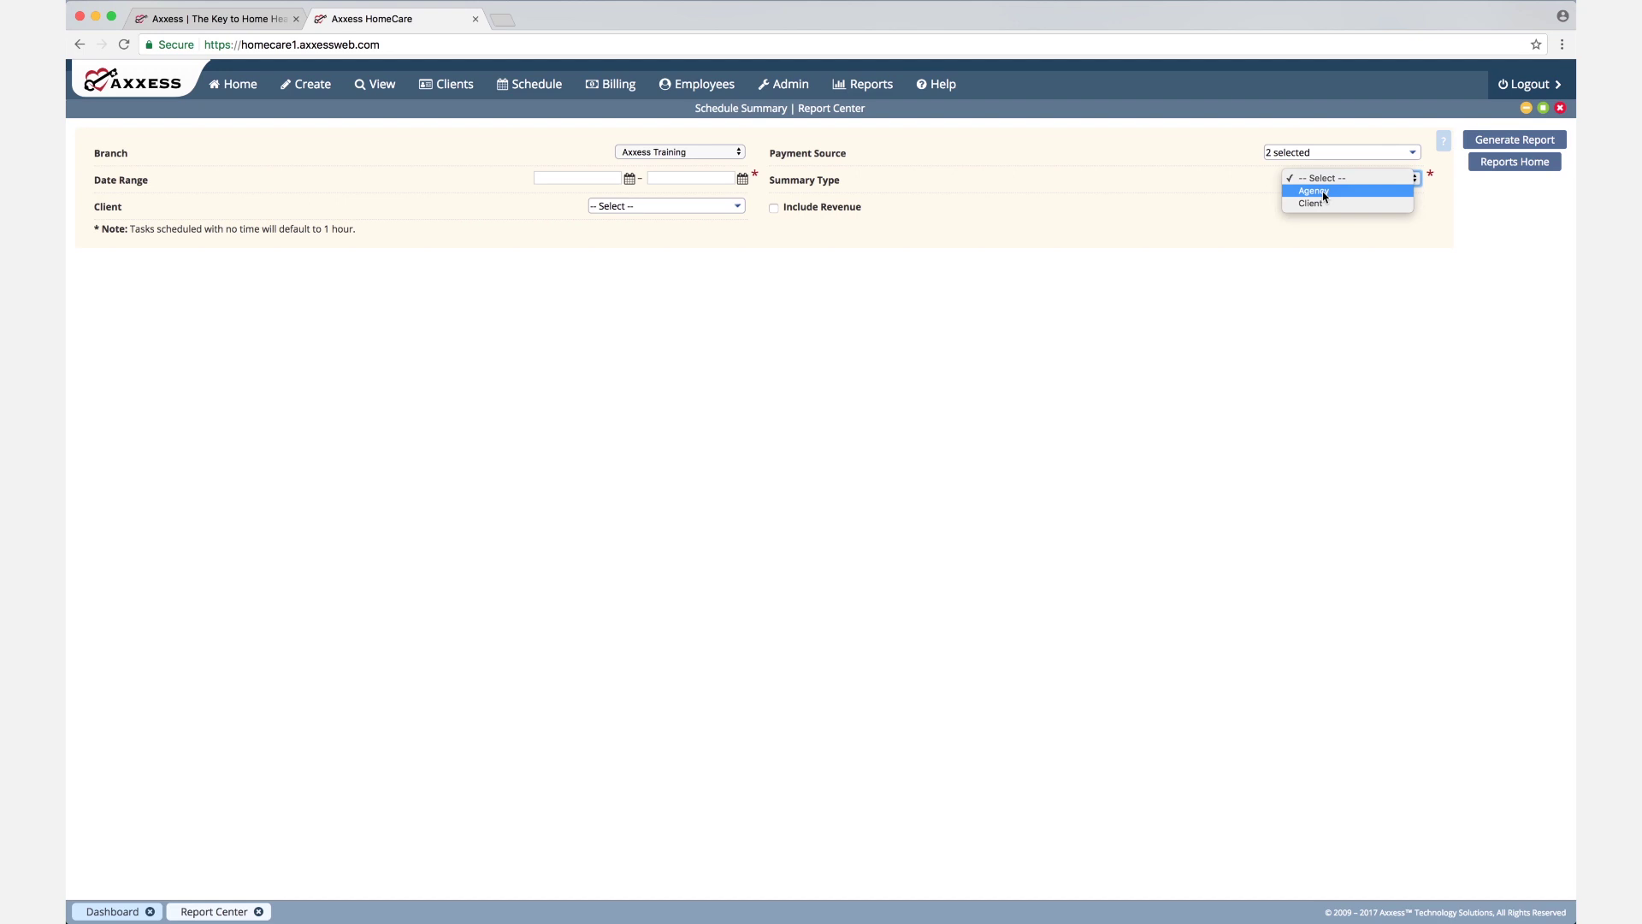
left_click(1317, 190)
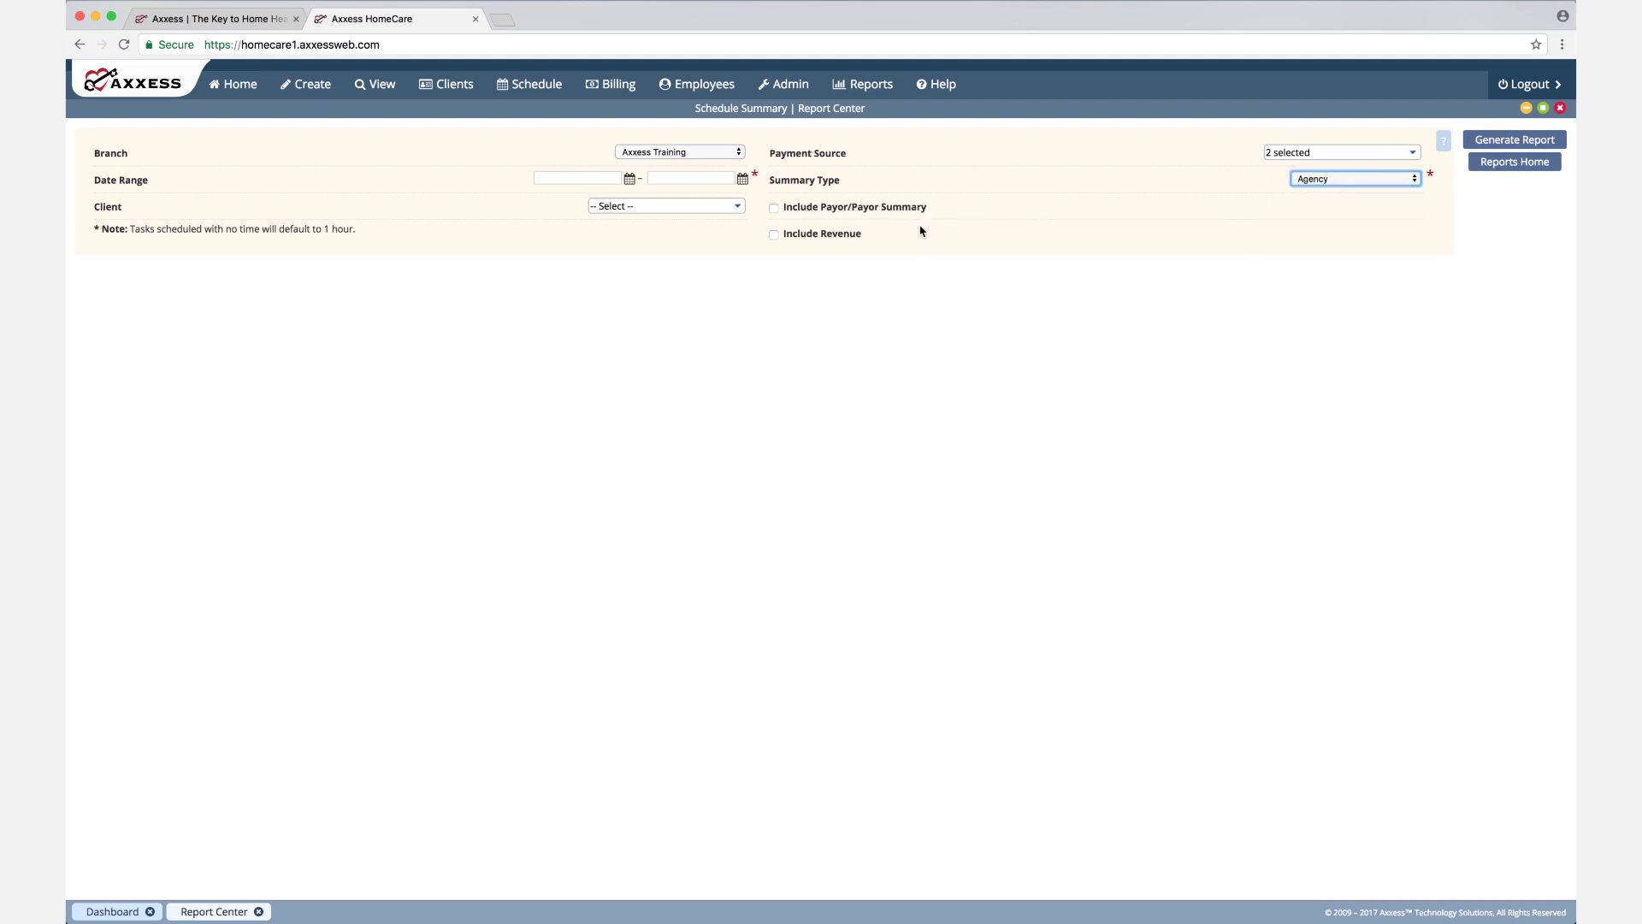
left_click(775, 235)
left_click(773, 208)
Set the date range to 05/01/2017 through 12/06/2017 and generate the Schedule Summary report
left_click(577, 178)
left_click(572, 249)
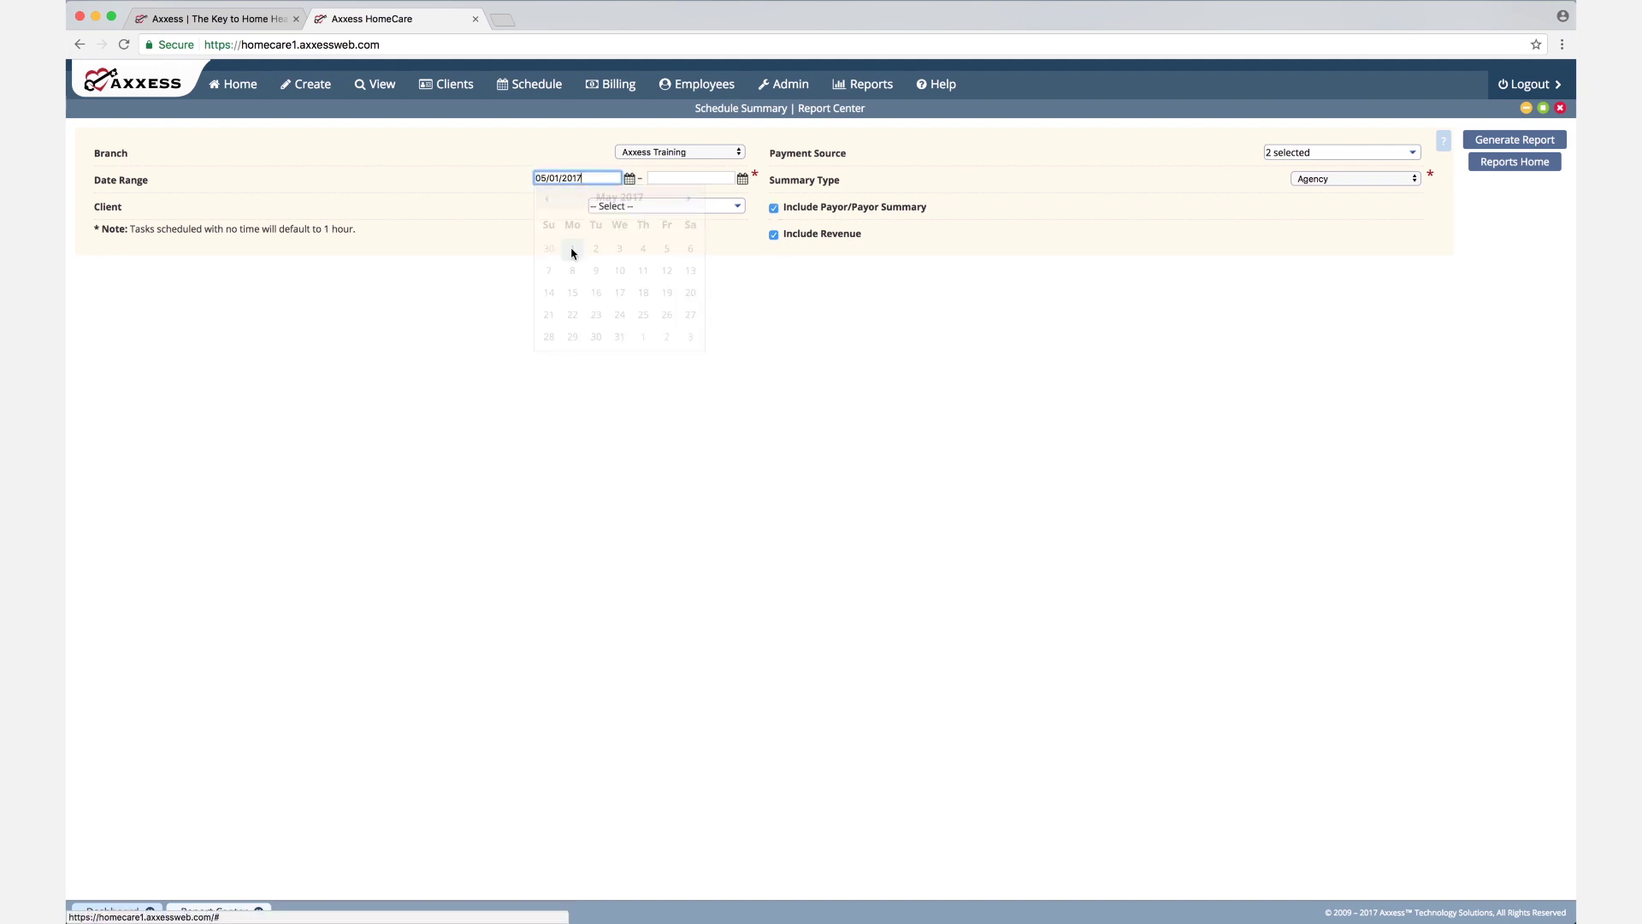
left_click(741, 178)
left_click(732, 270)
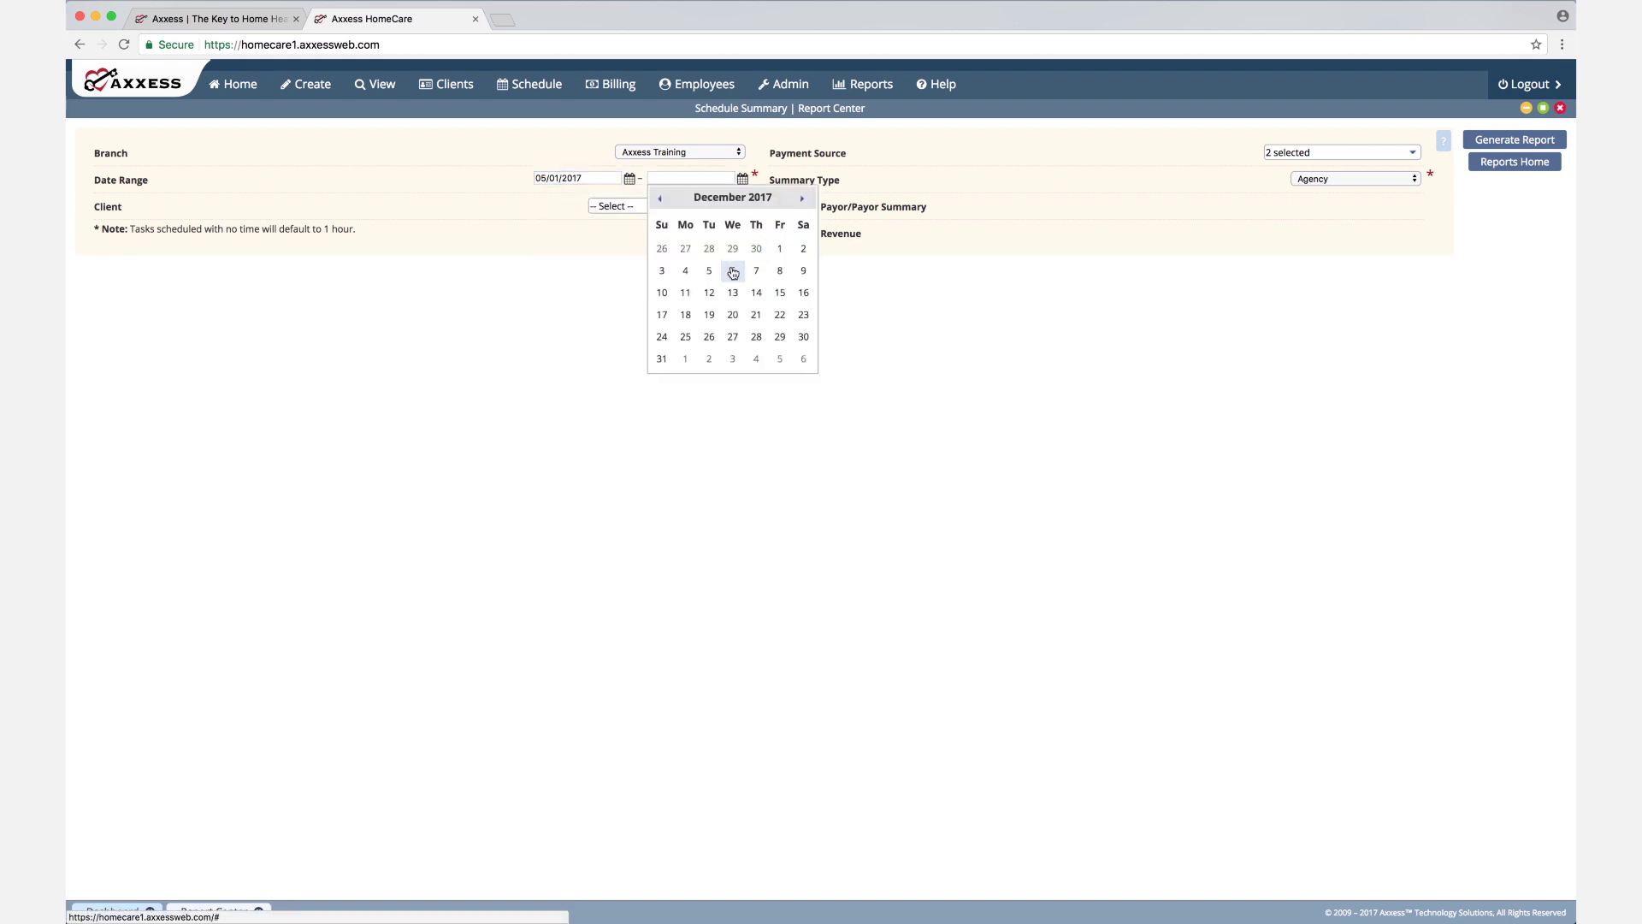
left_click(1505, 139)
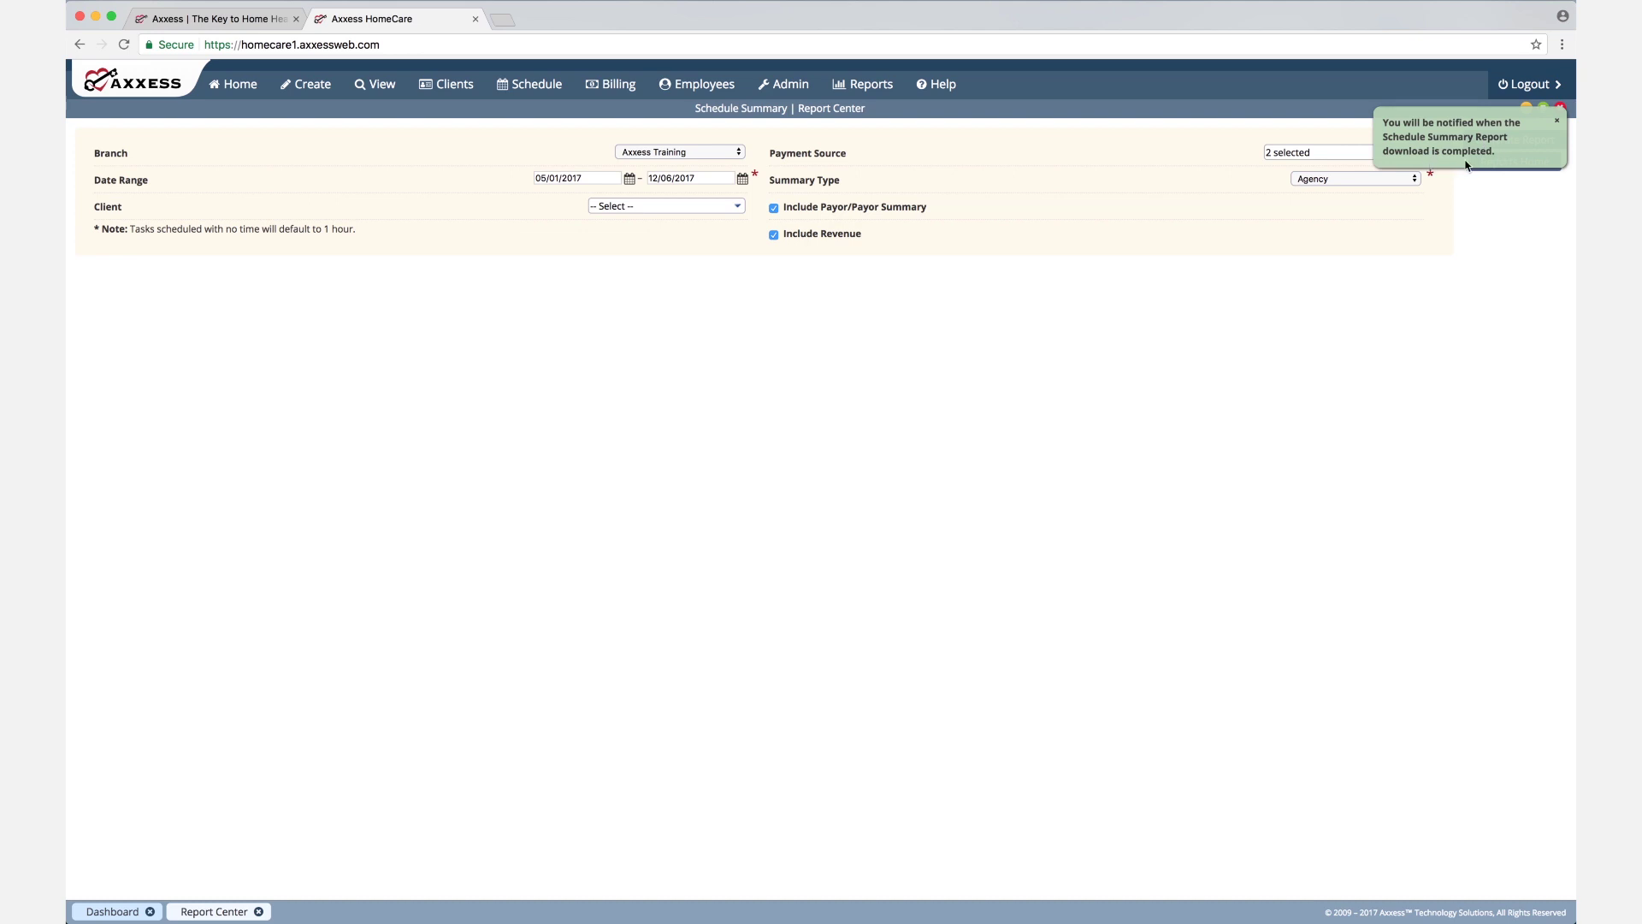
left_click(1558, 125)
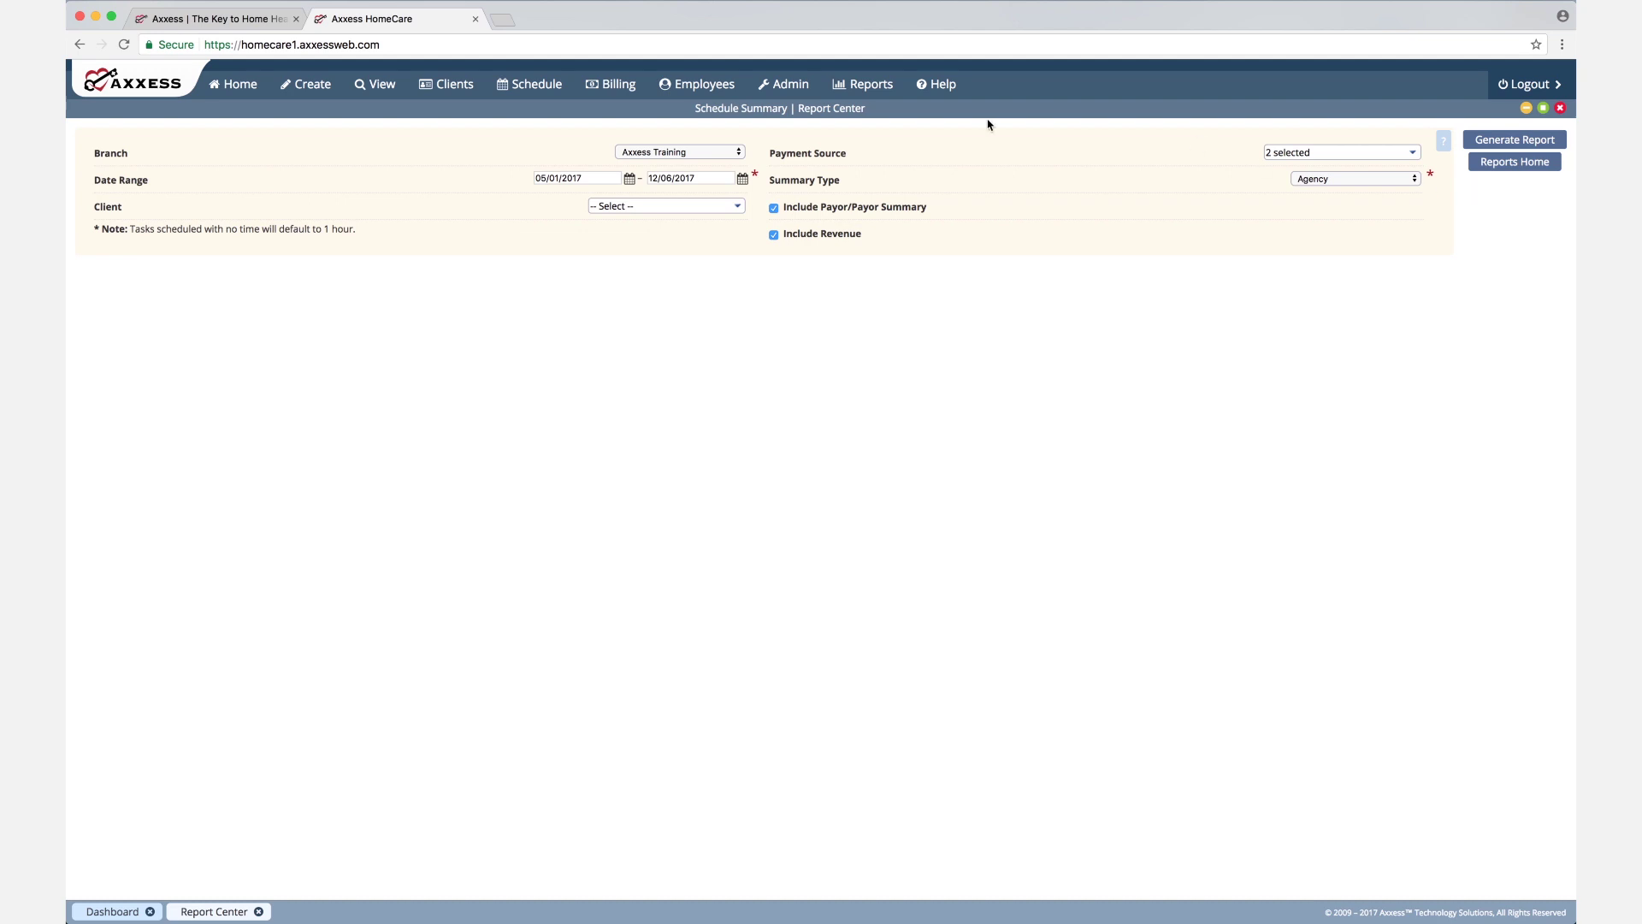
Download the Schedule Summary from the completed reports, and close the completed reports list
mouse_move(887, 82)
left_click(894, 140)
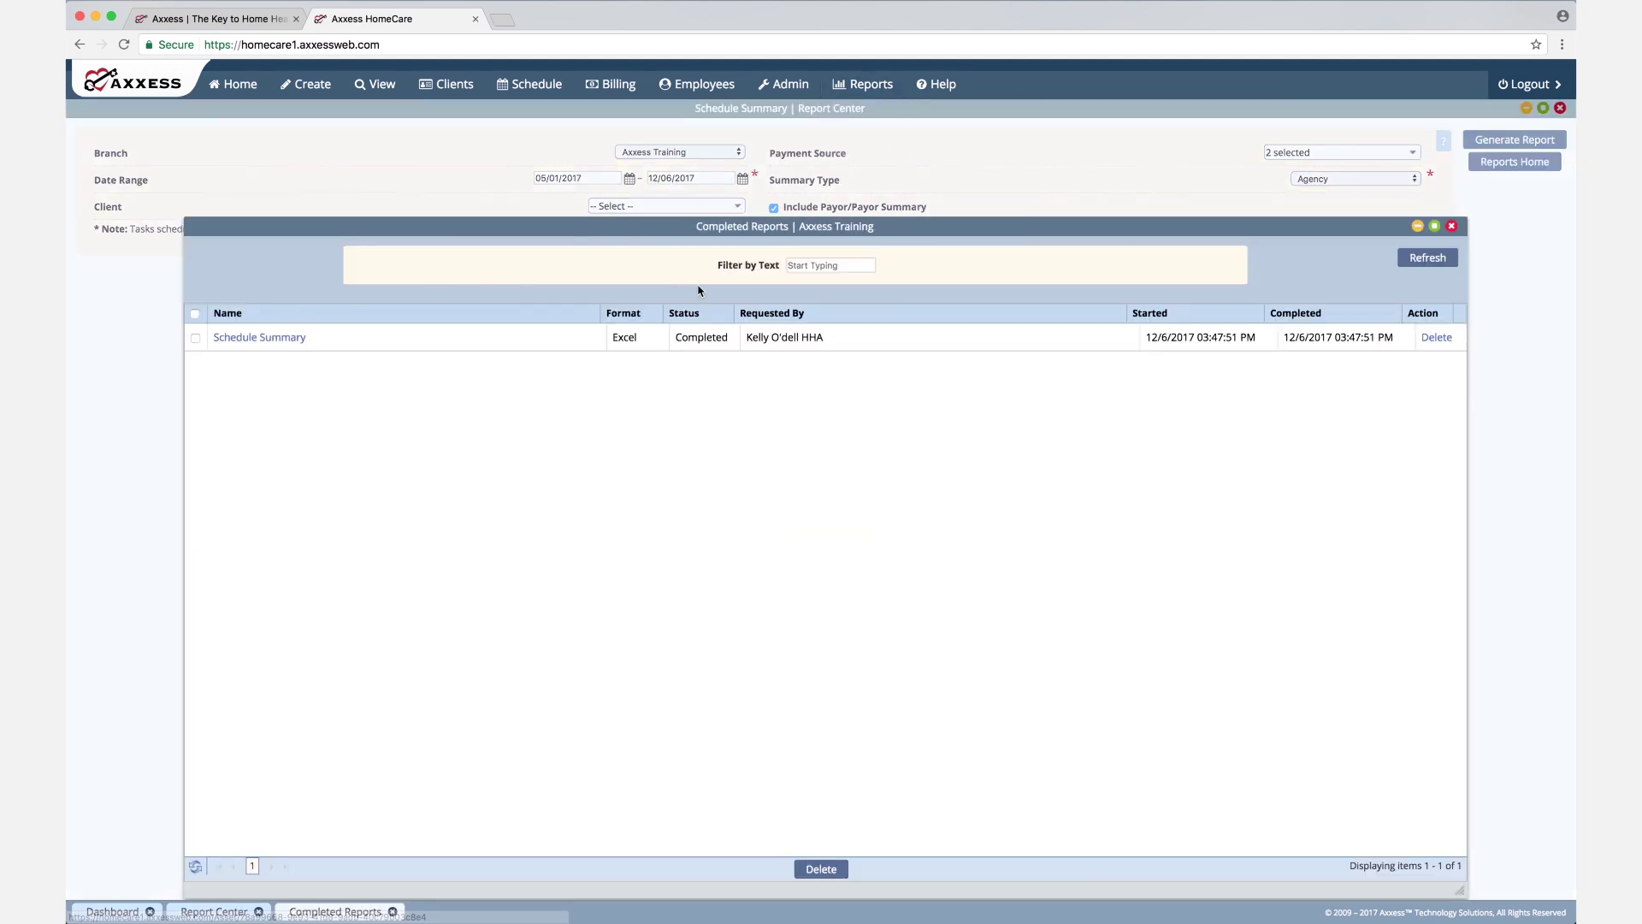
left_click(1434, 226)
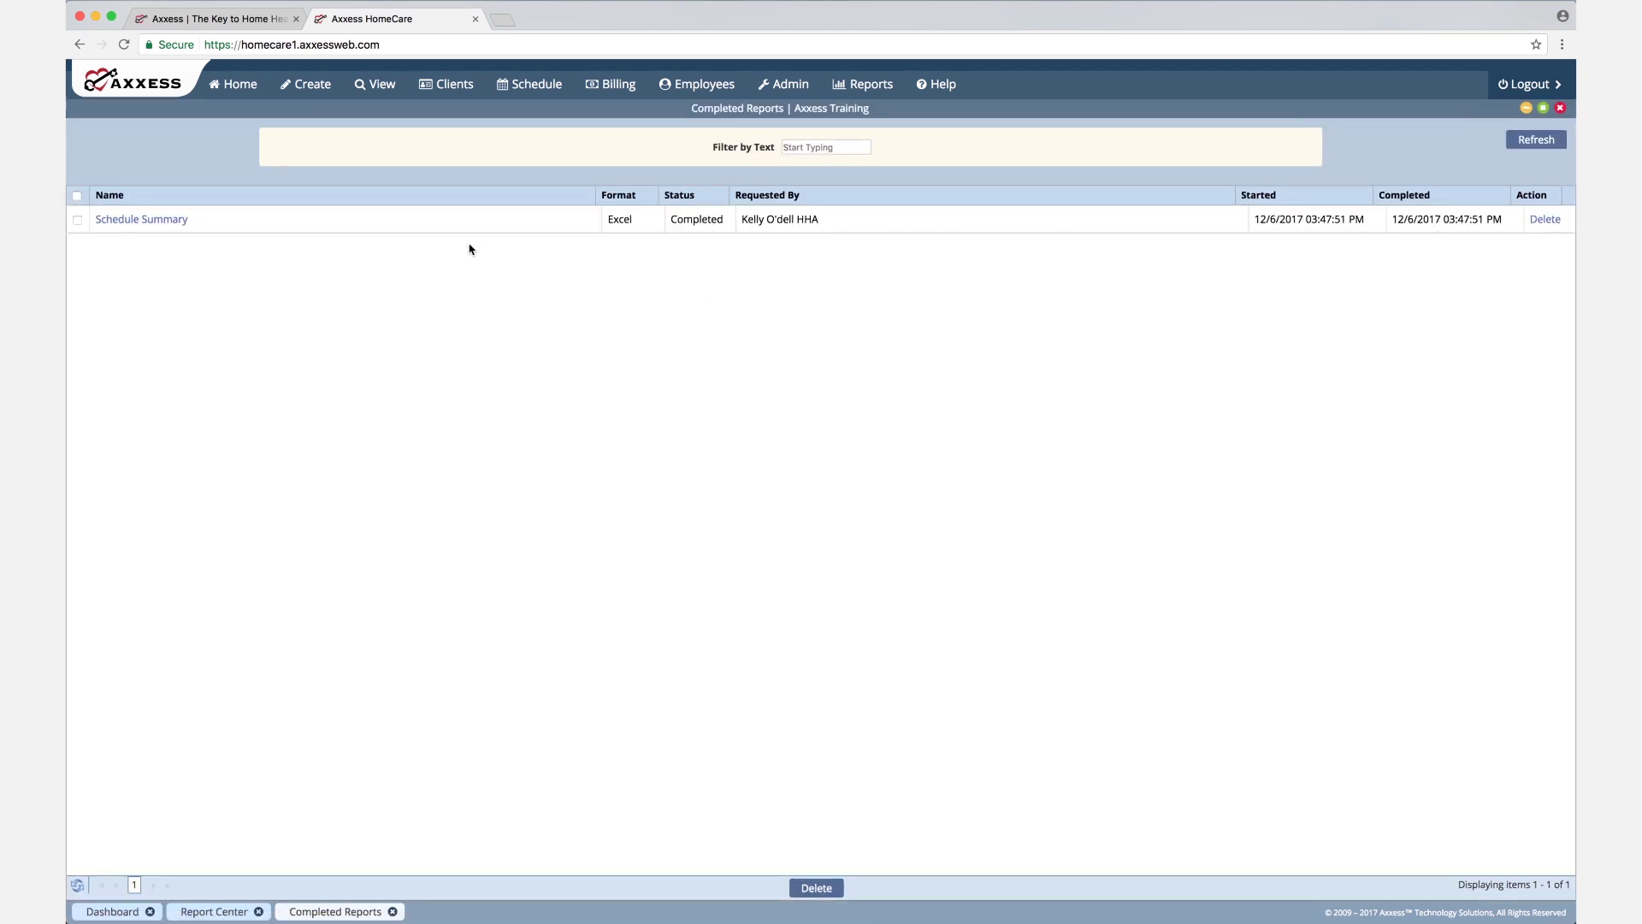
left_click(141, 219)
left_click(1560, 108)
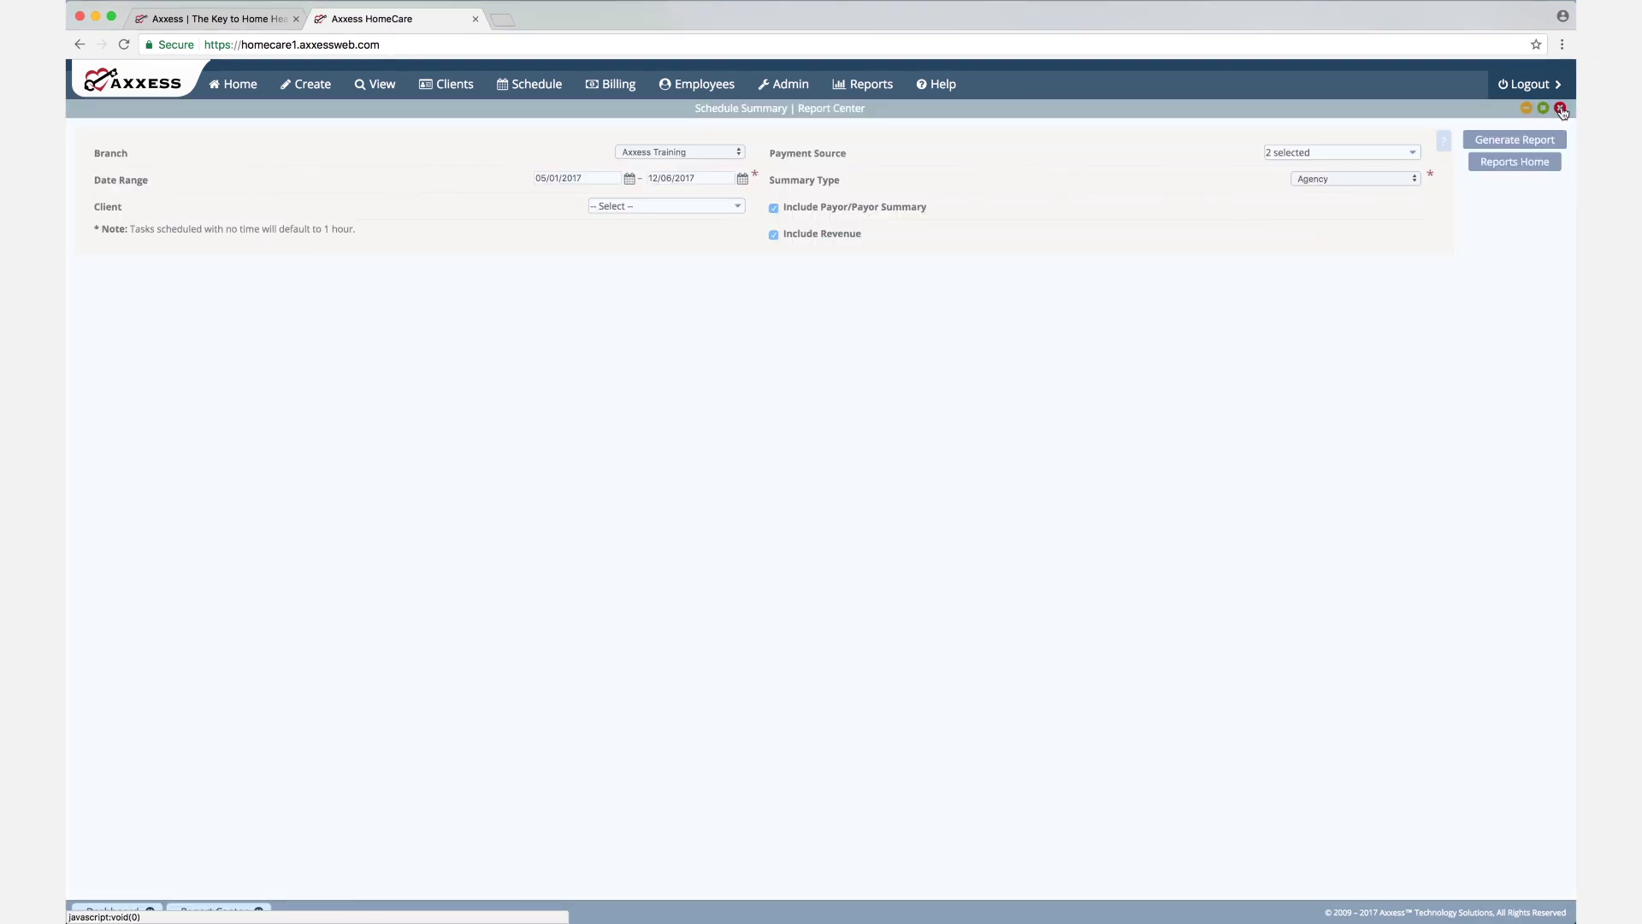
Return to the report list, open the Employee Compliance report and set the employee status to Active
left_click(1513, 163)
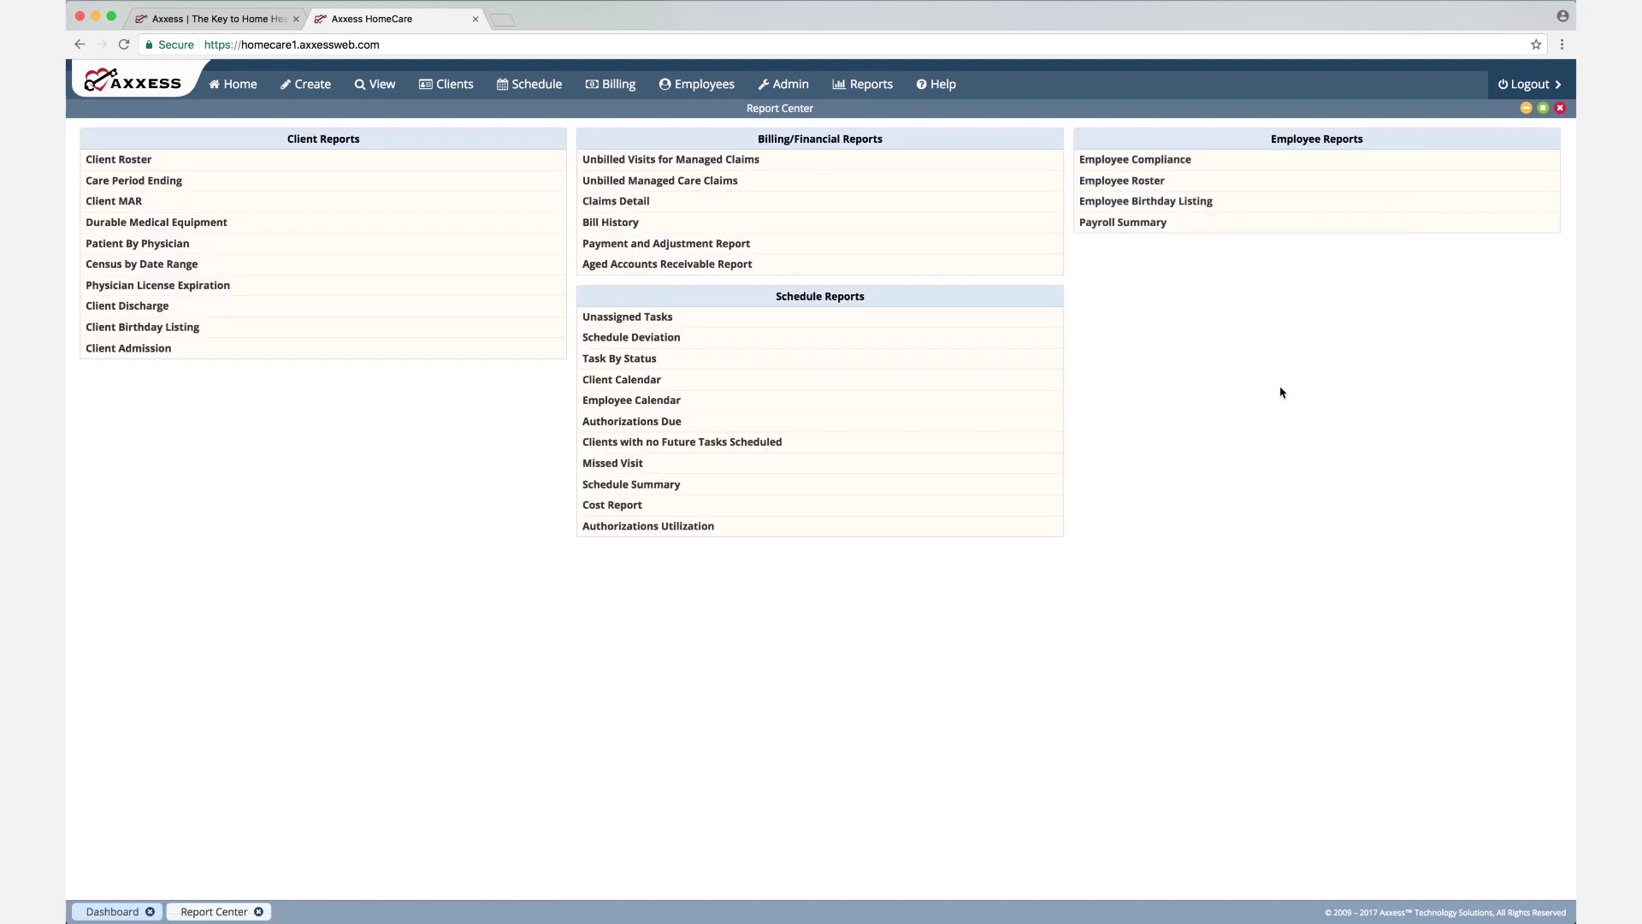
mouse_move(1166, 160)
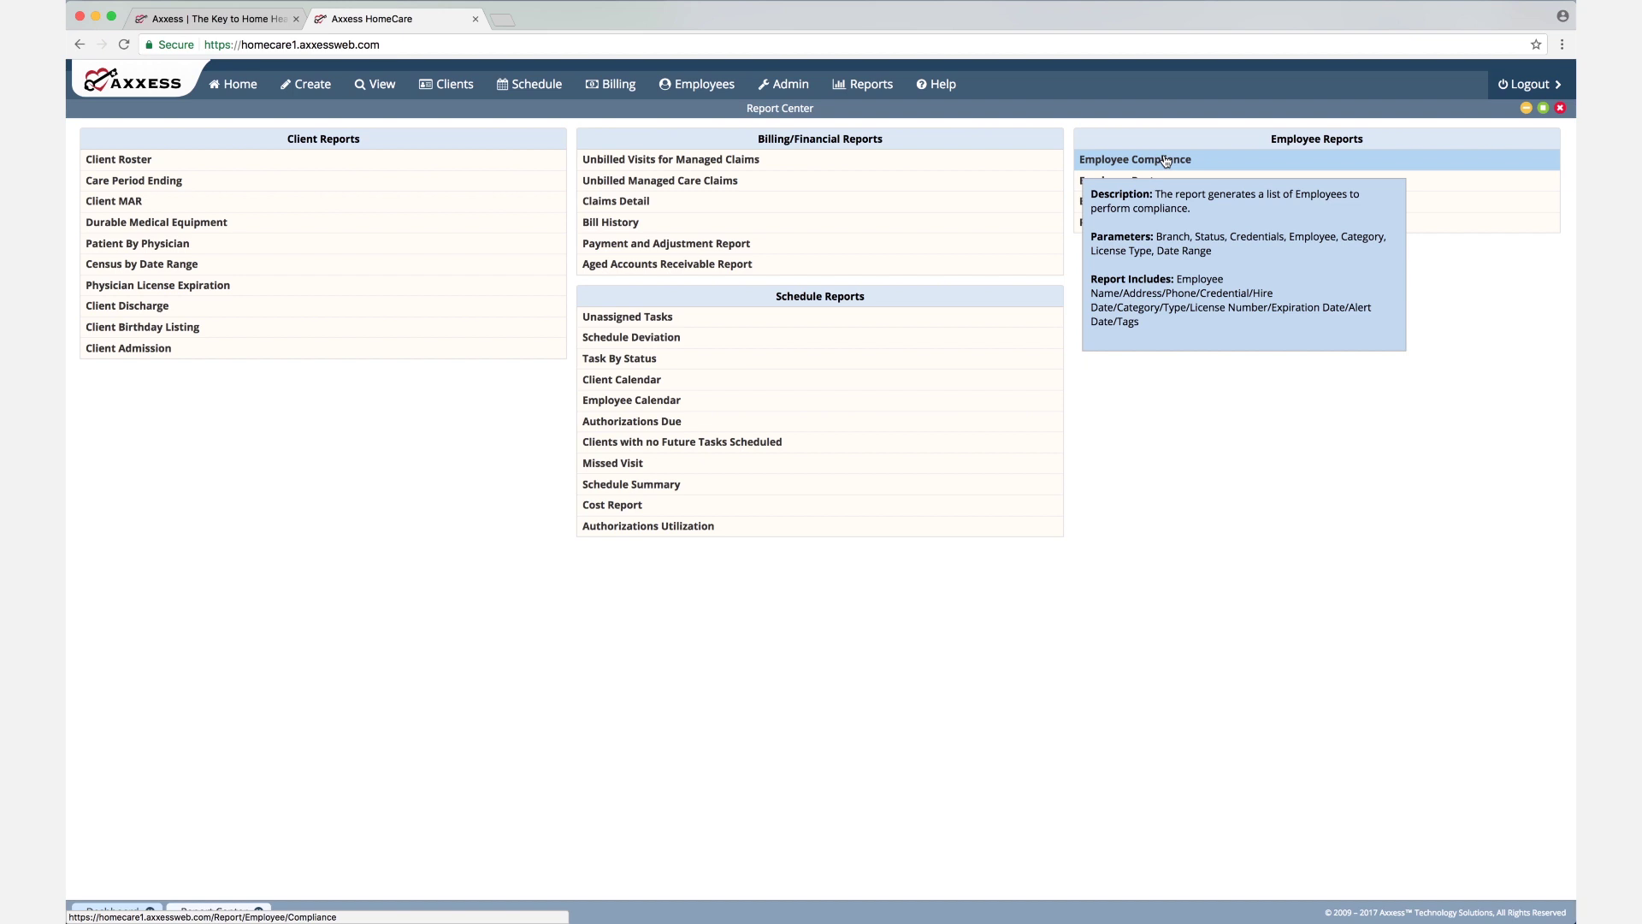
left_click(1167, 160)
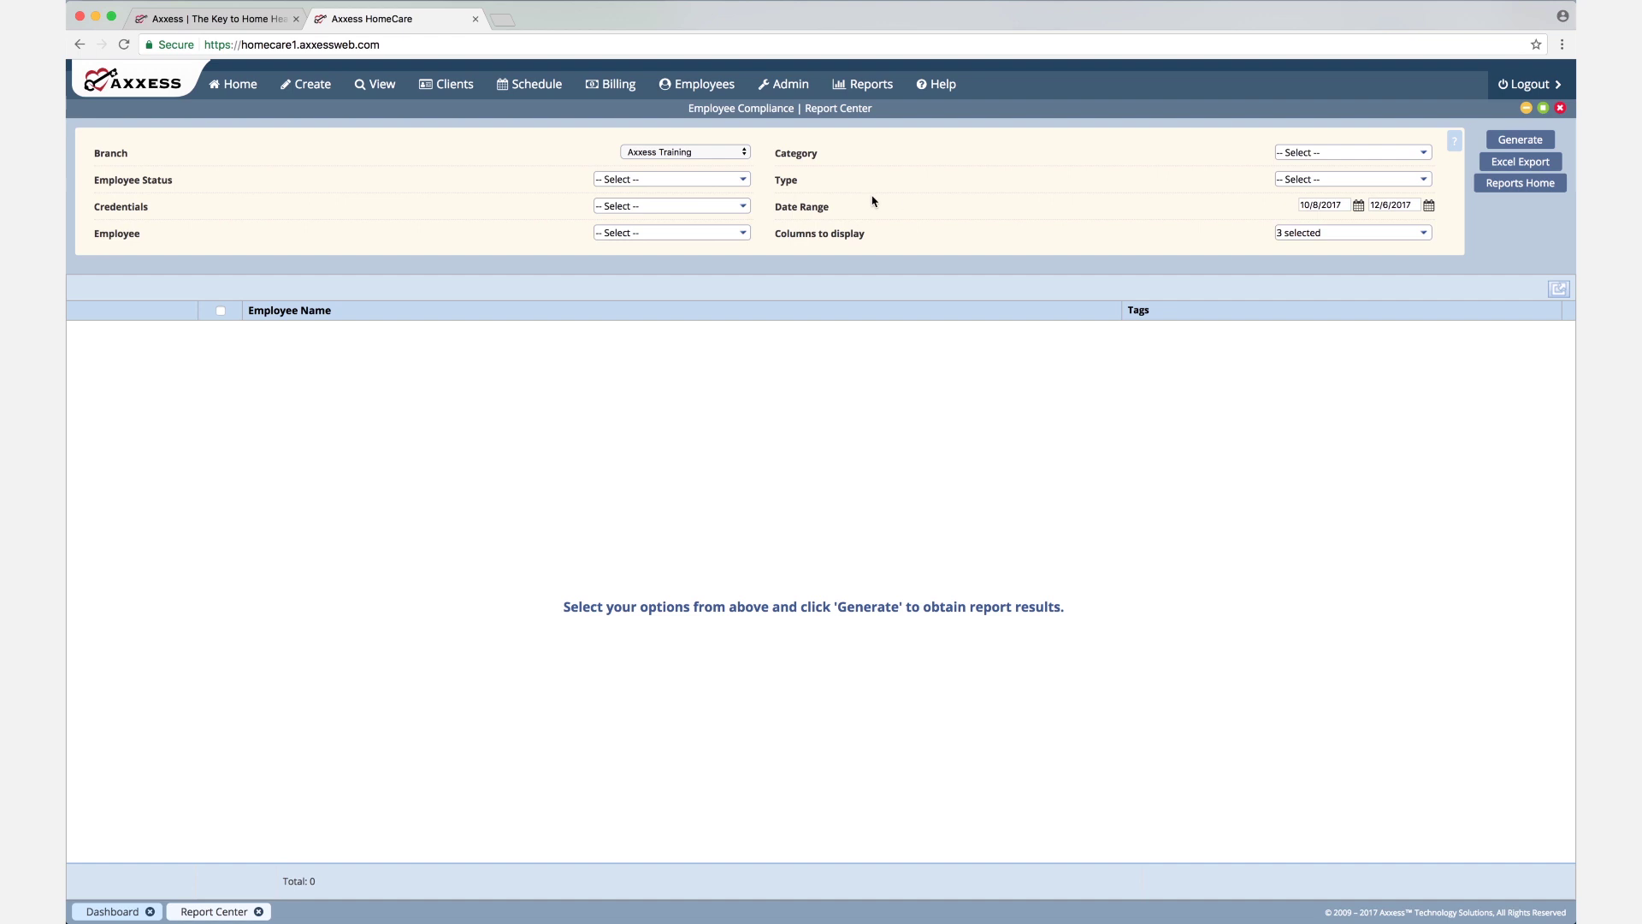
left_click(715, 182)
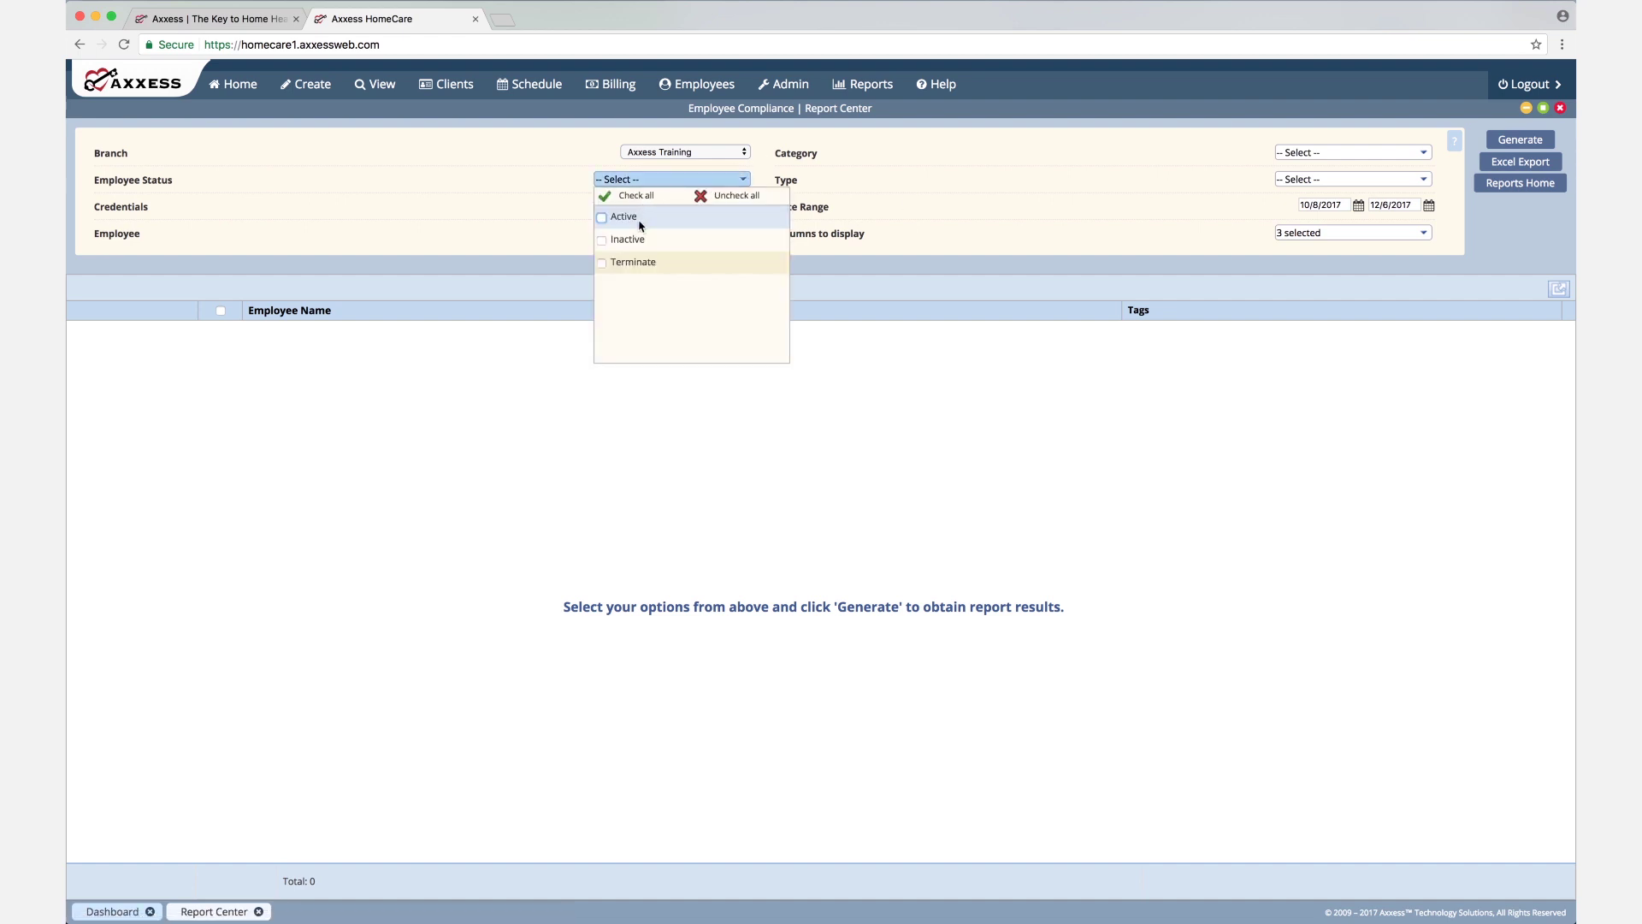
left_click(607, 220)
left_click(500, 231)
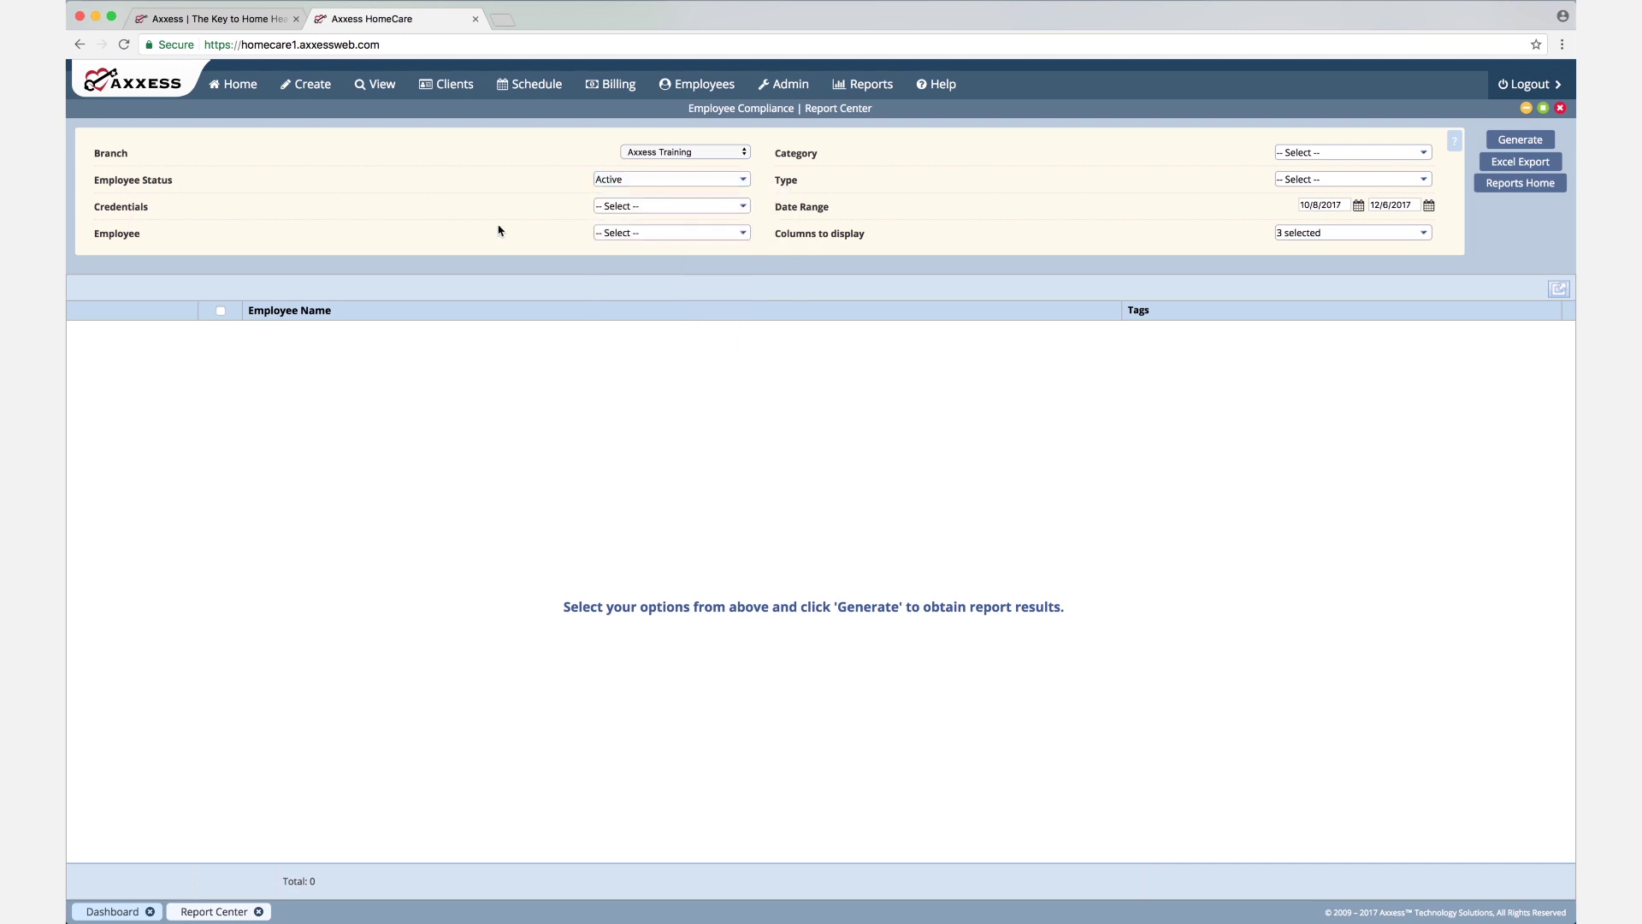
Select all credentials, all employees and all categories for the Employee Compliance report
left_click(644, 208)
left_click(633, 226)
left_click(482, 221)
left_click(657, 234)
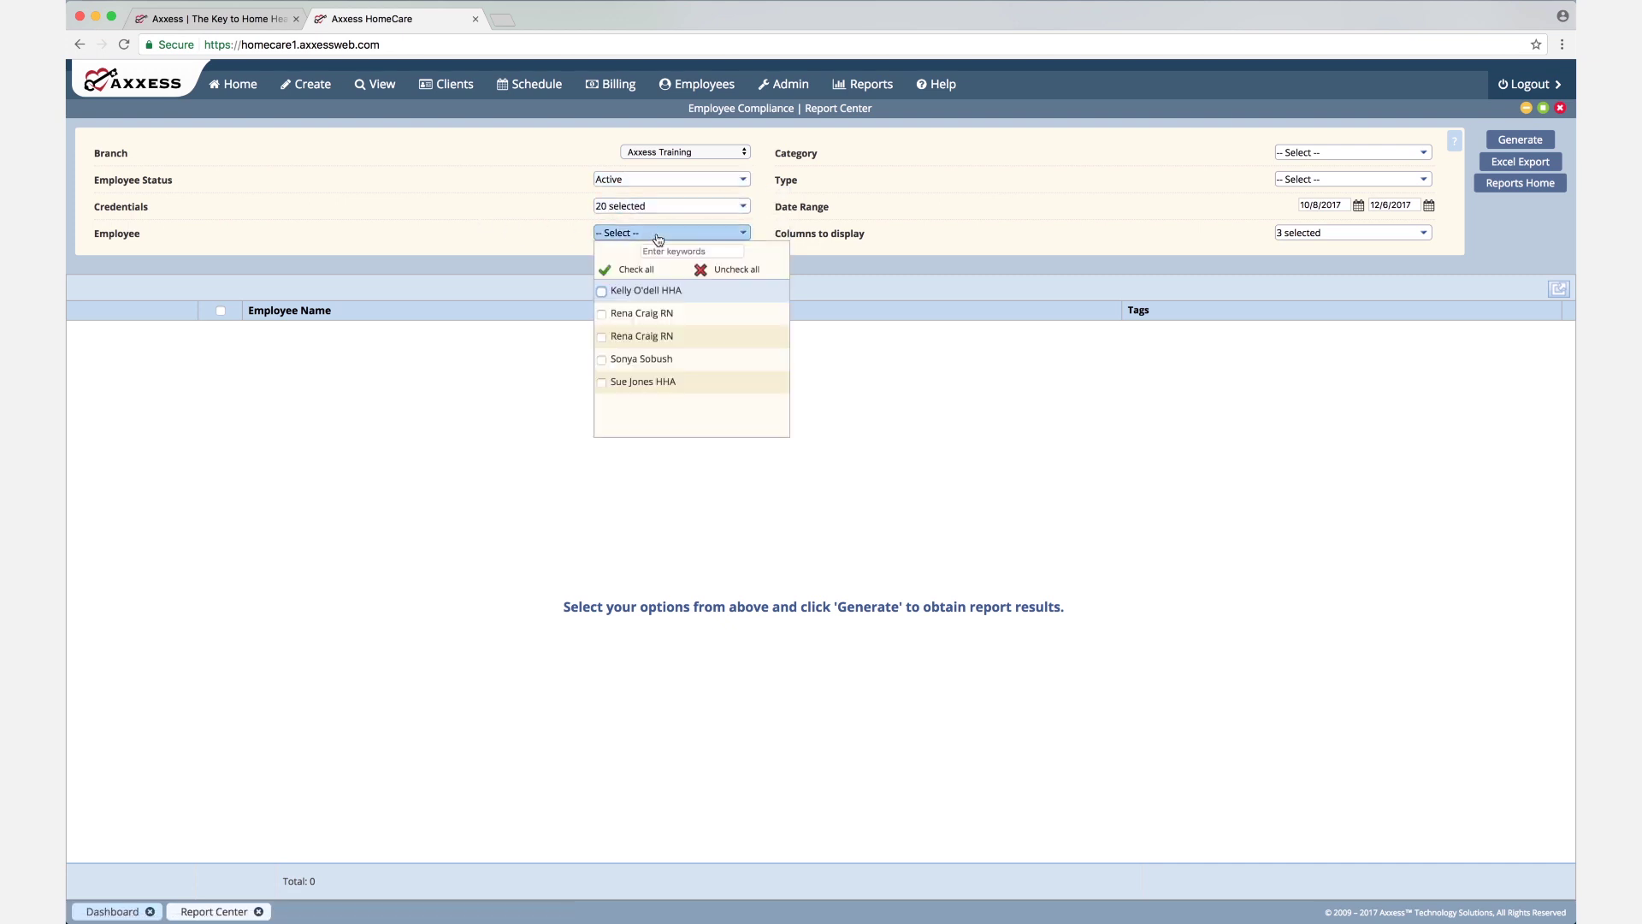
left_click(637, 270)
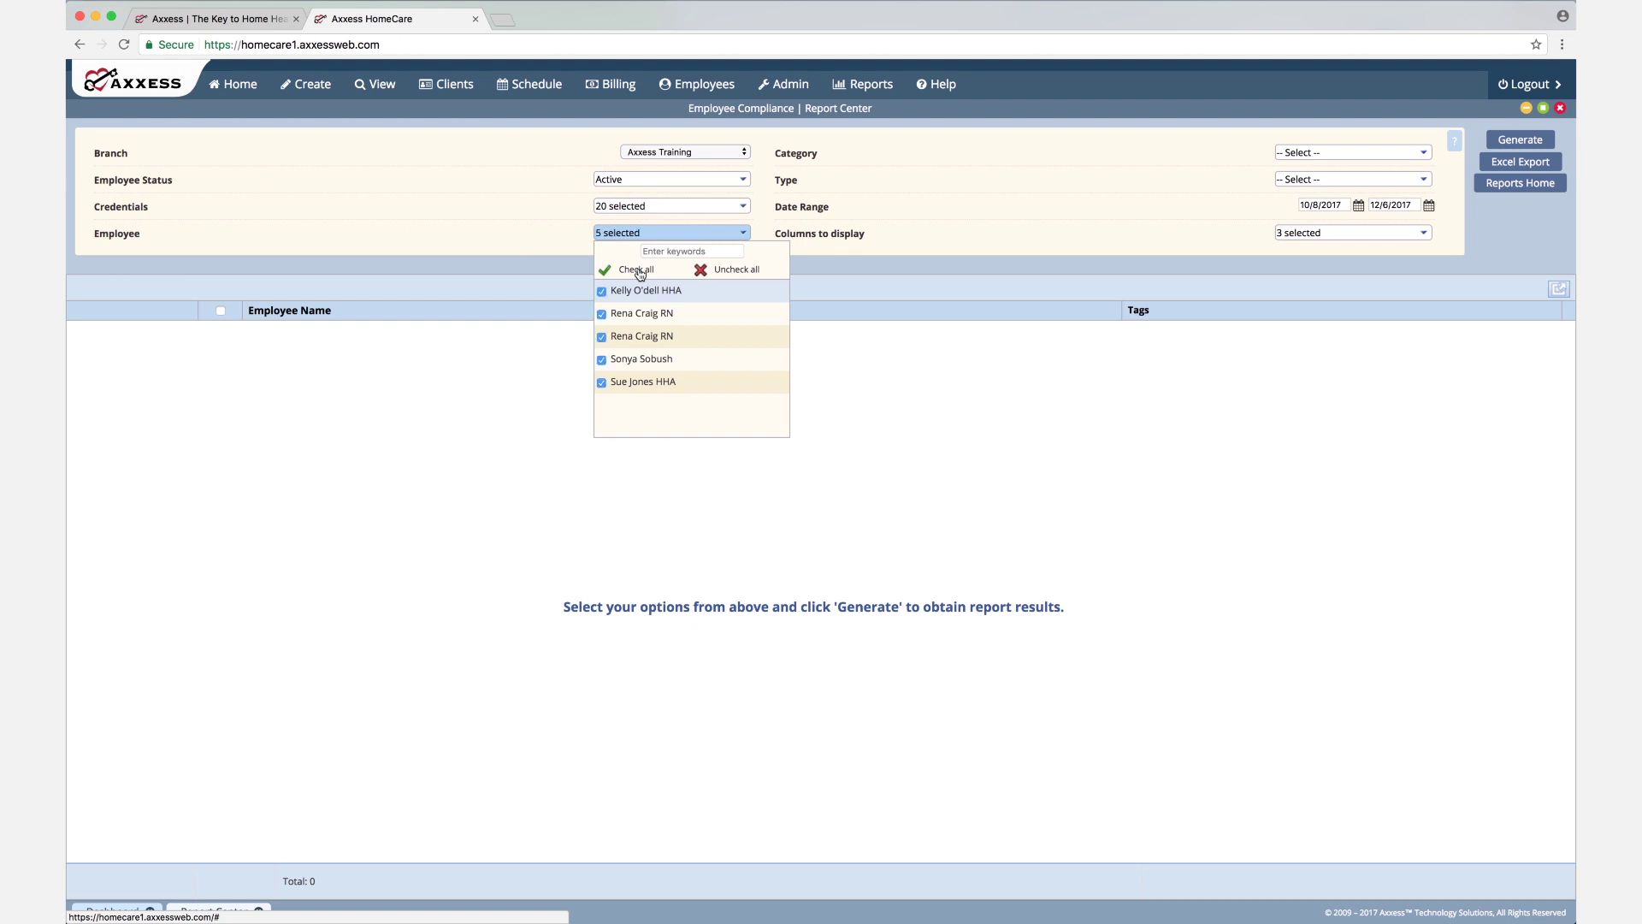
left_click(1334, 154)
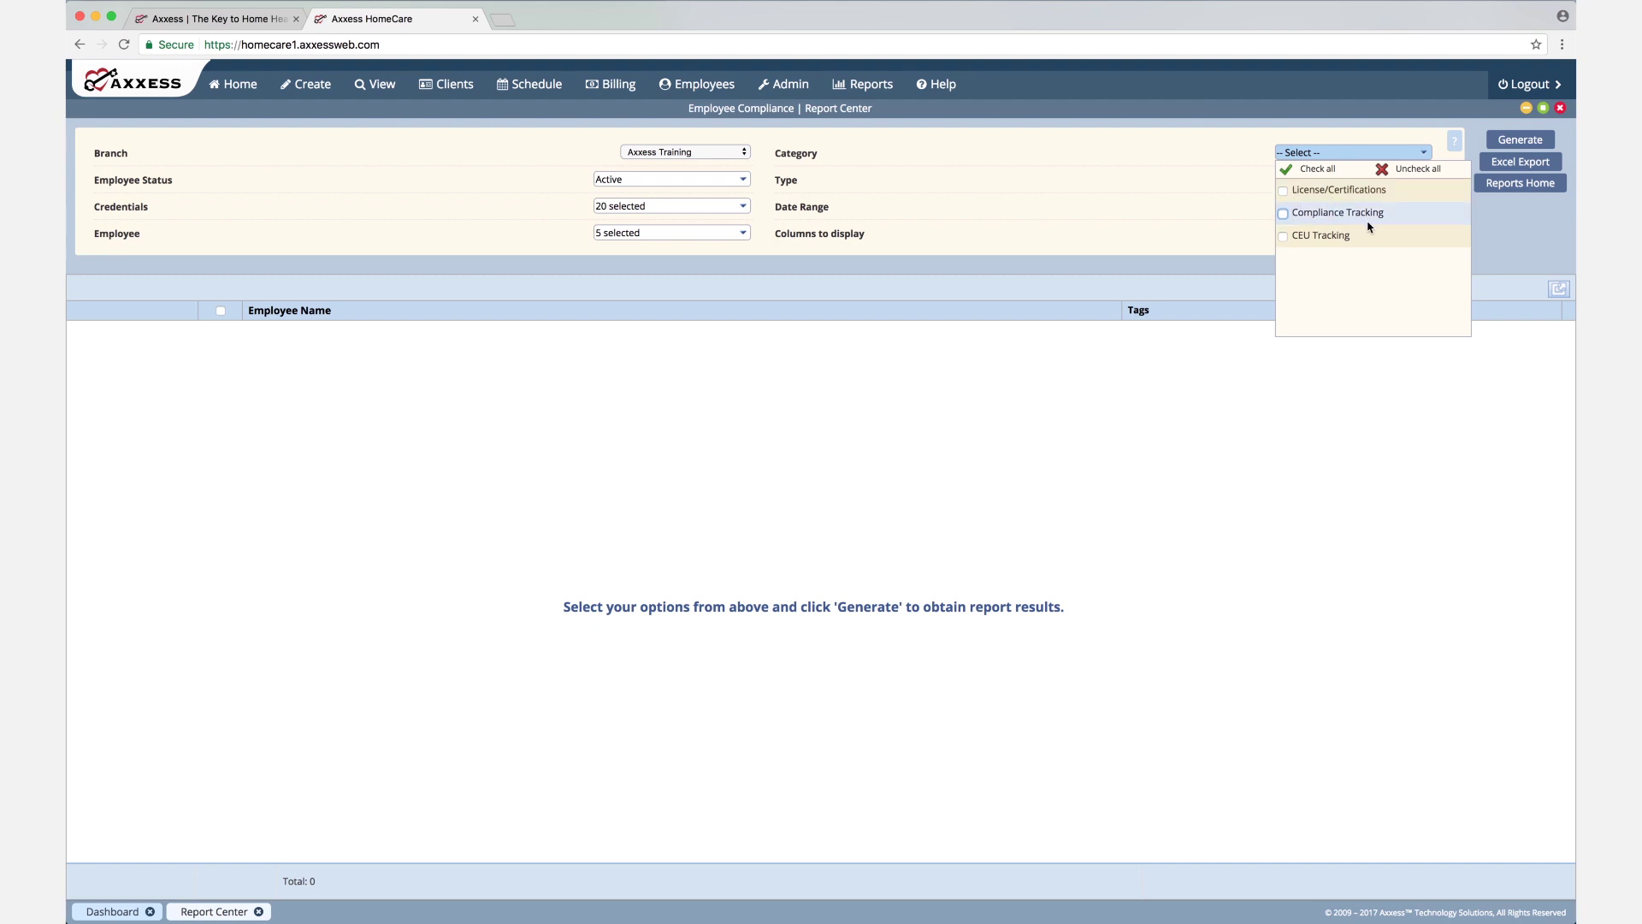
left_click(1321, 170)
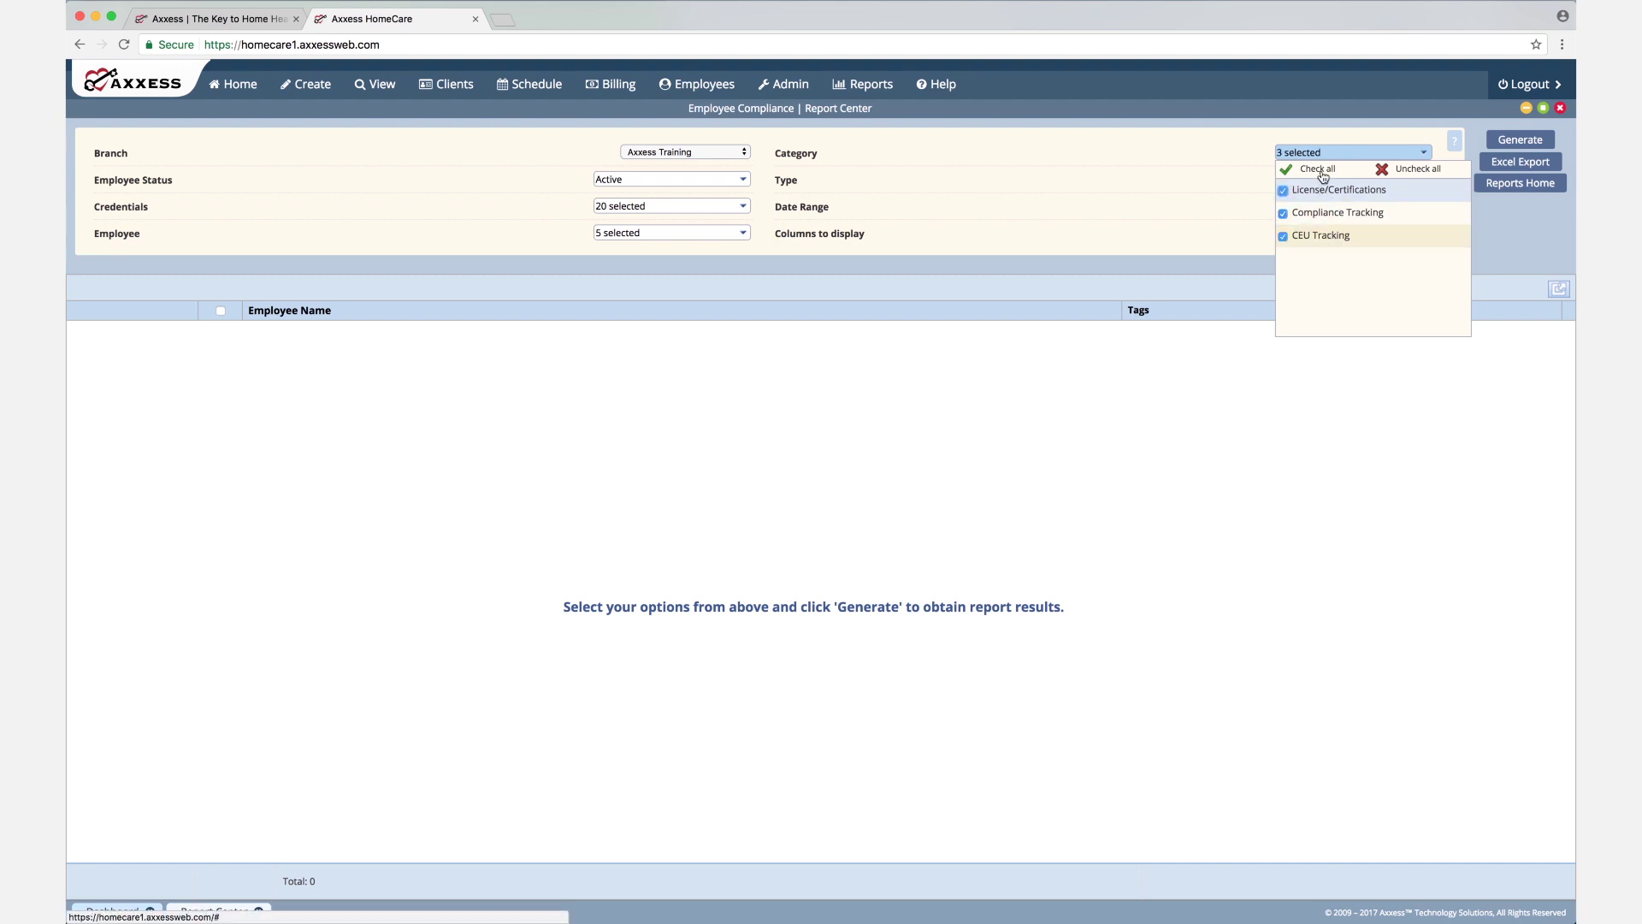
left_click(1176, 195)
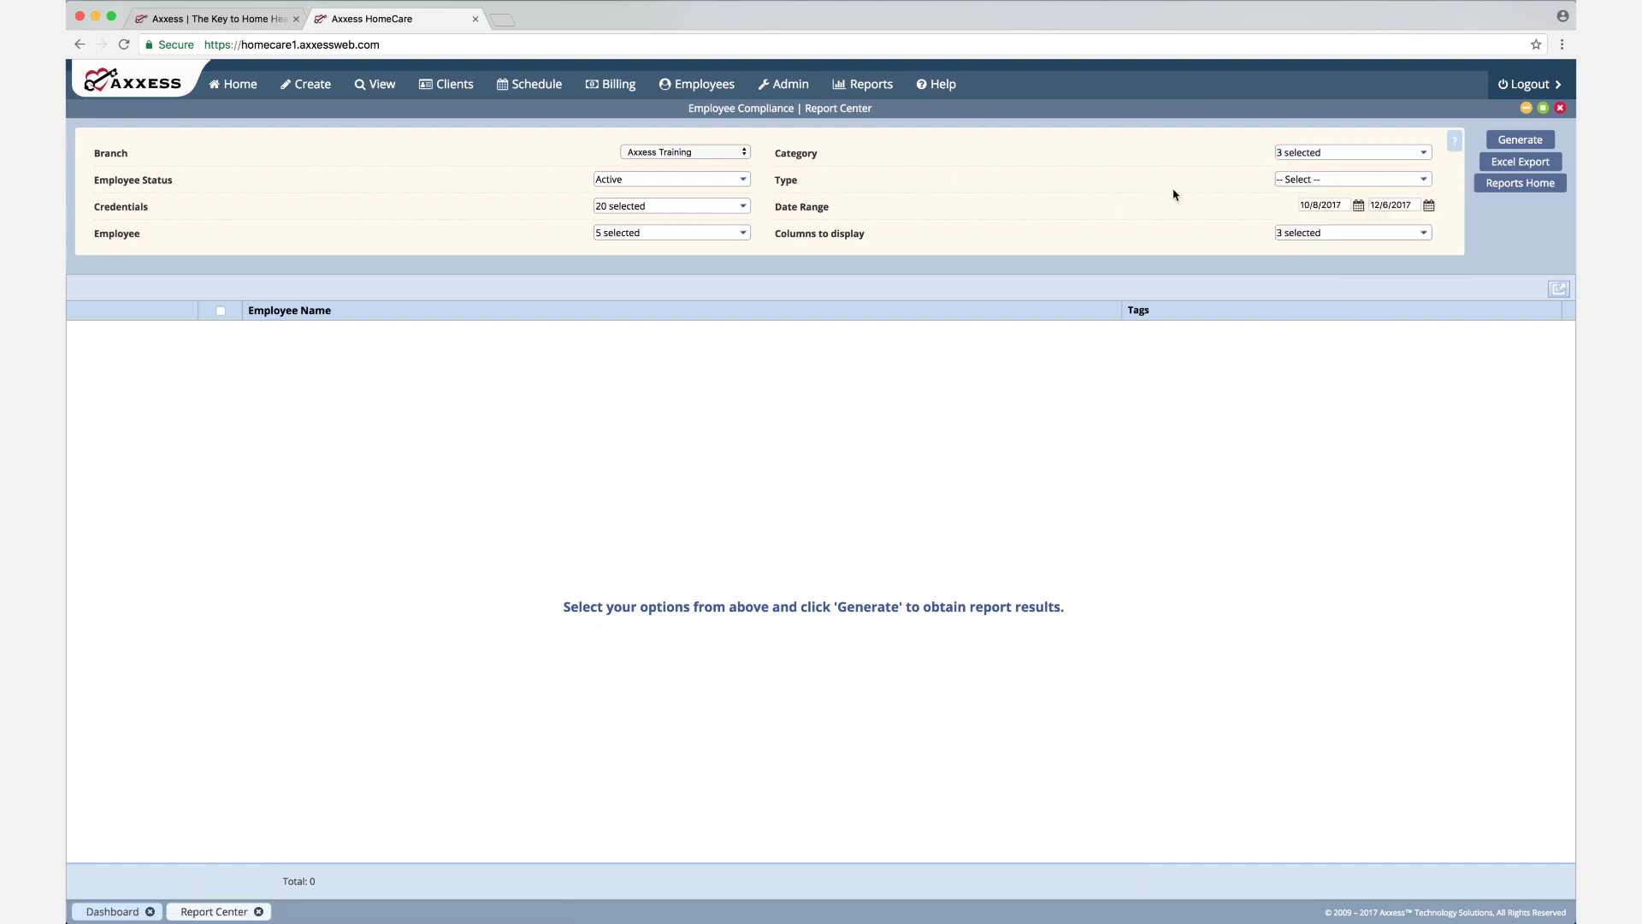
Set the start of the Employee Compliance report's date range to 06/01/2016
left_click(1358, 207)
left_click(1312, 225)
left_click(1312, 226)
left_click(1312, 226)
left_click(1312, 226)
left_click(1312, 226)
left_click(1312, 226)
left_click(1312, 226)
left_click(1312, 226)
left_click(1312, 225)
left_click(1312, 226)
left_click(1312, 226)
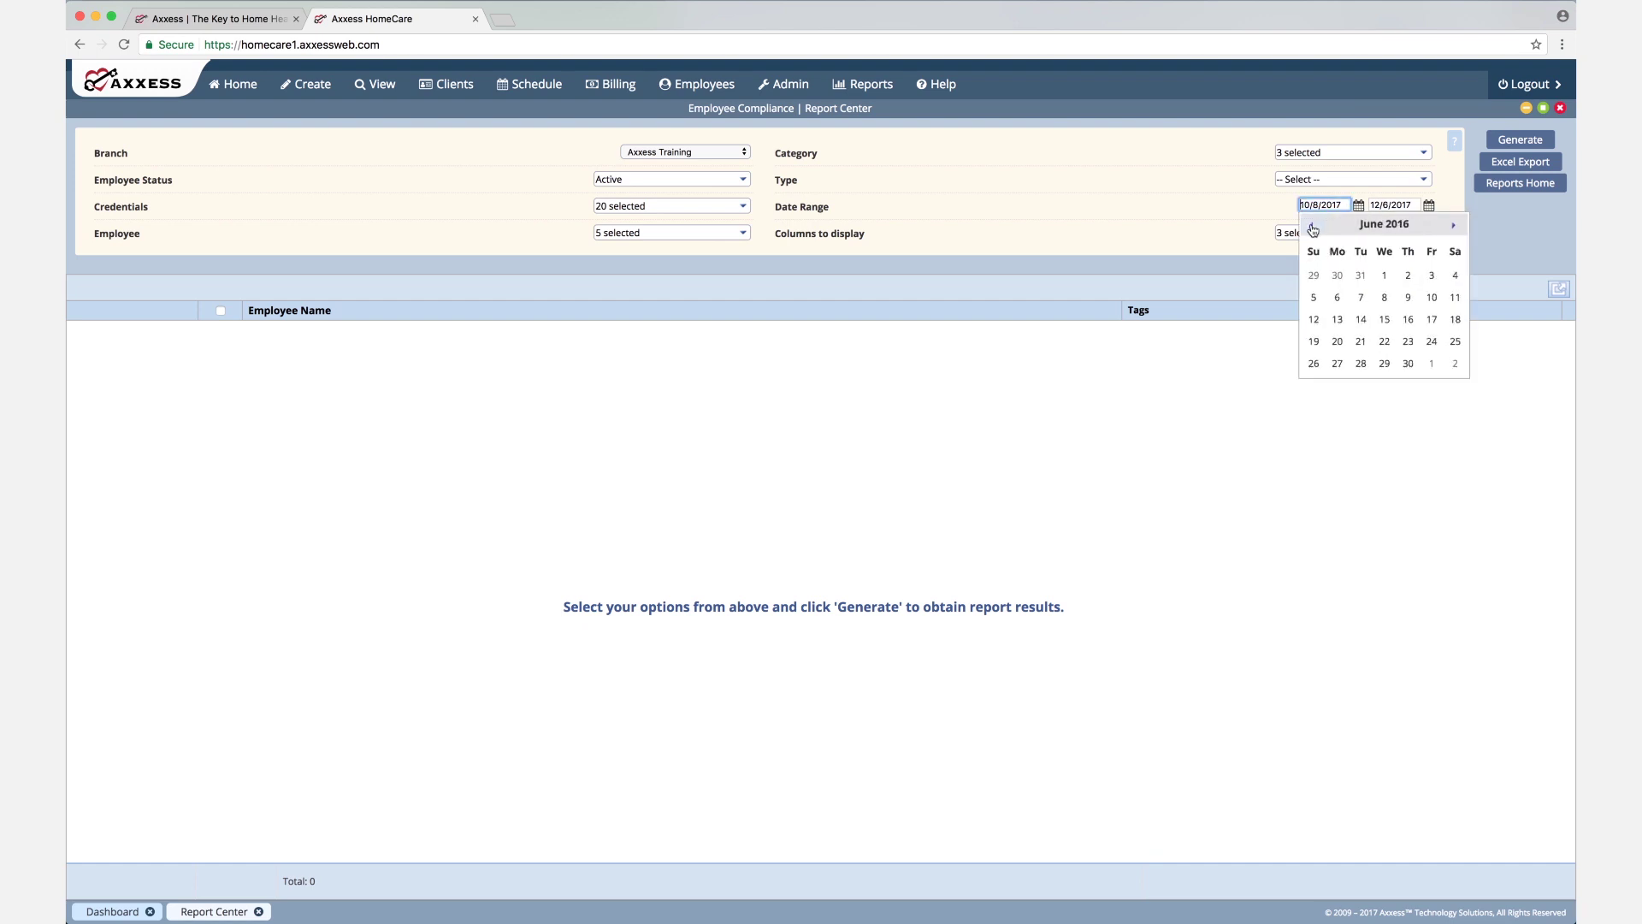
left_click(1384, 274)
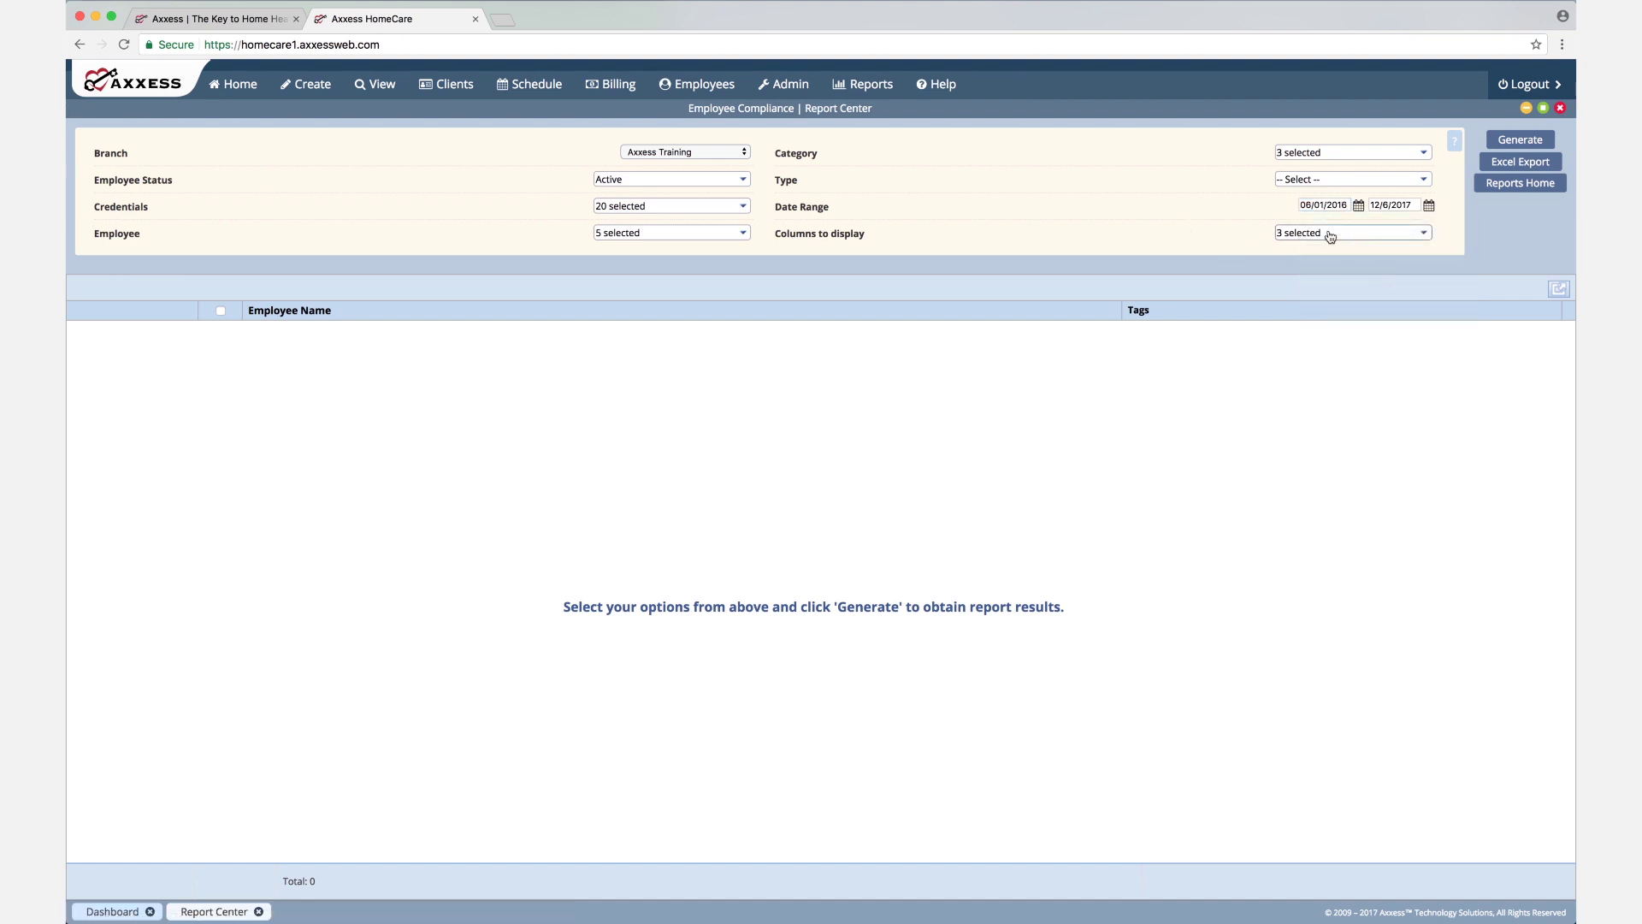
Include all available display columns, generate the Employee Compliance report, and close the Report Center
left_click(1420, 237)
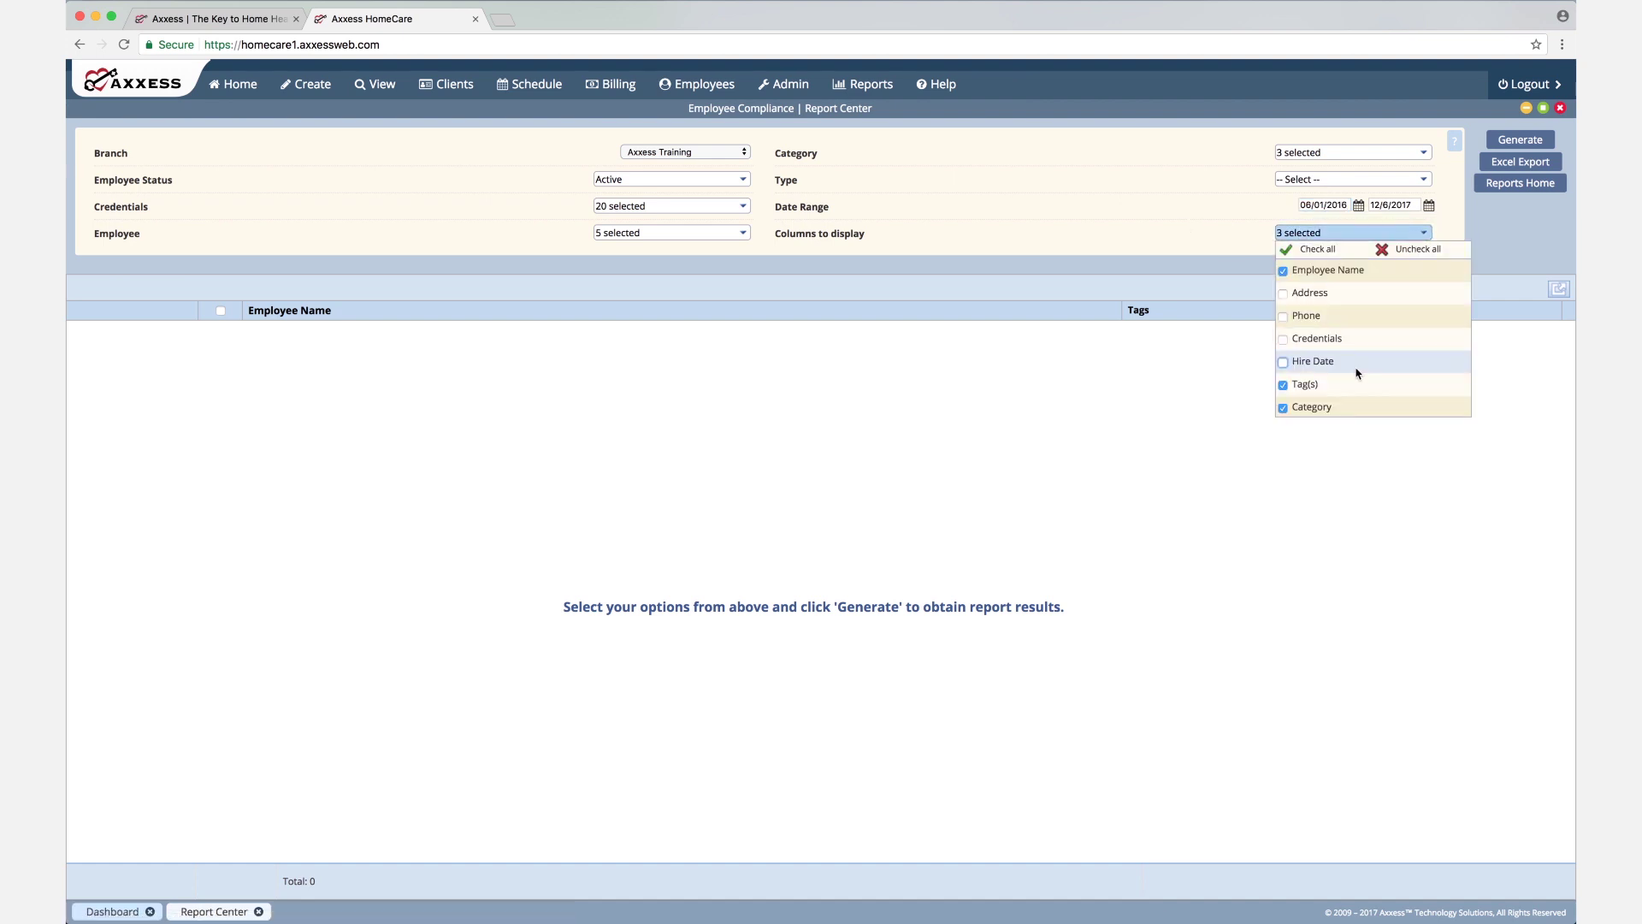
scroll(1357, 373, "down", 5)
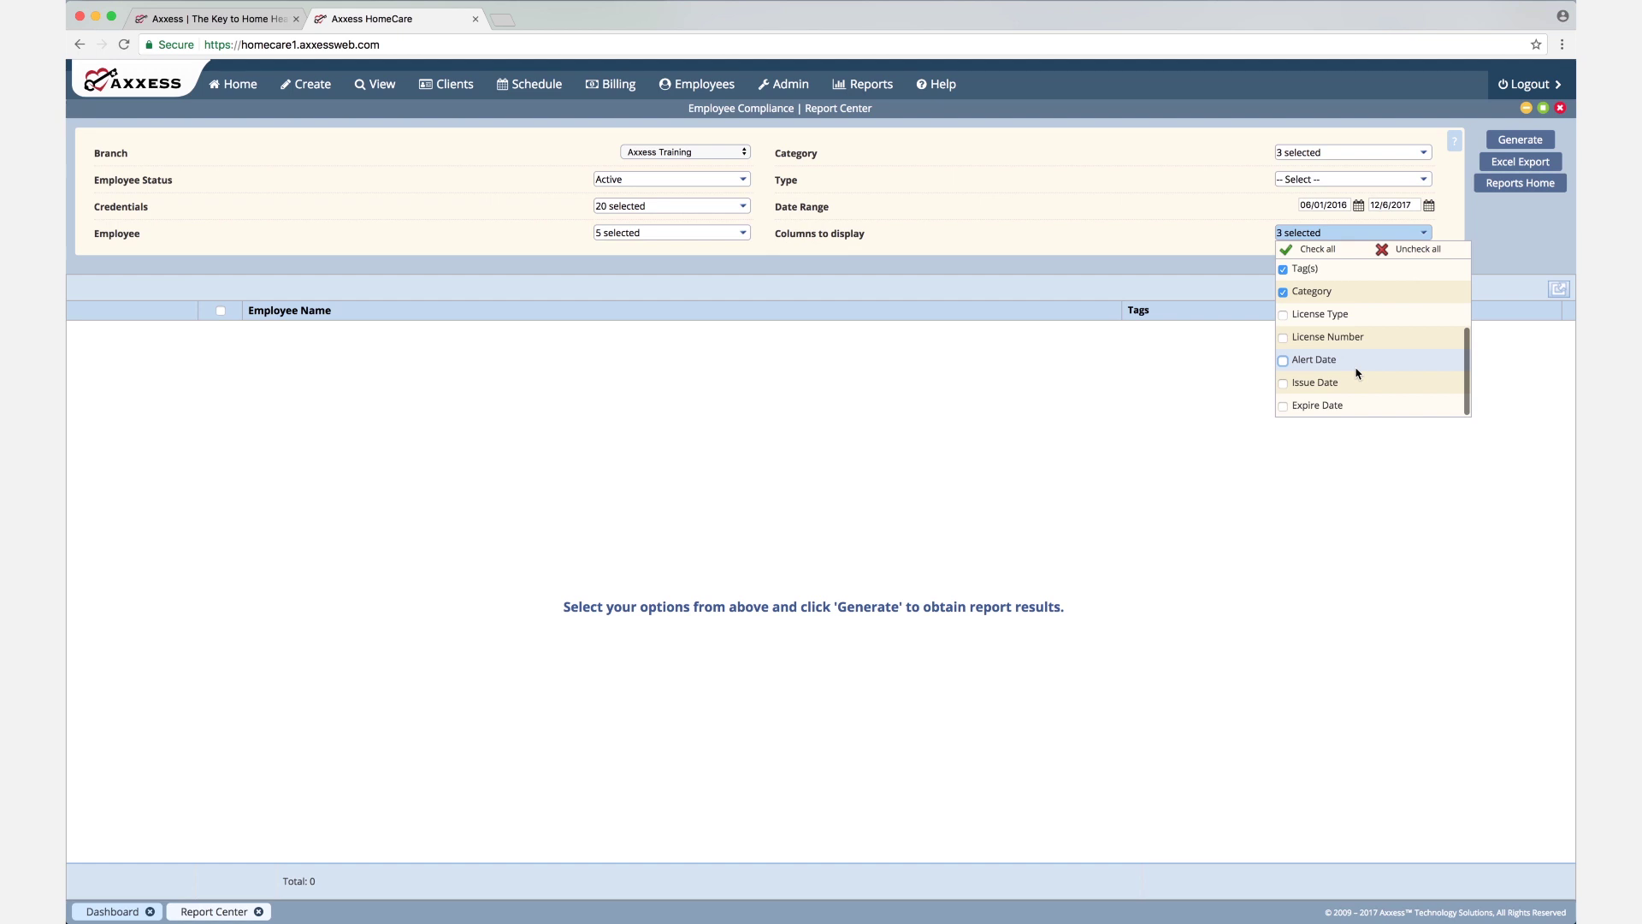
left_click(1320, 249)
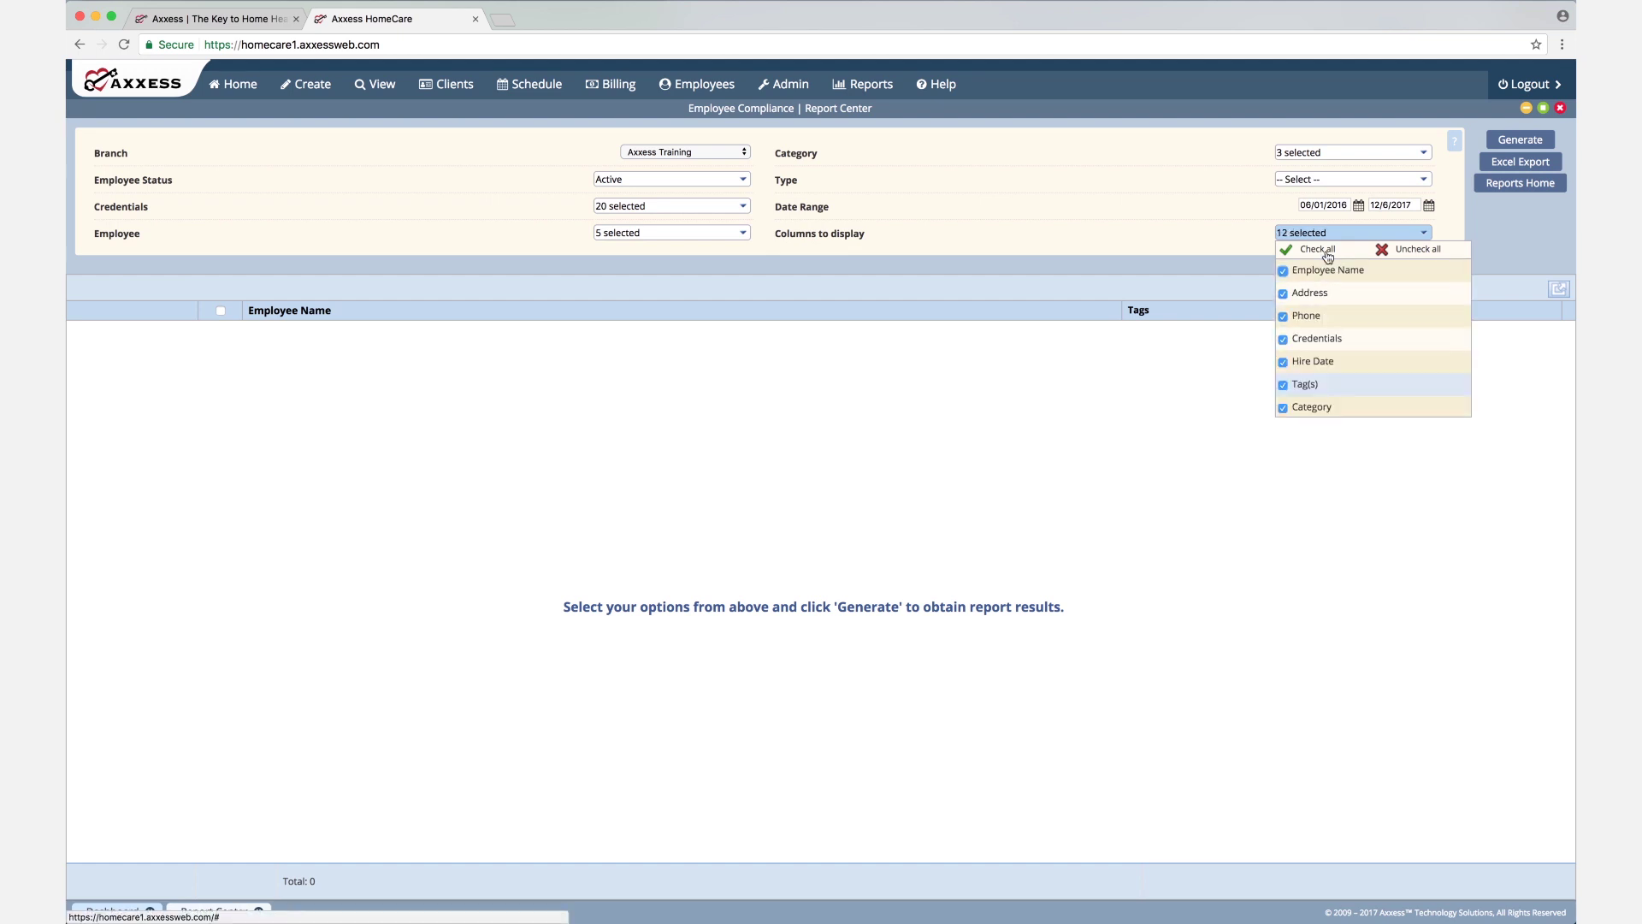
left_click(1521, 142)
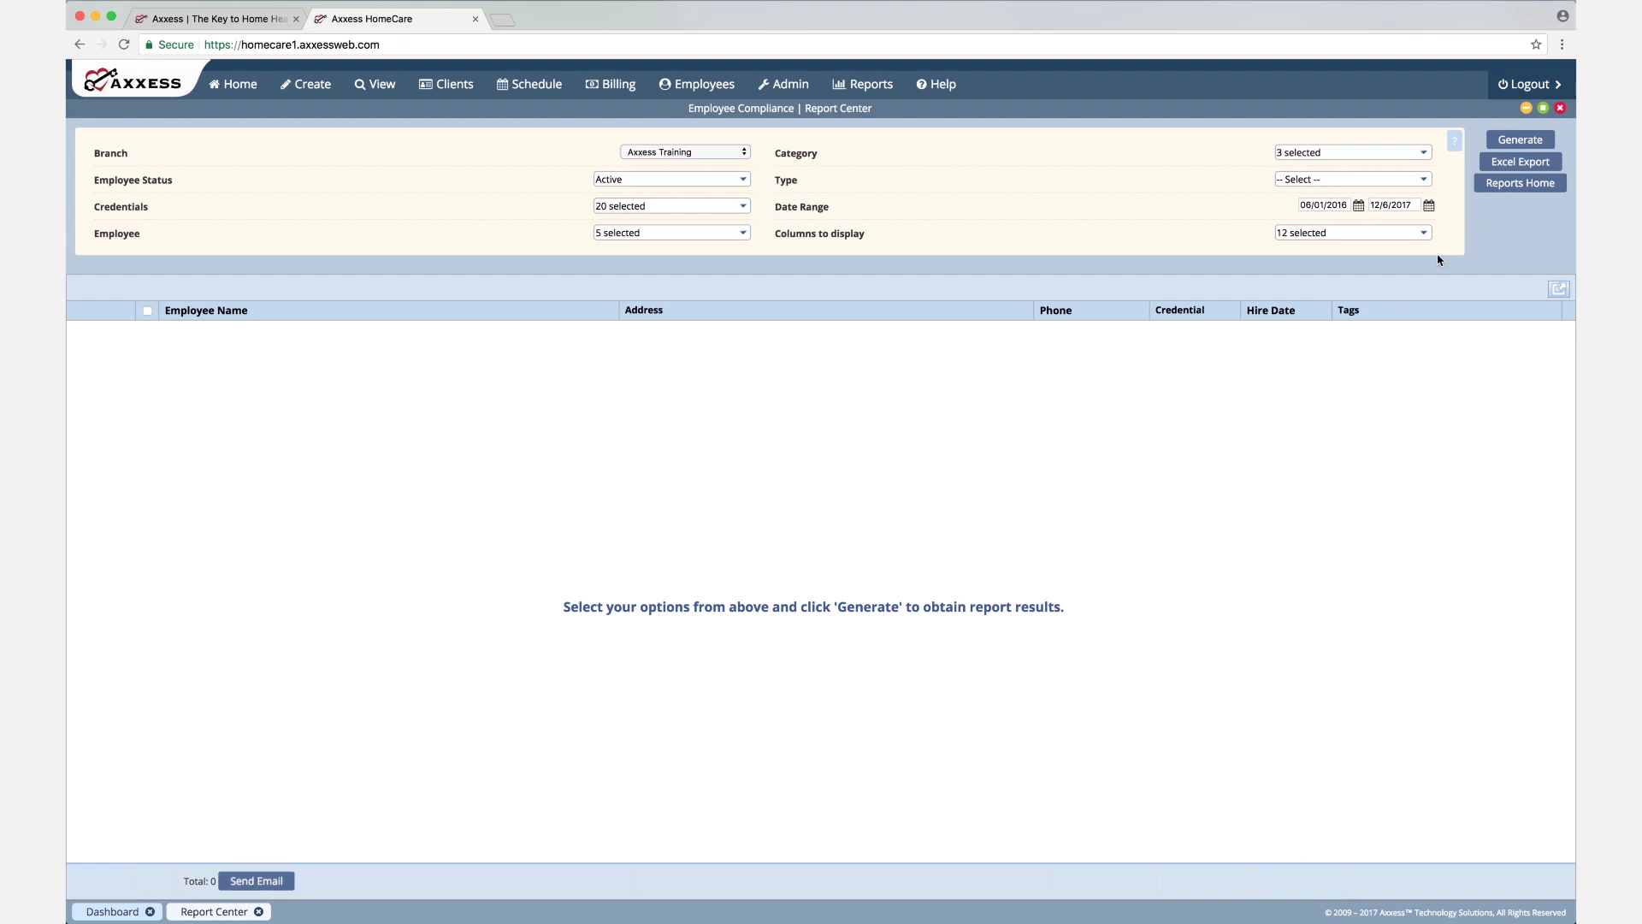
left_click(1560, 108)
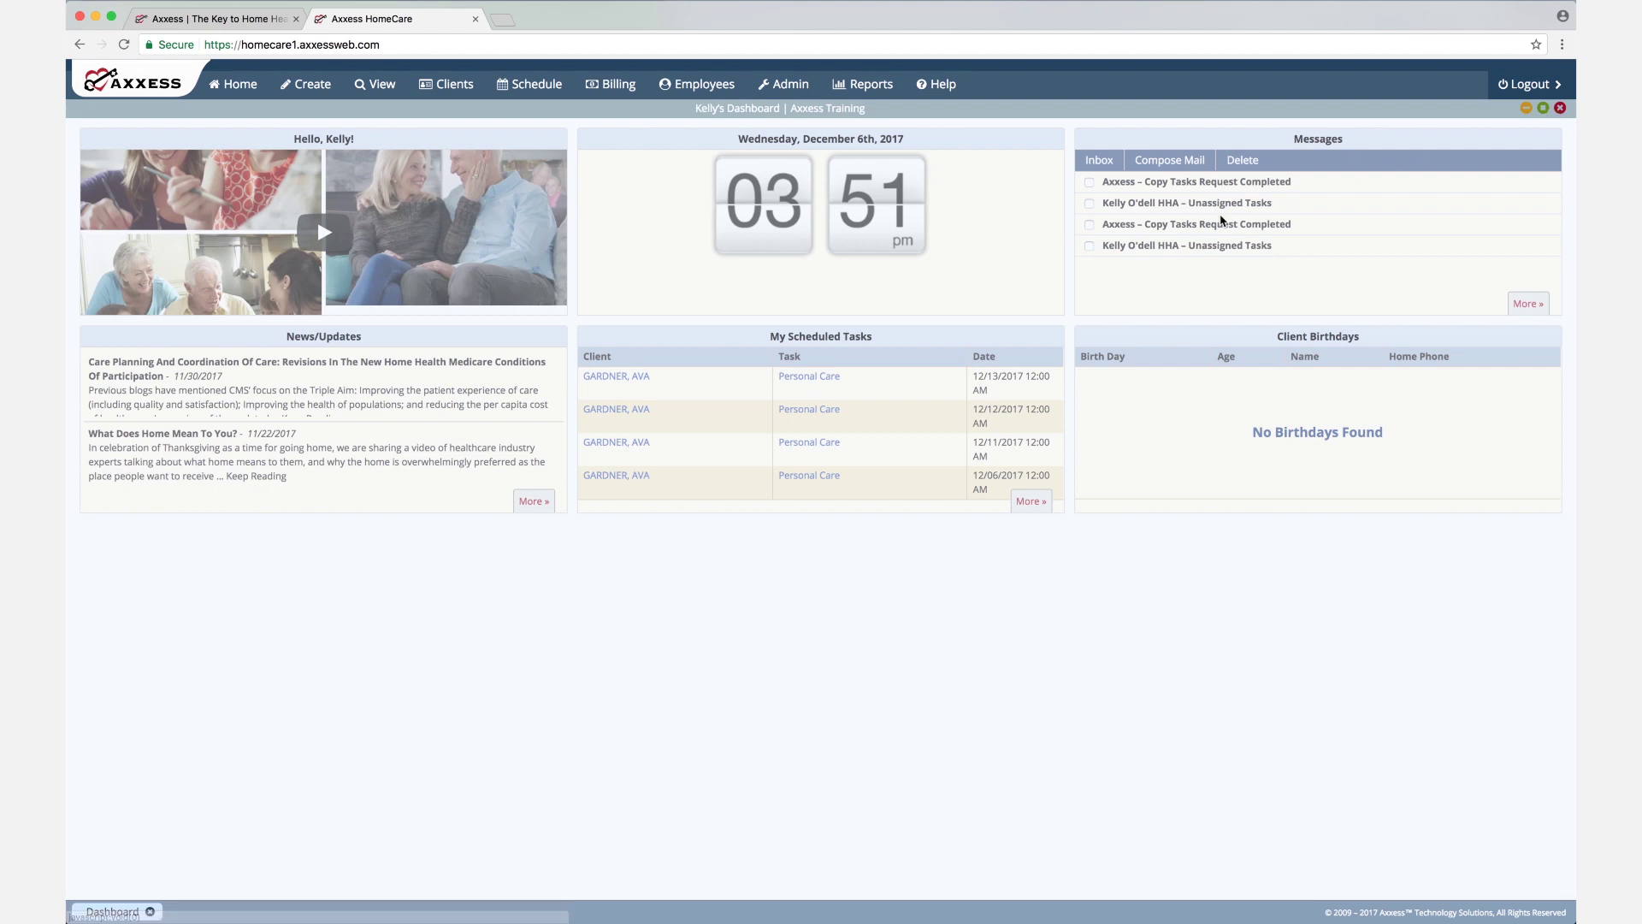